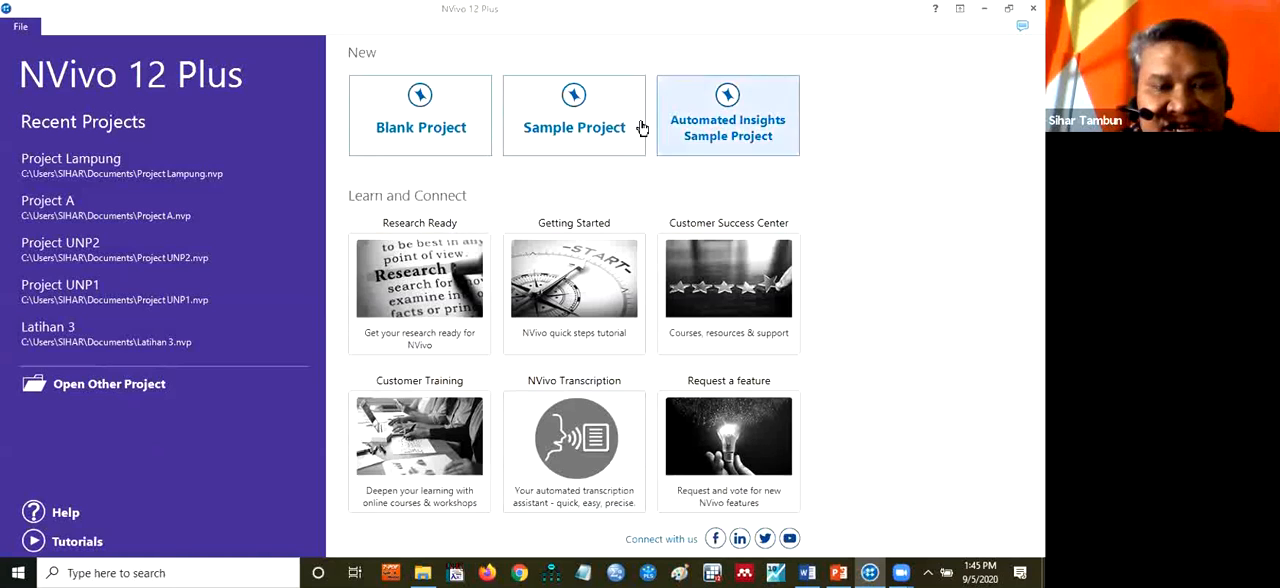
Create a blank project titled Project Novelty in the default Documents location and close the Quick Start Steps page
{"action": "left_click", "coordinate": [462, 128]}
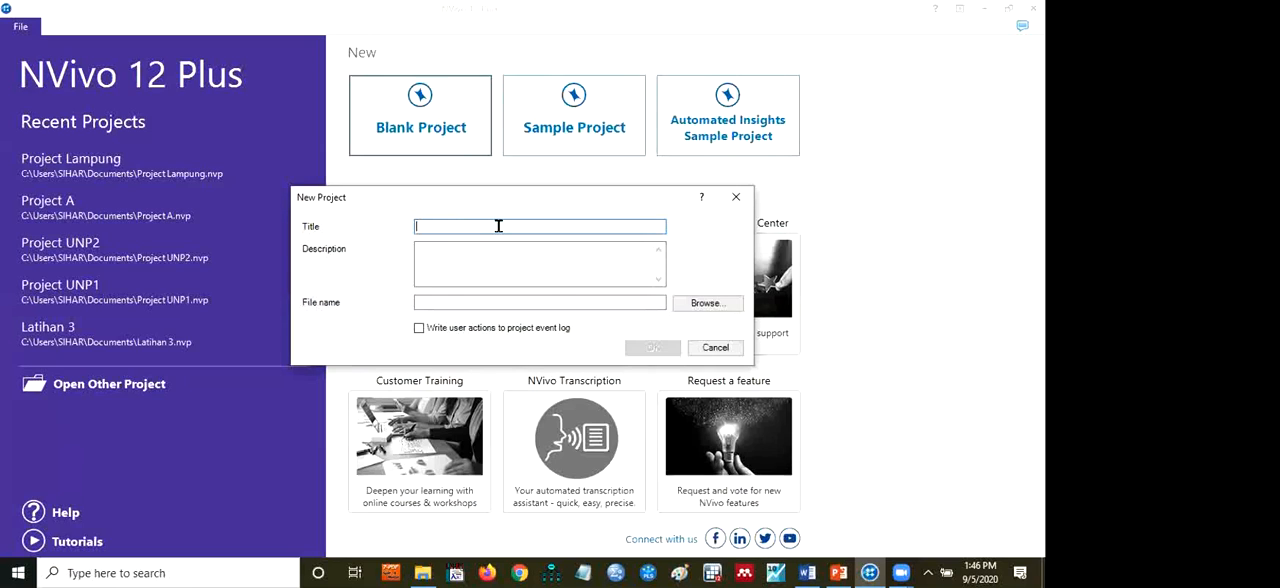
{"action": "type", "text": "Pro"}
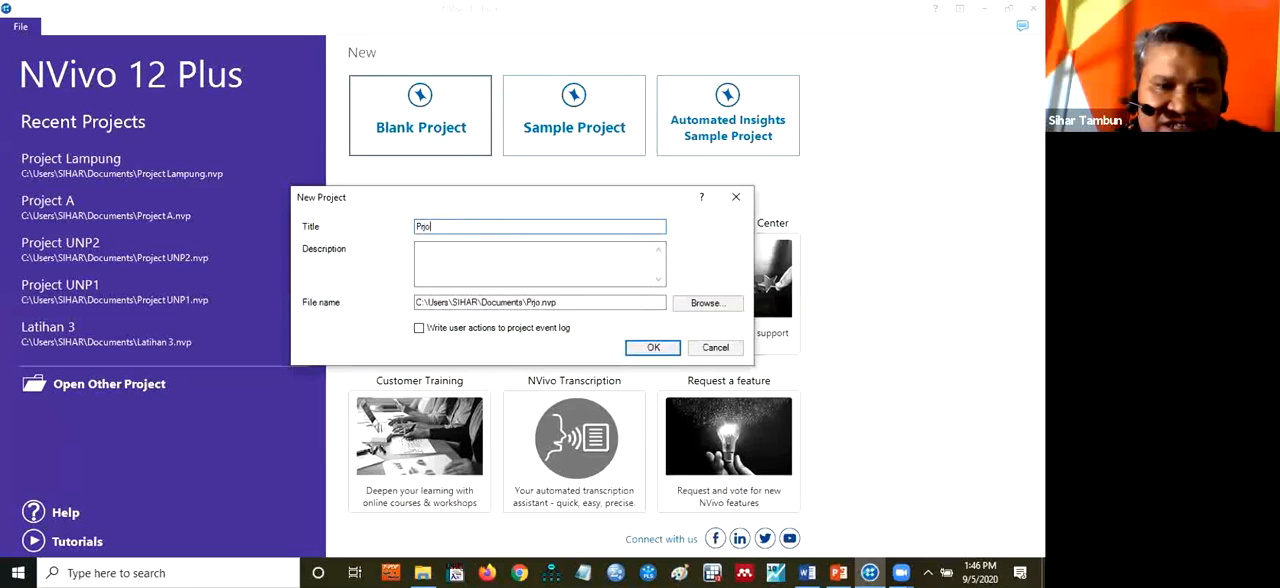
{"action": "key", "text": "BackSpace"}
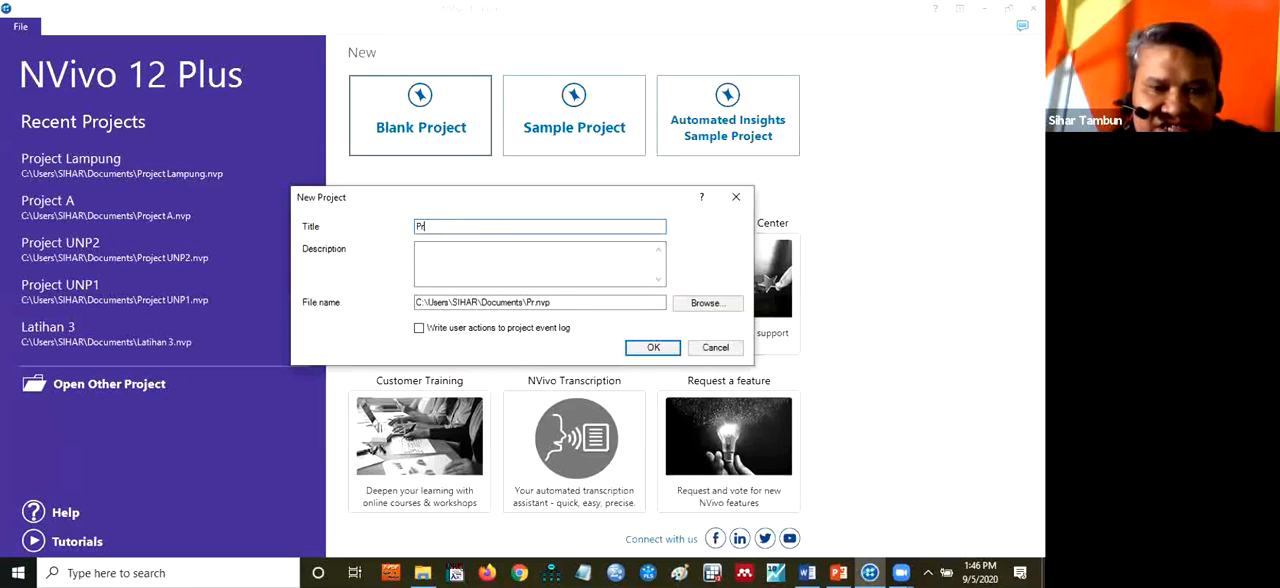
{"action": "type", "text": "oject "}
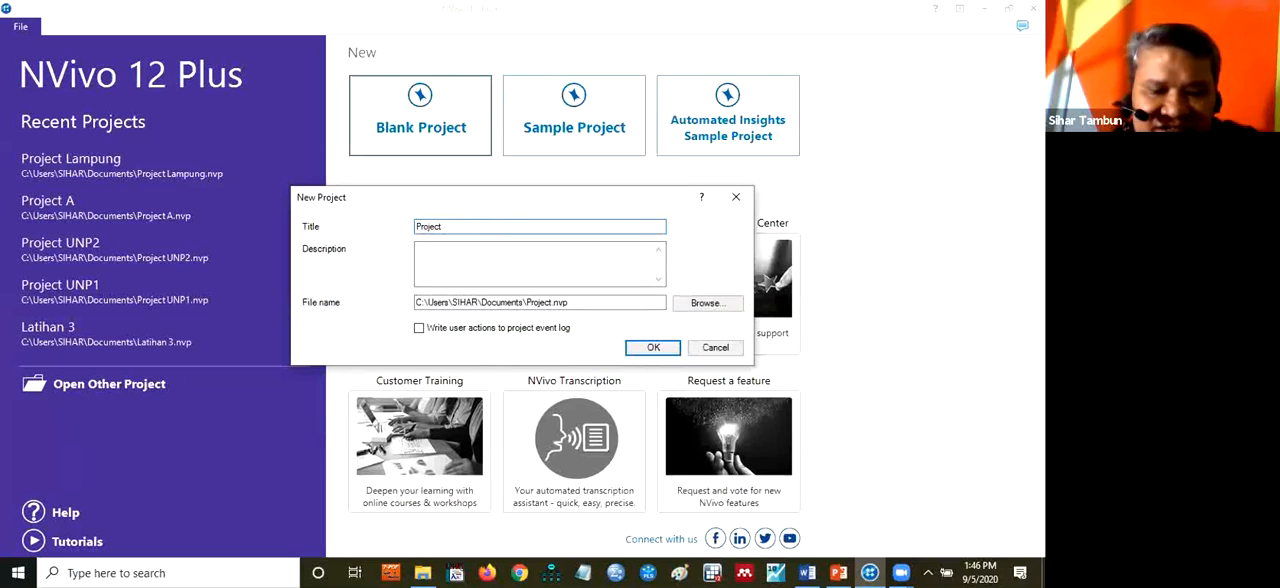
{"action": "type", "text": "Novelt"}
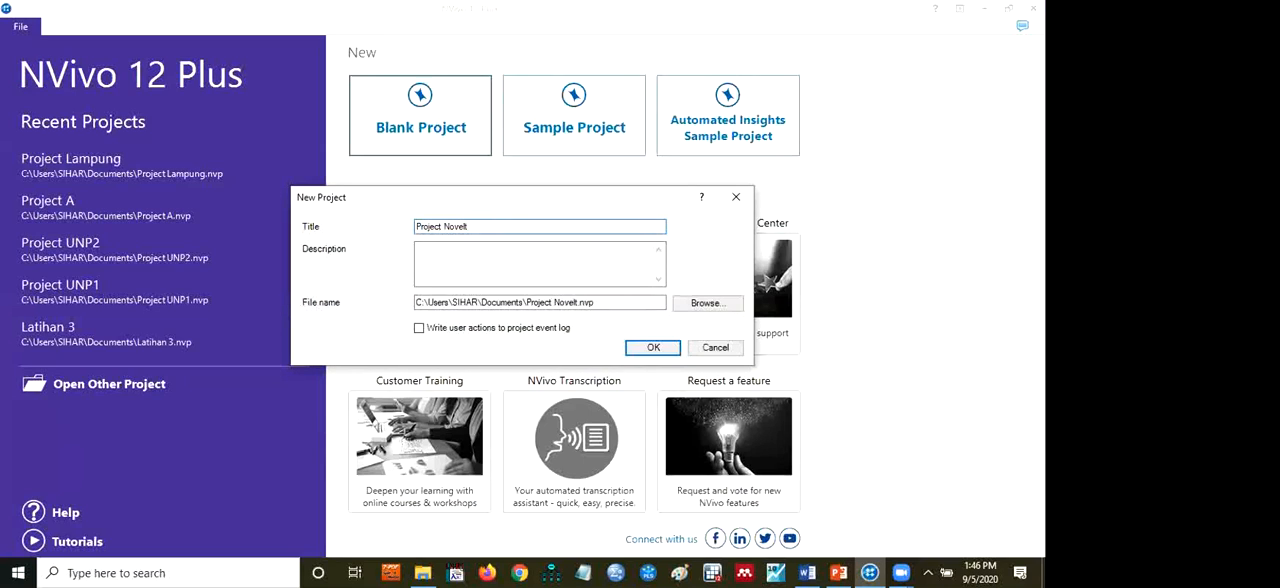
{"action": "type", "text": "y"}
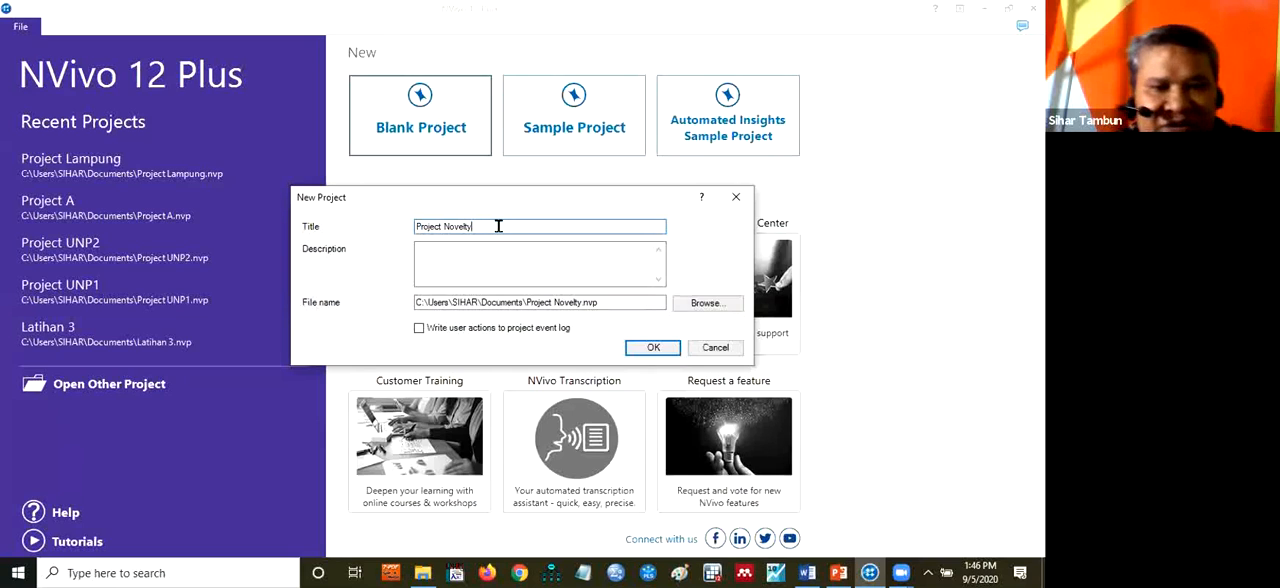
{"action": "left_click", "coordinate": [480, 255]}
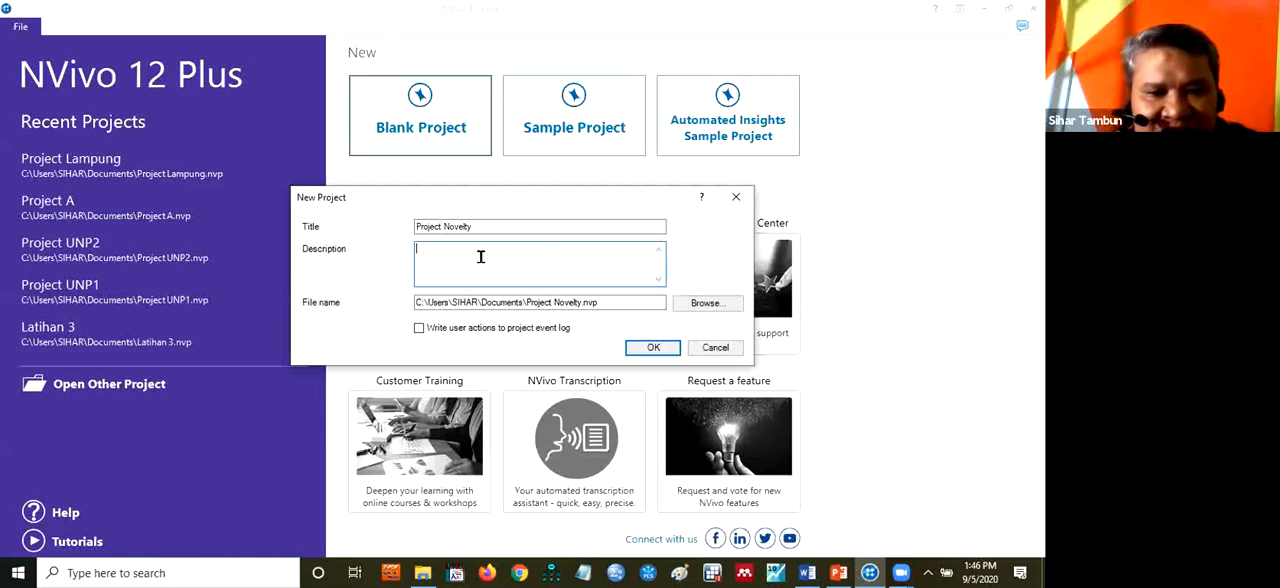
{"action": "left_click", "coordinate": [609, 301]}
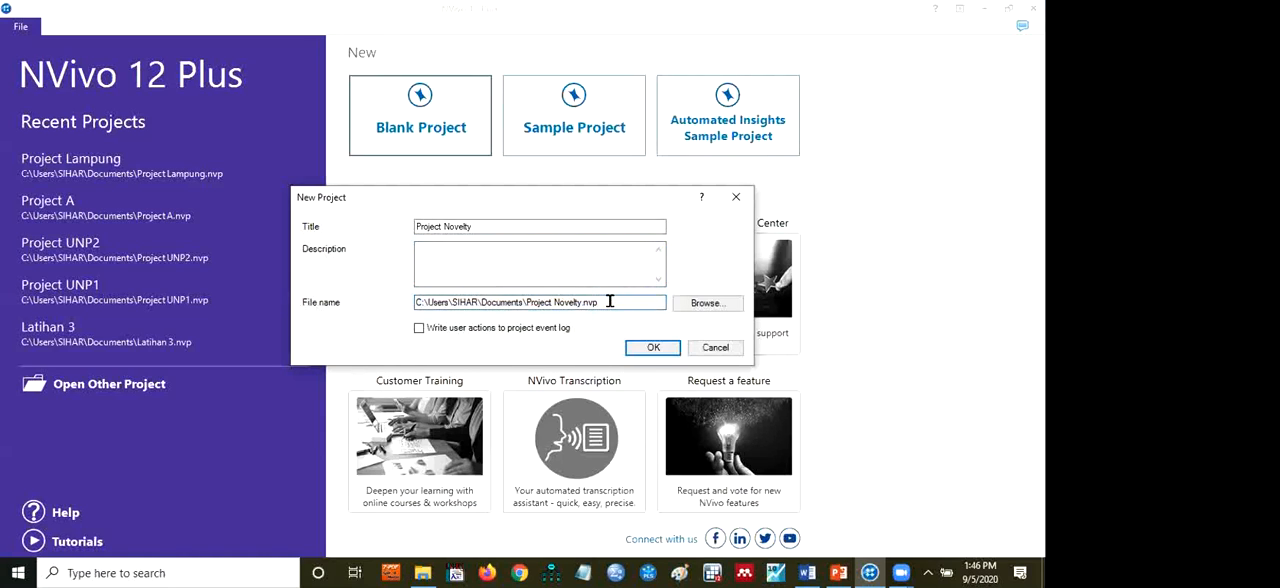
{"action": "left_click_drag", "start_coordinate": [609, 301], "coordinate": [410, 305]}
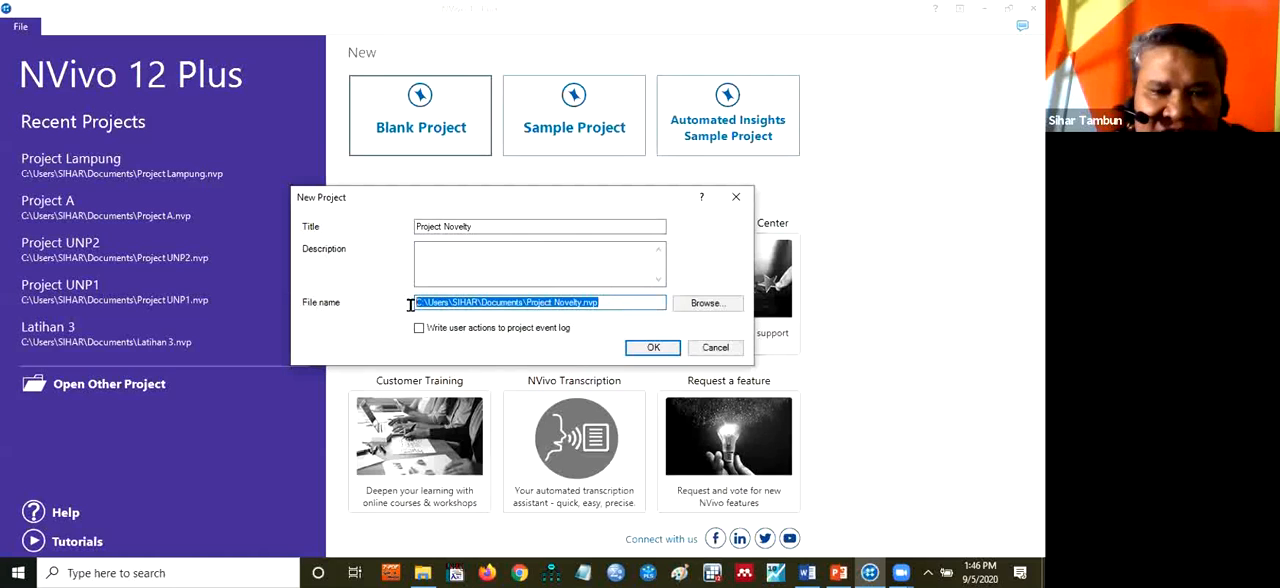
{"action": "left_click", "coordinate": [609, 306]}
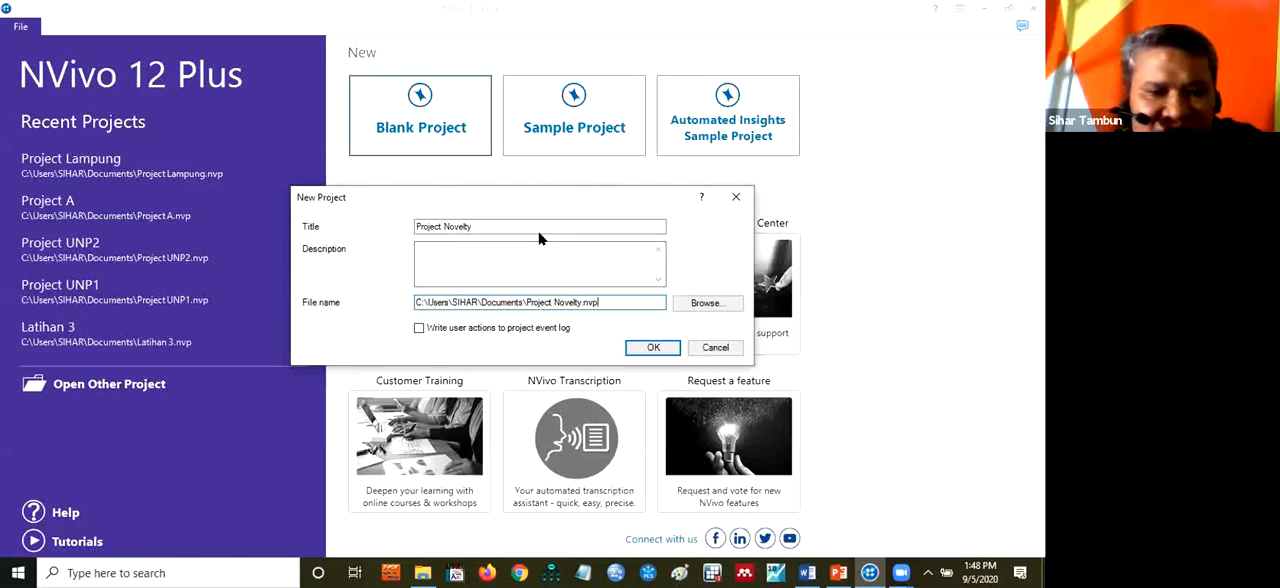
{"action": "left_click", "coordinate": [648, 347]}
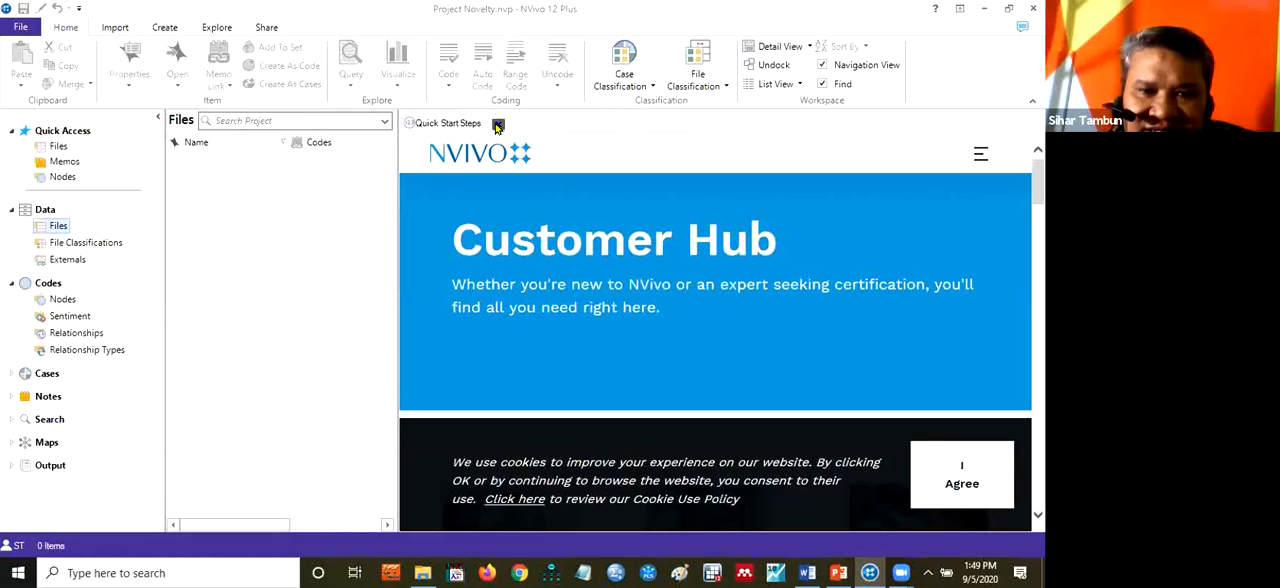
{"action": "left_click", "coordinate": [497, 125]}
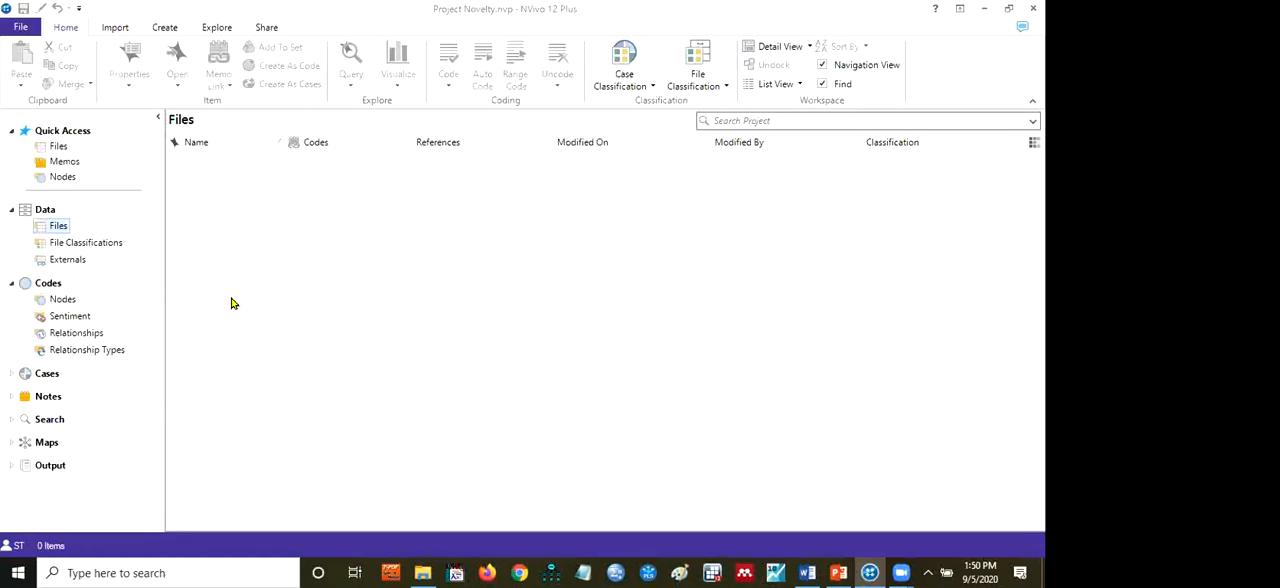
Create a folder named File Novelty under the Files section of Data
{"action": "right_click", "coordinate": [60, 230]}
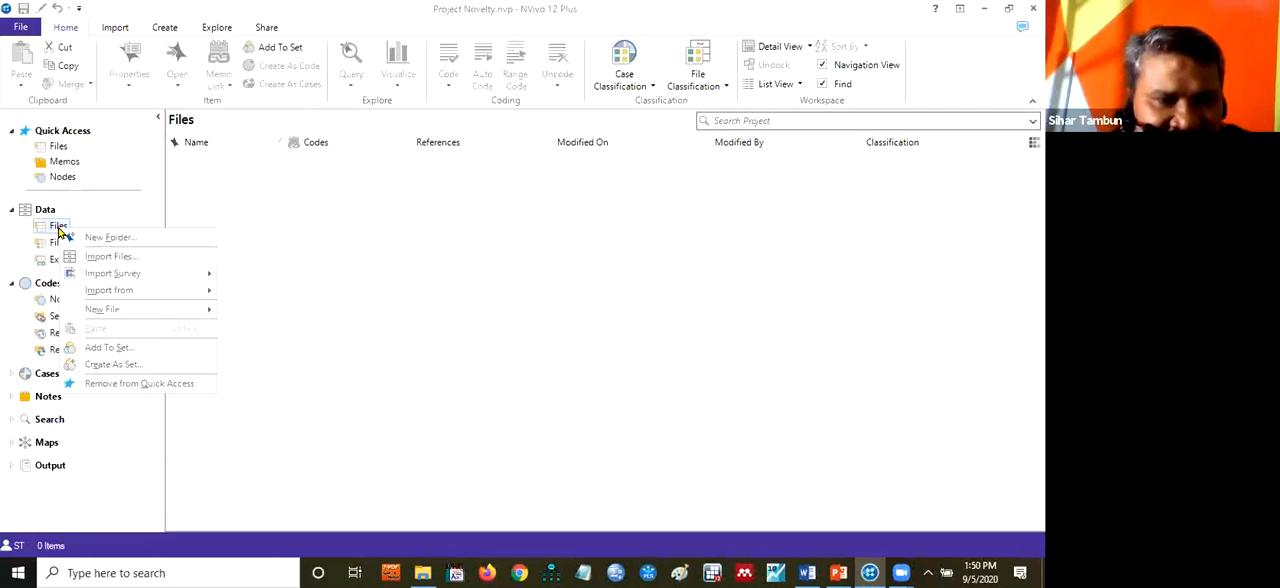
{"action": "left_click", "coordinate": [105, 238]}
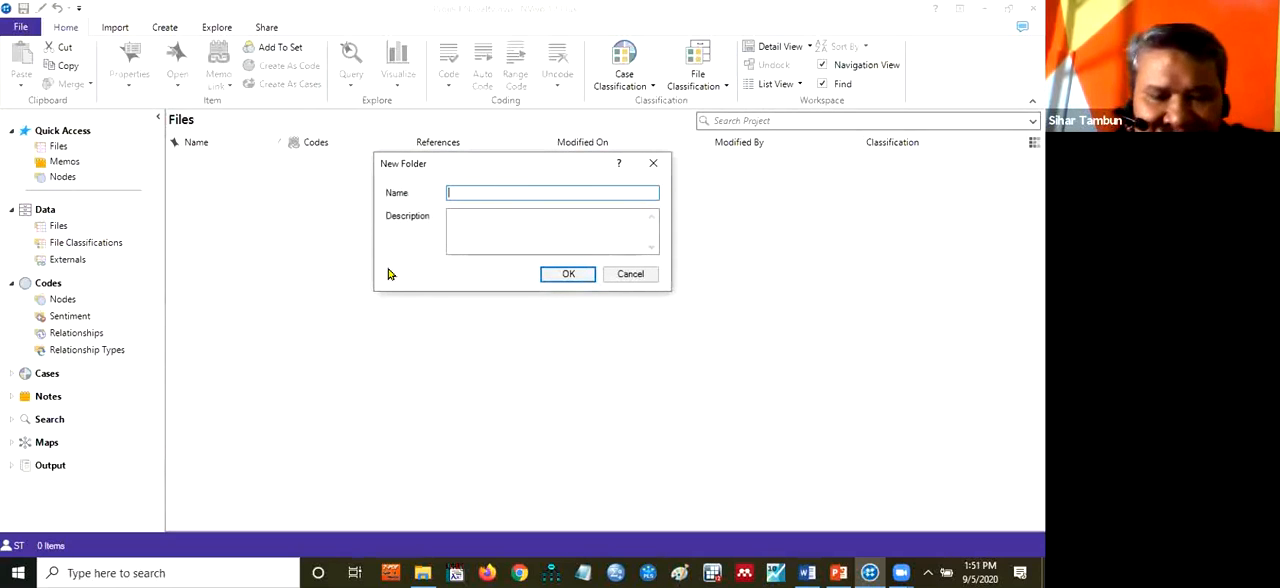
{"action": "type", "text": "File Novel"}
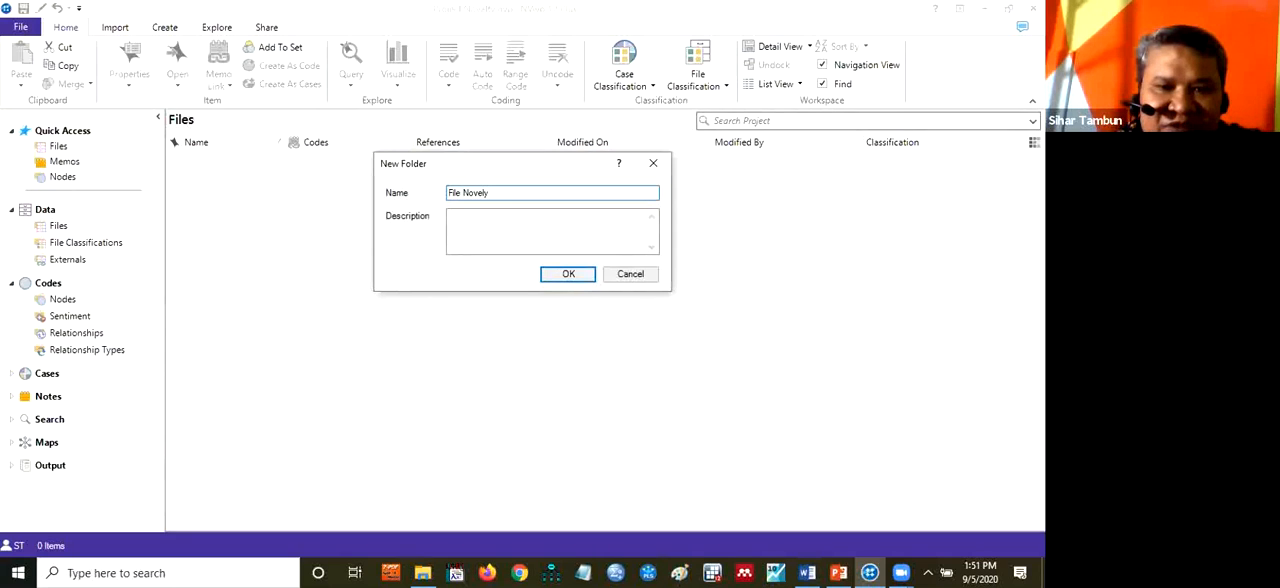
{"action": "type", "text": "ty"}
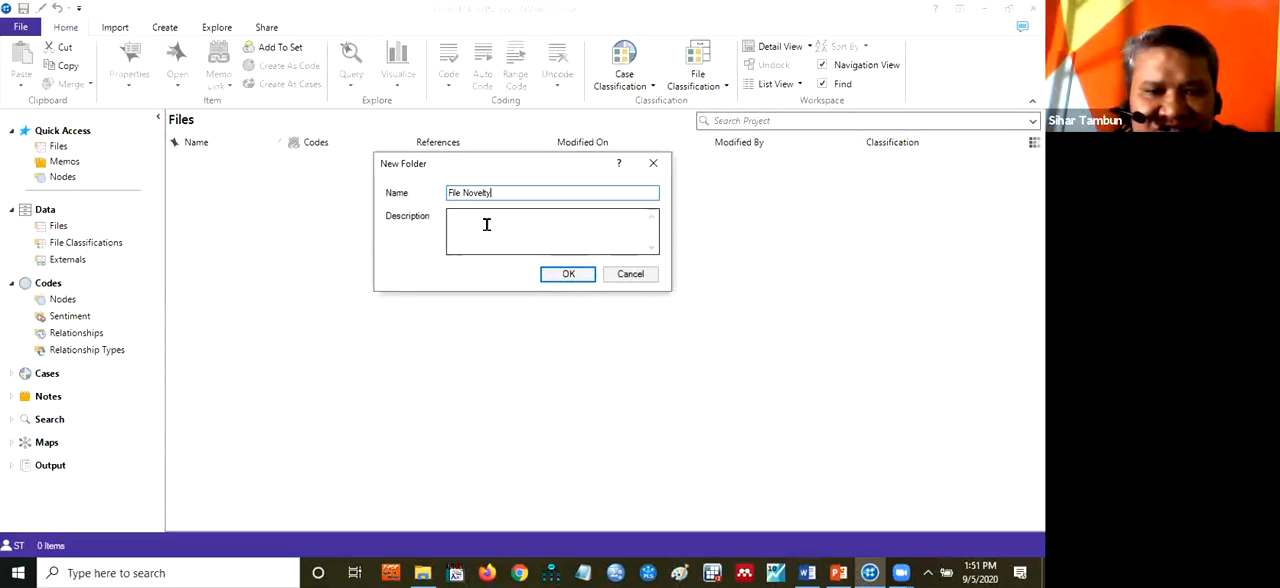
{"action": "left_click", "coordinate": [580, 274]}
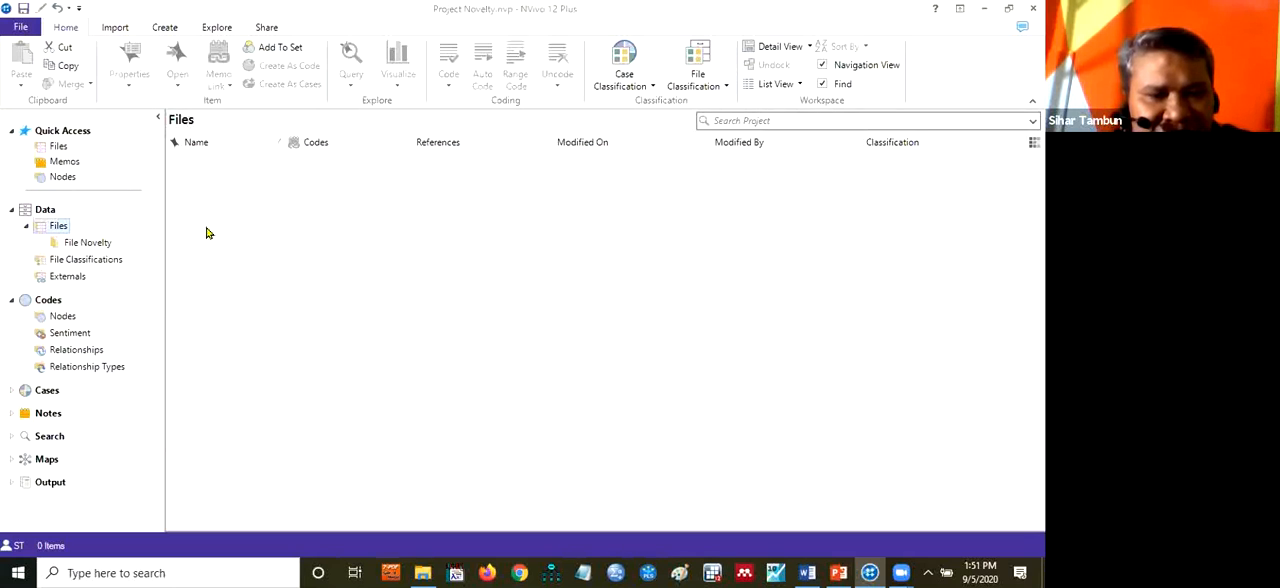
Create a second folder named File Research Gap directly under Files
{"action": "right_click", "coordinate": [57, 229]}
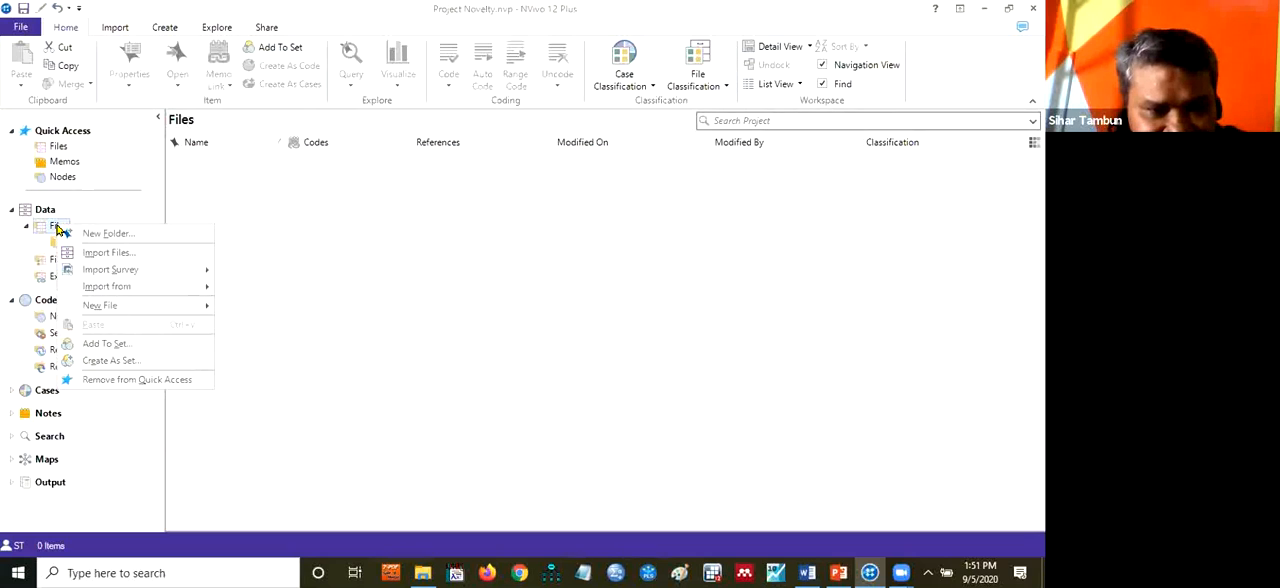
{"action": "left_click", "coordinate": [90, 234]}
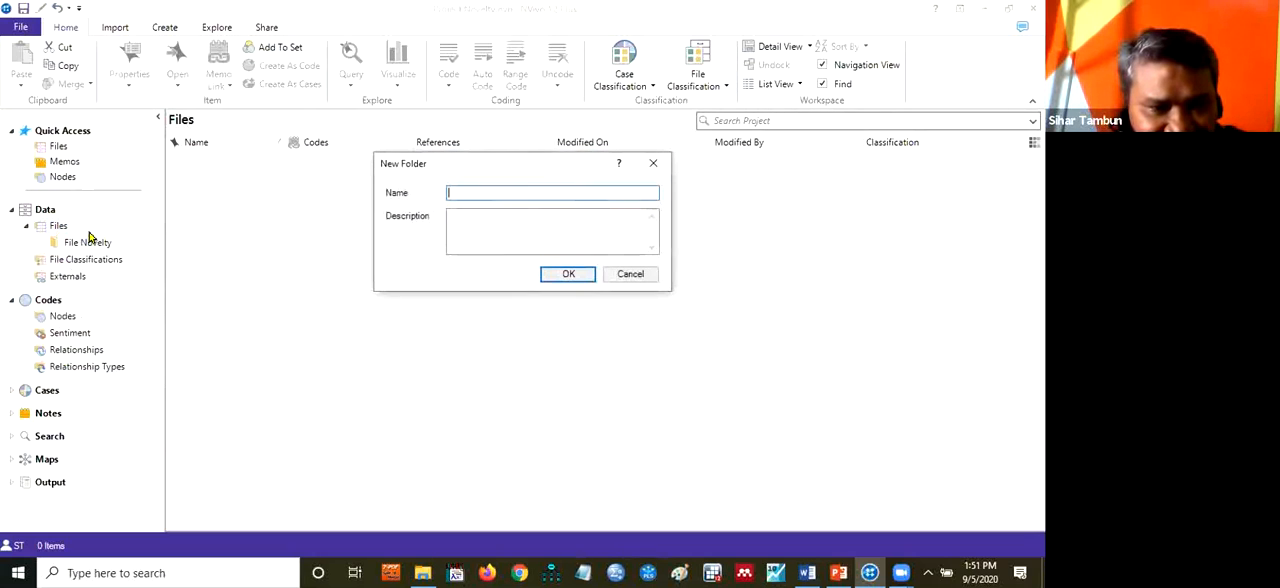
{"action": "type", "text": "Fil"}
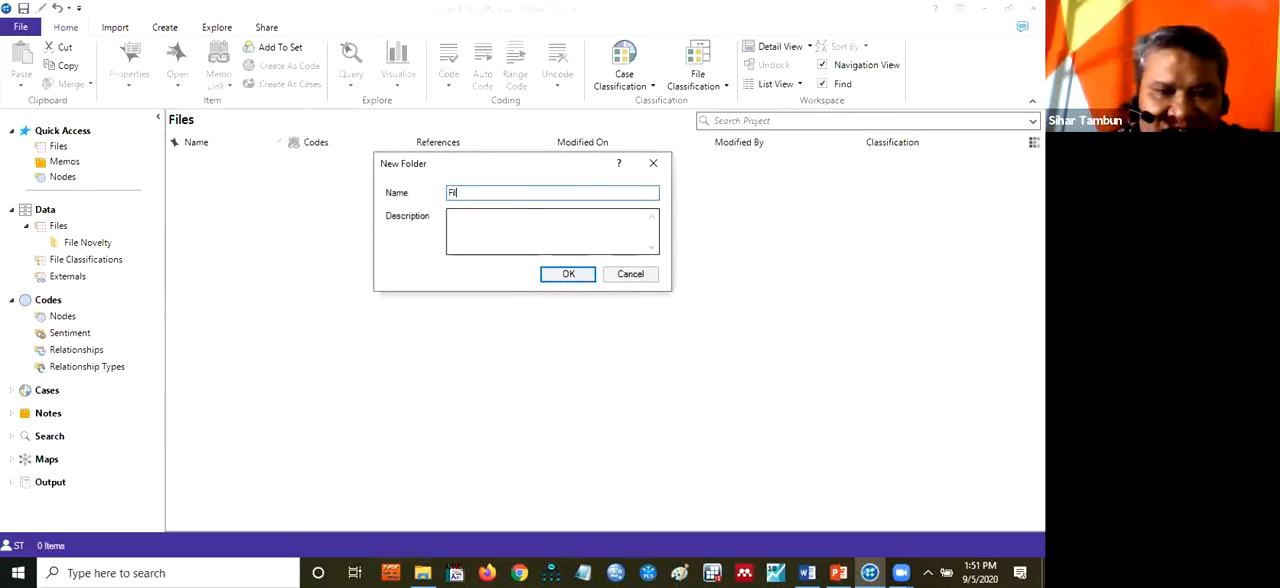
{"action": "type", "text": "e Rsea"}
{"action": "key", "text": "BackSpace"}
{"action": "key", "text": "BackSpace"}
{"action": "key", "text": "BackSpace"}
{"action": "type", "text": "e"}
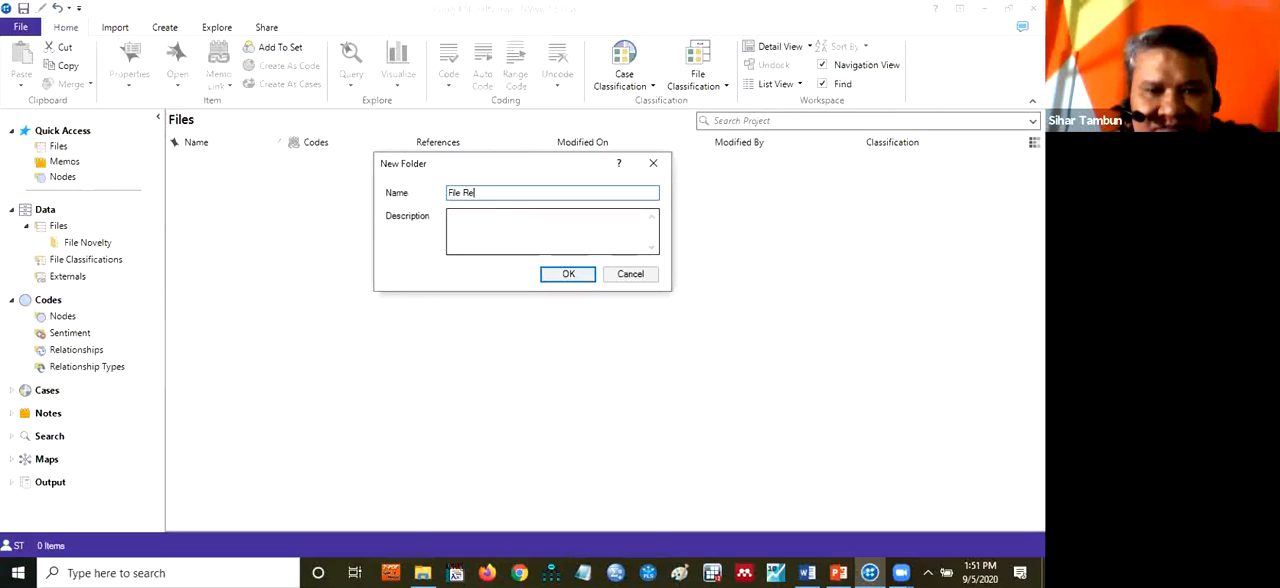
{"action": "type", "text": "searc"}
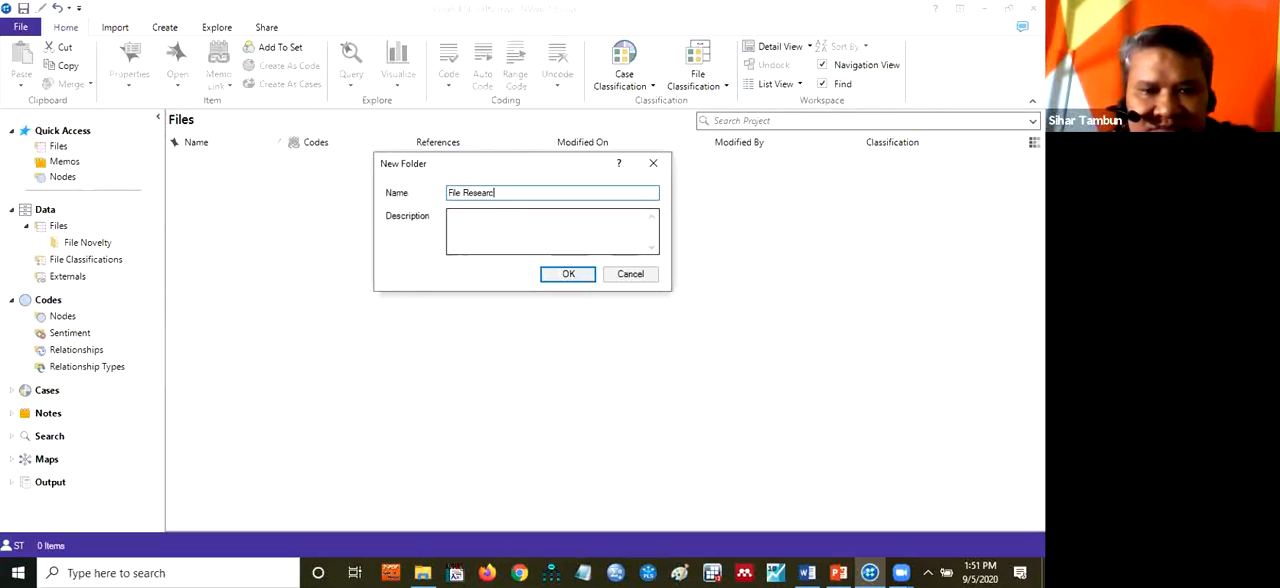
{"action": "type", "text": "h Gap"}
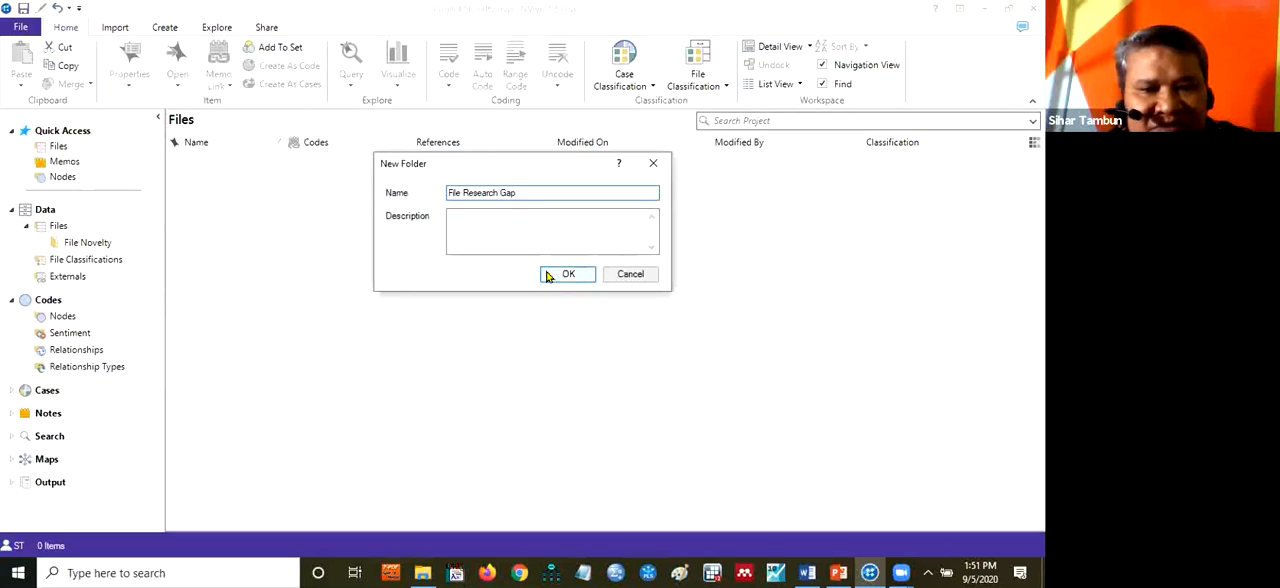
{"action": "left_click", "coordinate": [576, 282]}
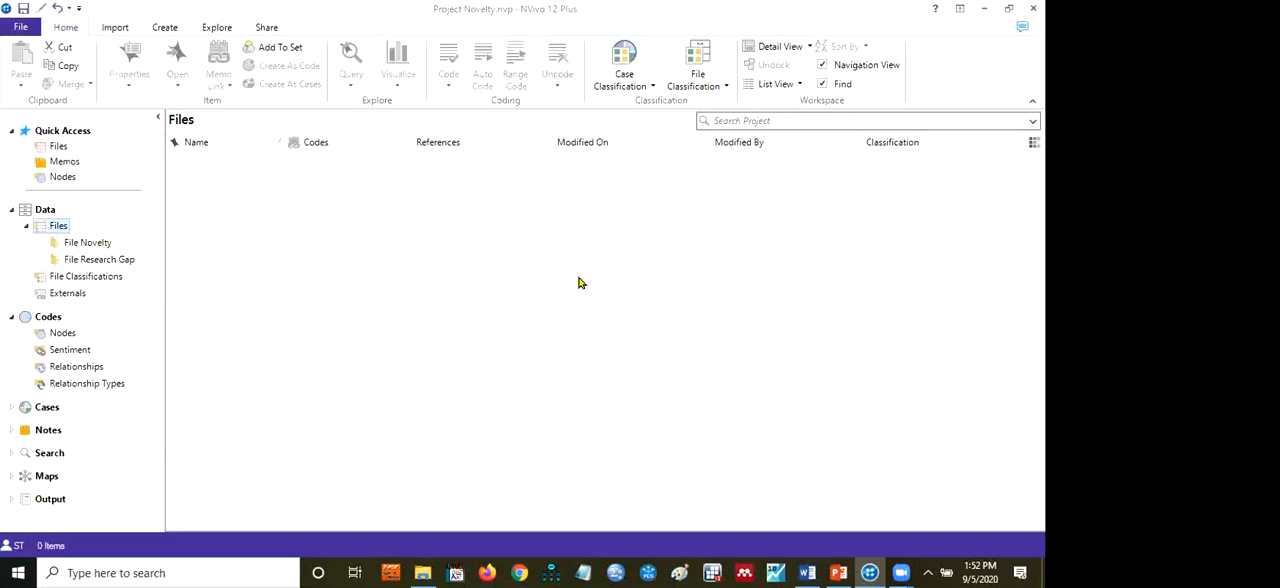
Start a file import into the File Novelty folder and browse to File Novelty inside Workshop NVivo 05092020 on drive E
{"action": "left_click", "coordinate": [99, 246]}
{"action": "right_click", "coordinate": [99, 246]}
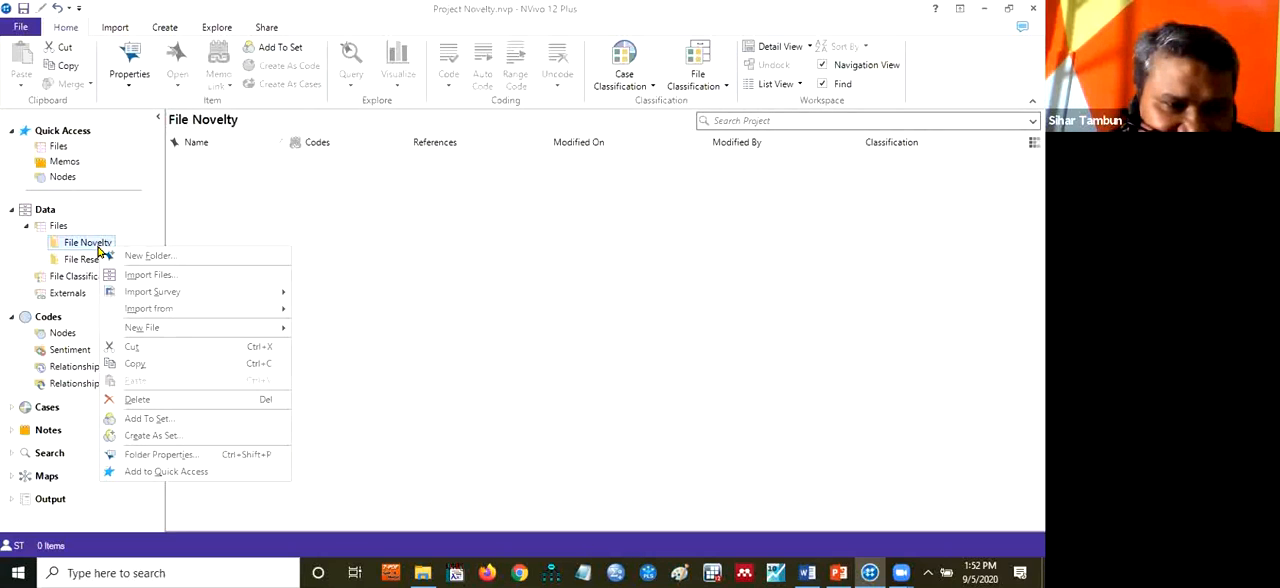
{"action": "left_click", "coordinate": [149, 276]}
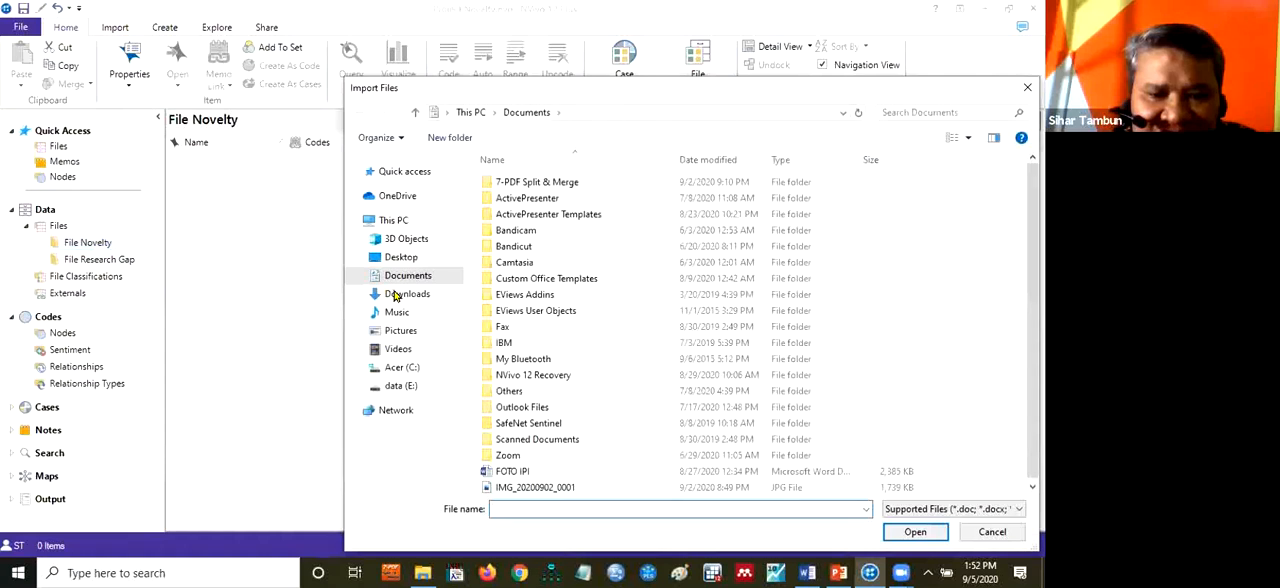
{"action": "left_click", "coordinate": [403, 387]}
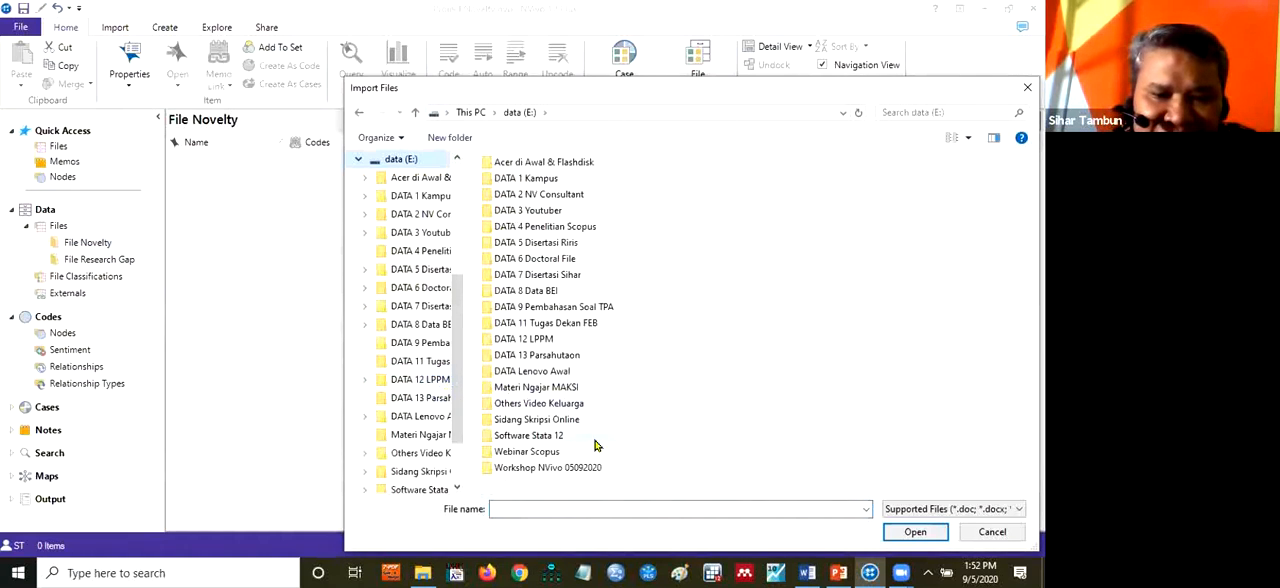
{"action": "double_click", "coordinate": [568, 467]}
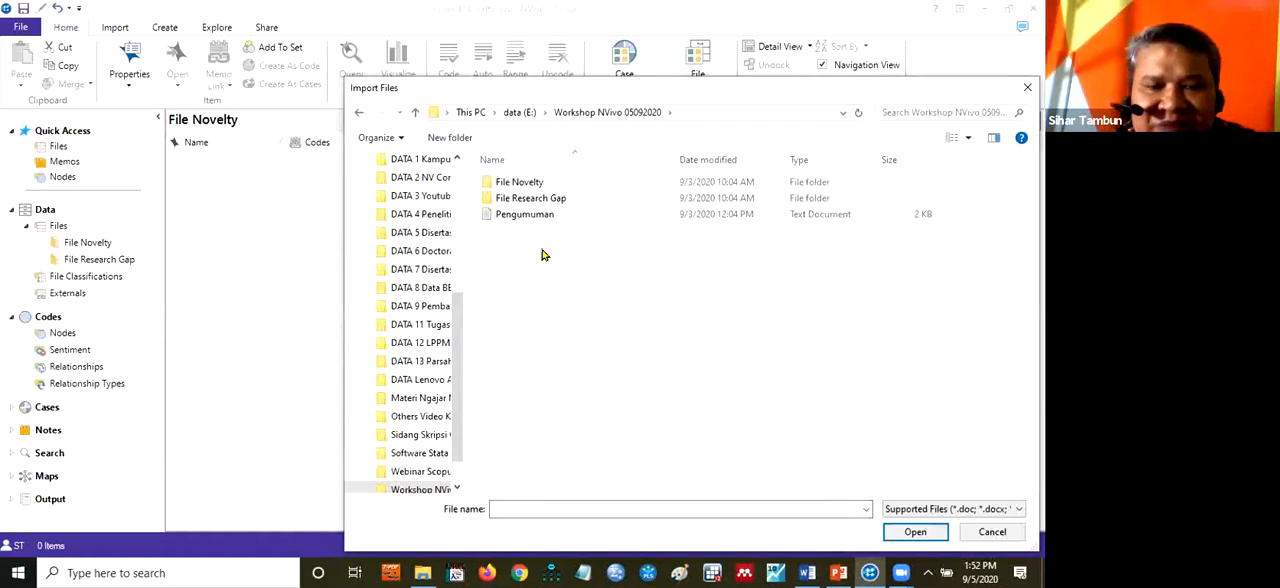
{"action": "left_click", "coordinate": [529, 186]}
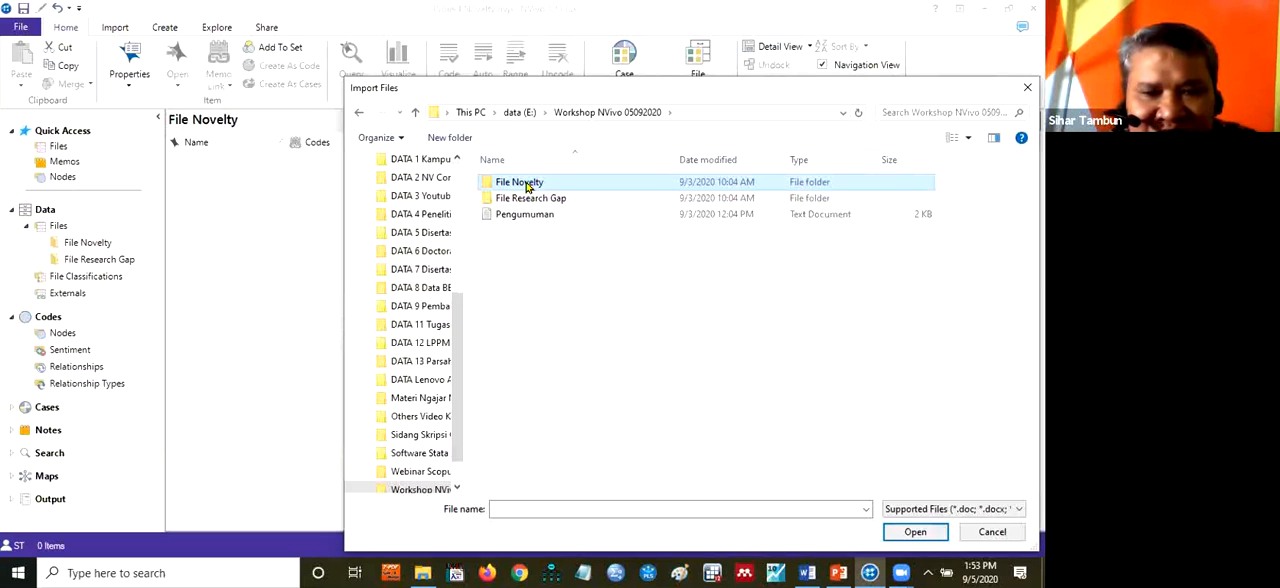
{"action": "double_click", "coordinate": [527, 184]}
Select all the PDF articles, from "A cluster-randomized controlled trial of strategies" through "Using web-based videos to improve inhalation", and import them
{"action": "left_click", "coordinate": [527, 184]}
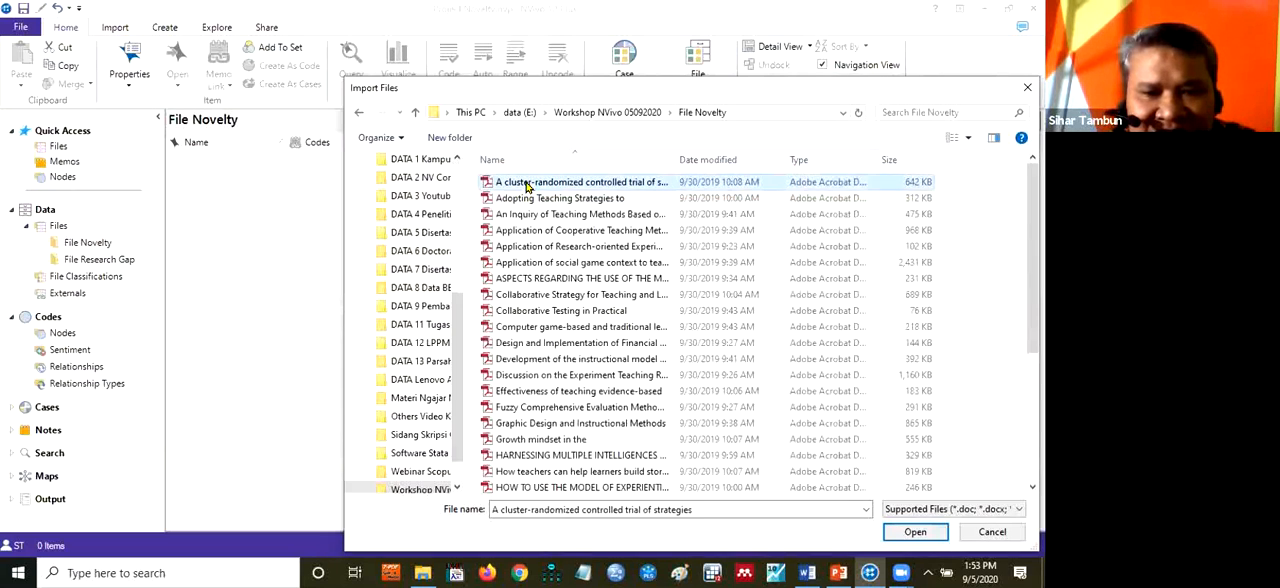
{"action": "key", "text": "shift+Down"}
{"action": "key", "text": "shift+Down"}
{"action": "key", "text": "shift+Down"}
{"action": "key", "text": "shift+Down"}
{"action": "key", "text": "shift+Down"}
{"action": "key", "text": "shift+Down"}
{"action": "key", "text": "shift+Down"}
{"action": "key", "text": "shift+Down"}
{"action": "key", "text": "shift+Down"}
{"action": "key", "text": "shift+Down"}
{"action": "key", "text": "shift+Down"}
{"action": "key", "text": "shift+Down"}
{"action": "key", "text": "shift+Down"}
{"action": "key", "text": "shift+Down"}
{"action": "key", "text": "shift+Down"}
{"action": "key", "text": "shift+Down"}
{"action": "key", "text": "shift+Down"}
{"action": "key", "text": "shift+Down"}
{"action": "key", "text": "shift+Down"}
{"action": "key", "text": "shift+Down"}
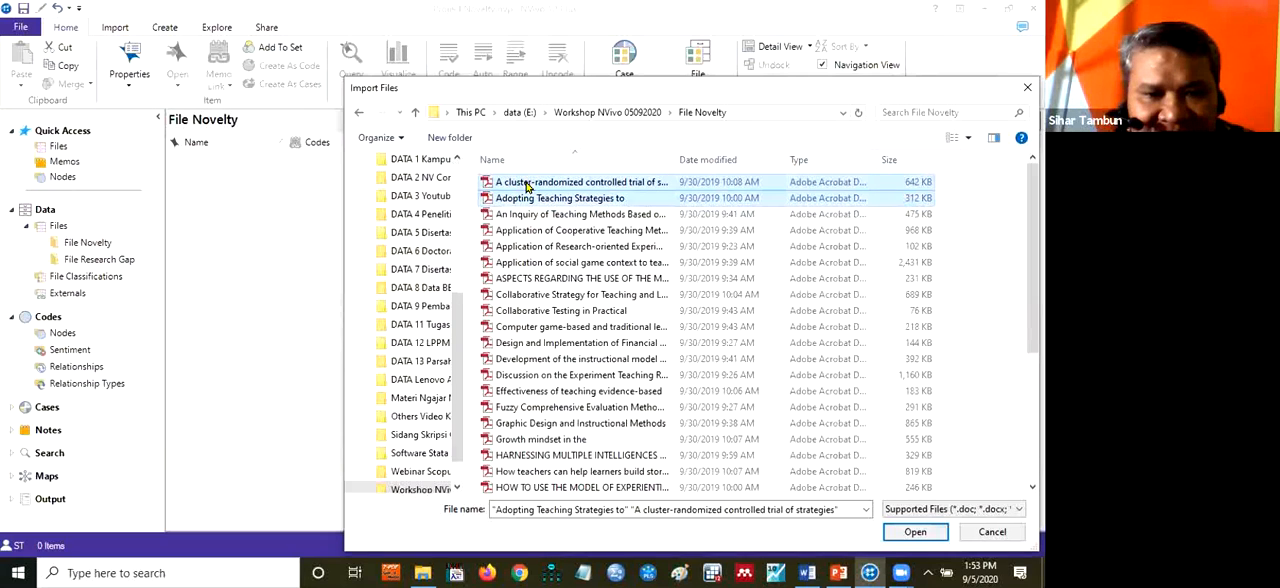
{"action": "key", "text": "shift+Down"}
{"action": "key", "text": "shift+Down"}
{"action": "key", "text": "shift+Down"}
{"action": "key", "text": "shift+Down"}
{"action": "key", "text": "shift+Down"}
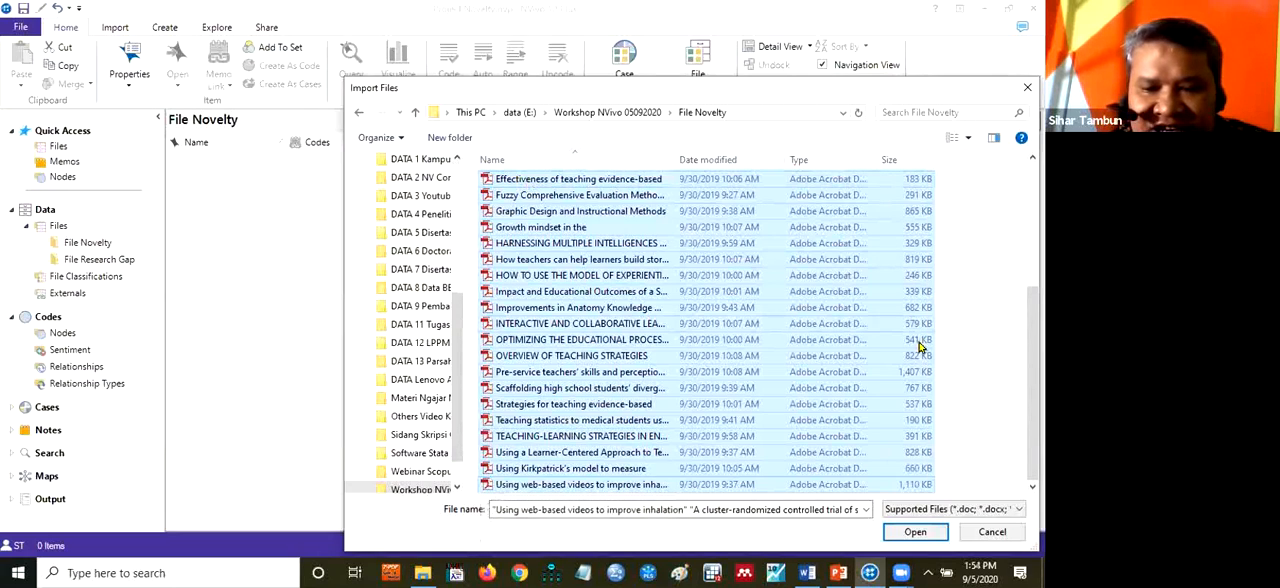
{"action": "left_click", "coordinate": [908, 535]}
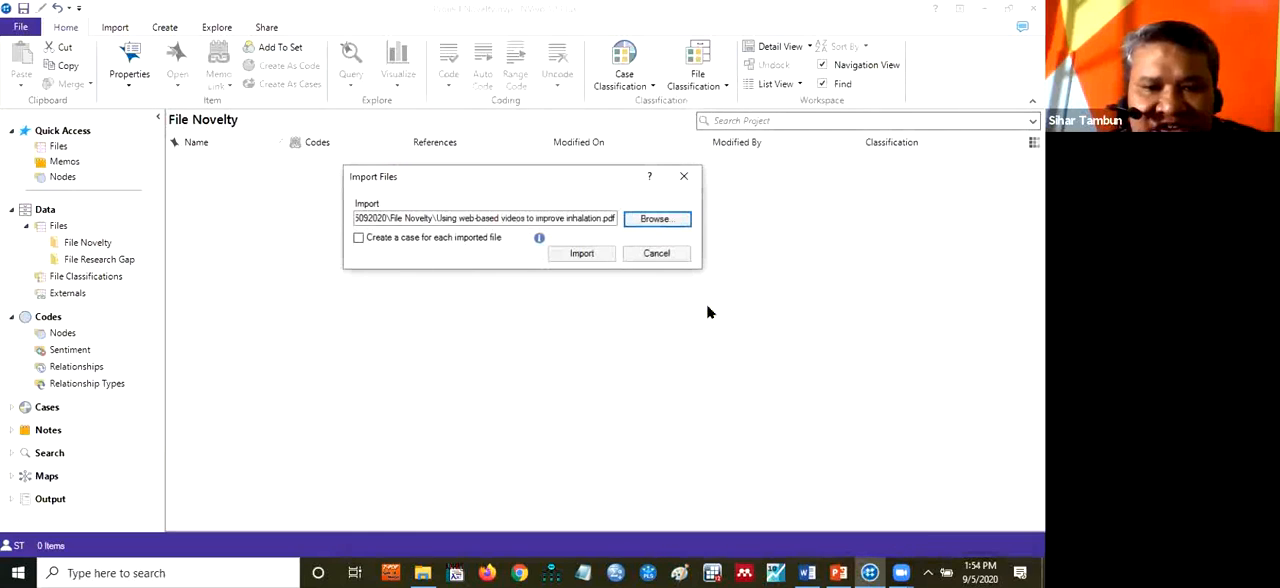
{"action": "left_click", "coordinate": [591, 258]}
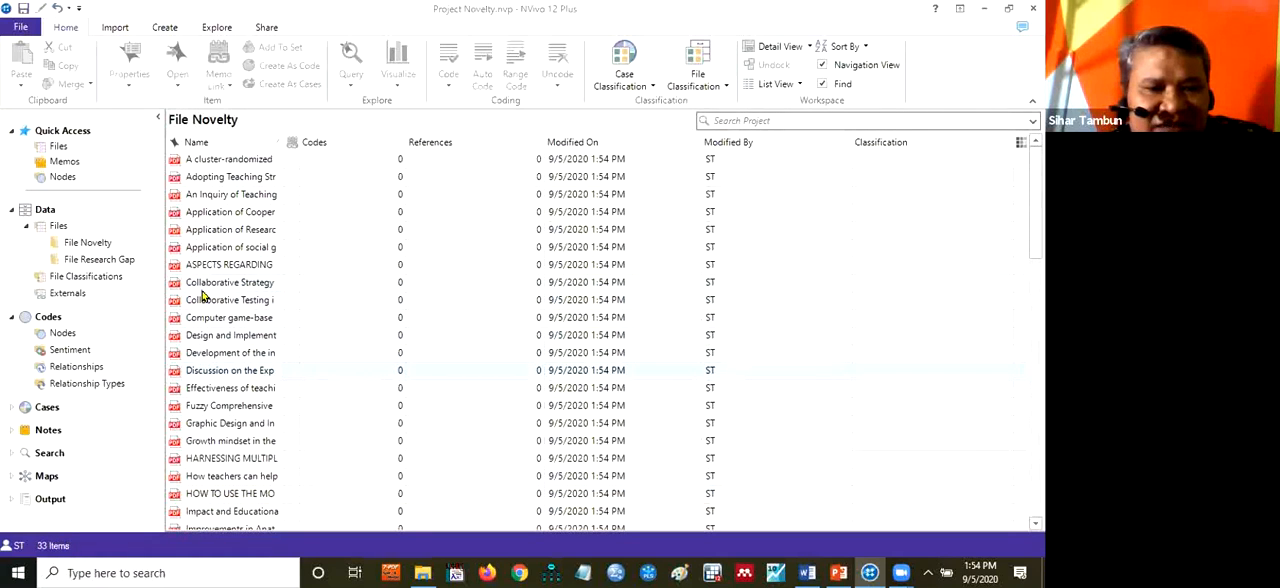
Start a file import into the File Research Gap folder and browse to File Research Gap inside Workshop NVivo 05092020 on drive E
{"action": "right_click", "coordinate": [97, 266]}
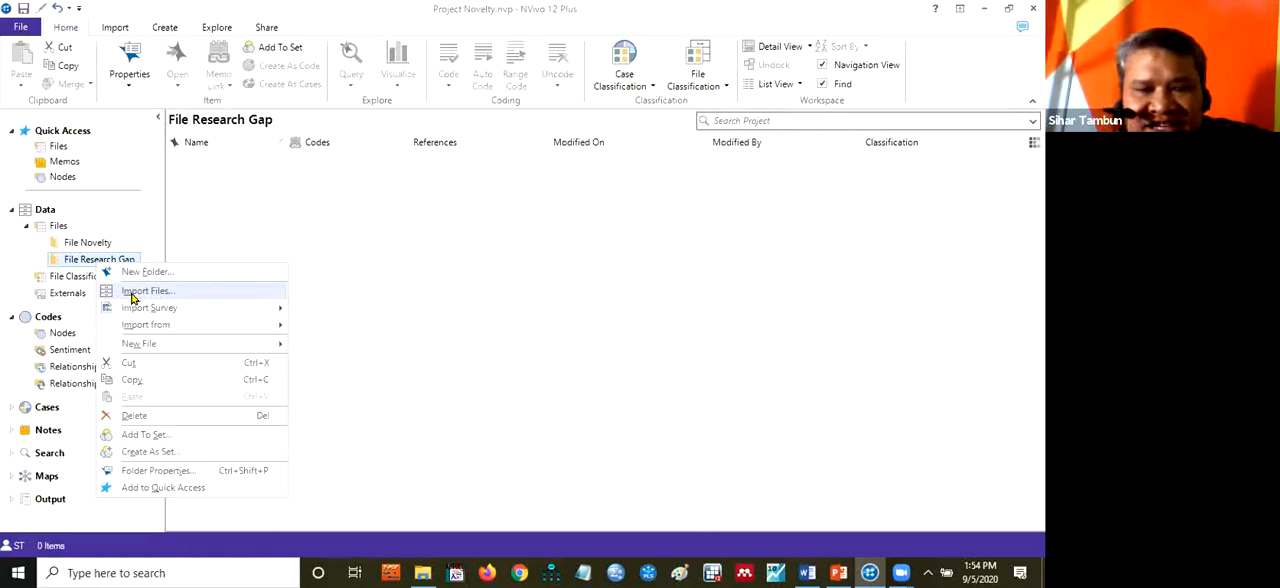
{"action": "left_click", "coordinate": [133, 291]}
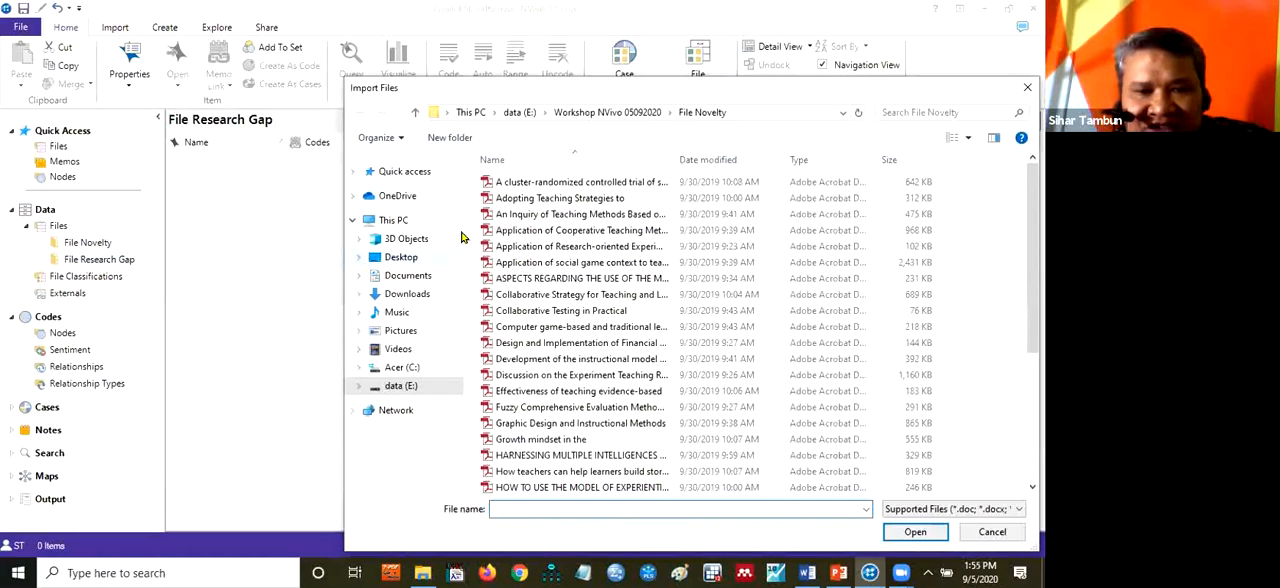
{"action": "left_click", "coordinate": [574, 113]}
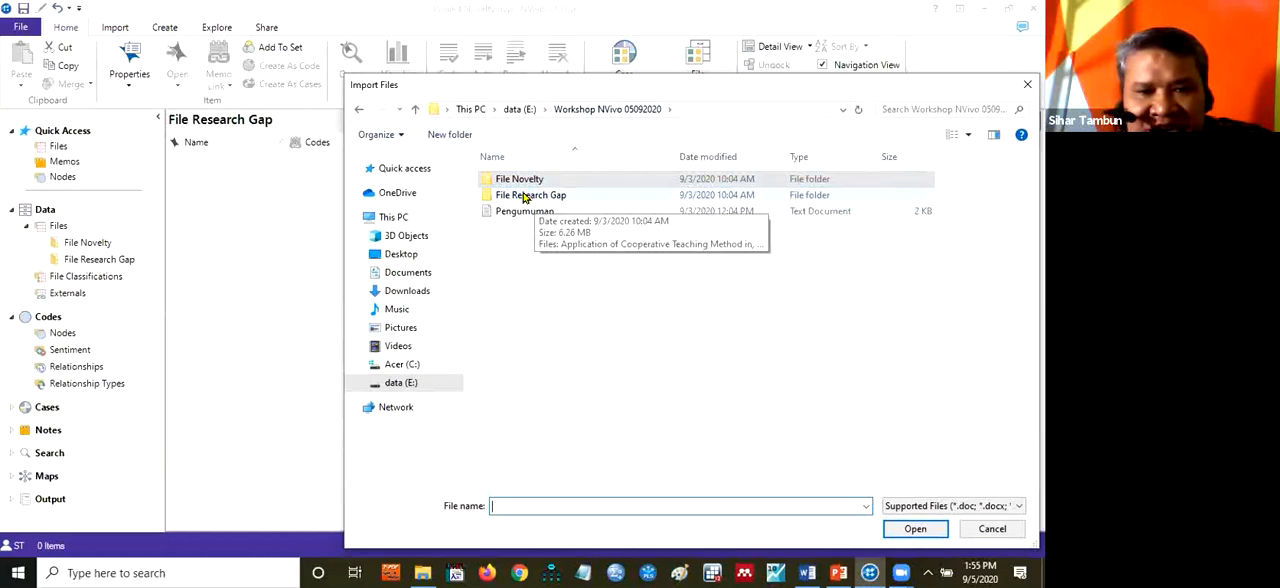
{"action": "double_click", "coordinate": [524, 197]}
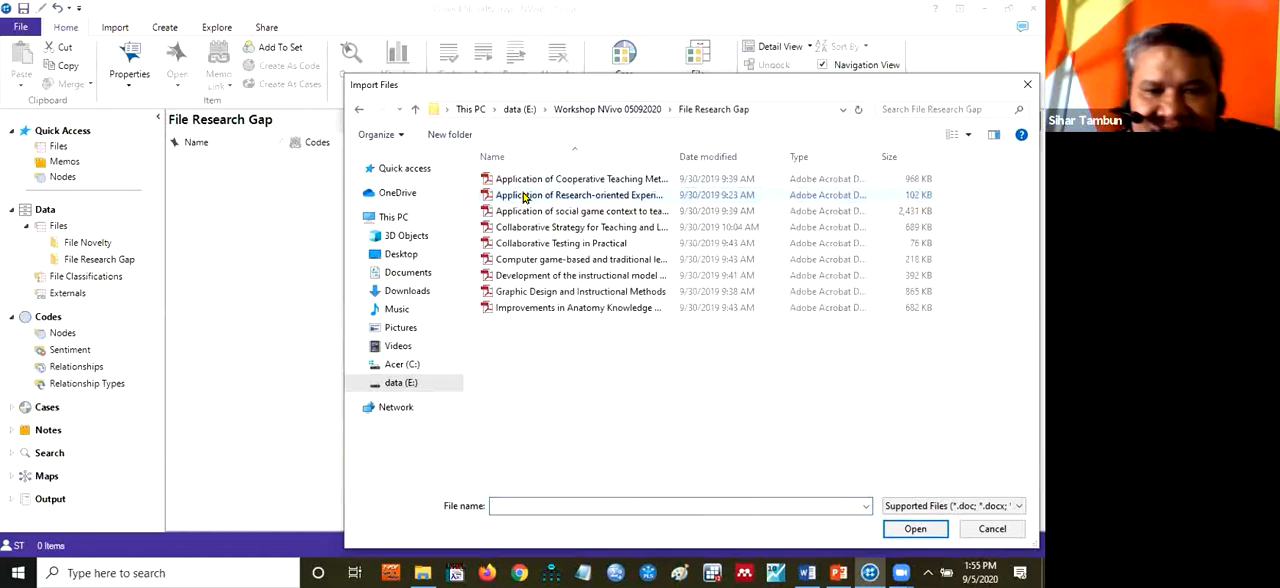
Select all the PDF articles, from "Application of Cooperative Teaching Method in" through "Improvements in Anatomy Knowledge When Utilizing a", and import them
{"action": "left_click", "coordinate": [524, 183]}
{"action": "key", "text": "shift+Down"}
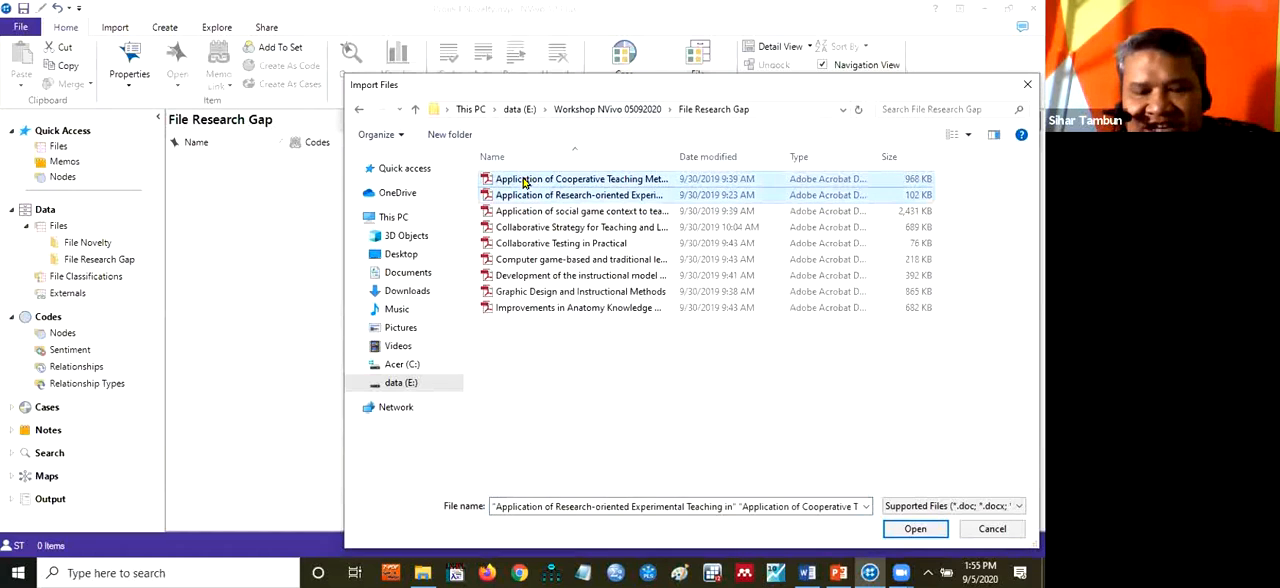
{"action": "key", "text": "shift+End"}
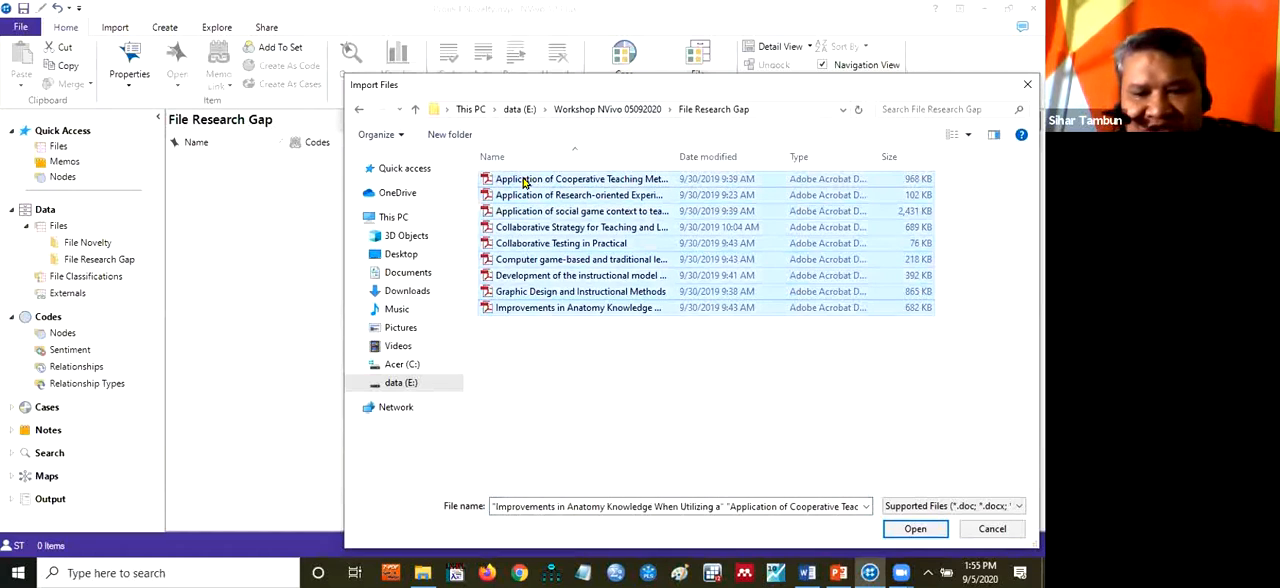
{"action": "left_click", "coordinate": [912, 529]}
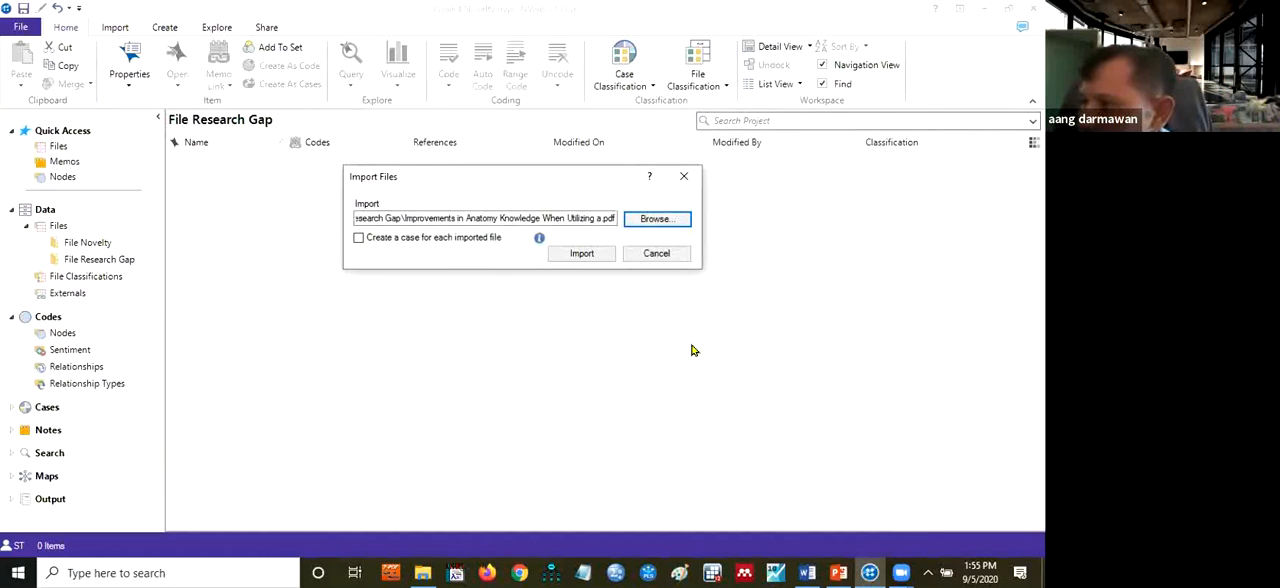
{"action": "left_click", "coordinate": [578, 256]}
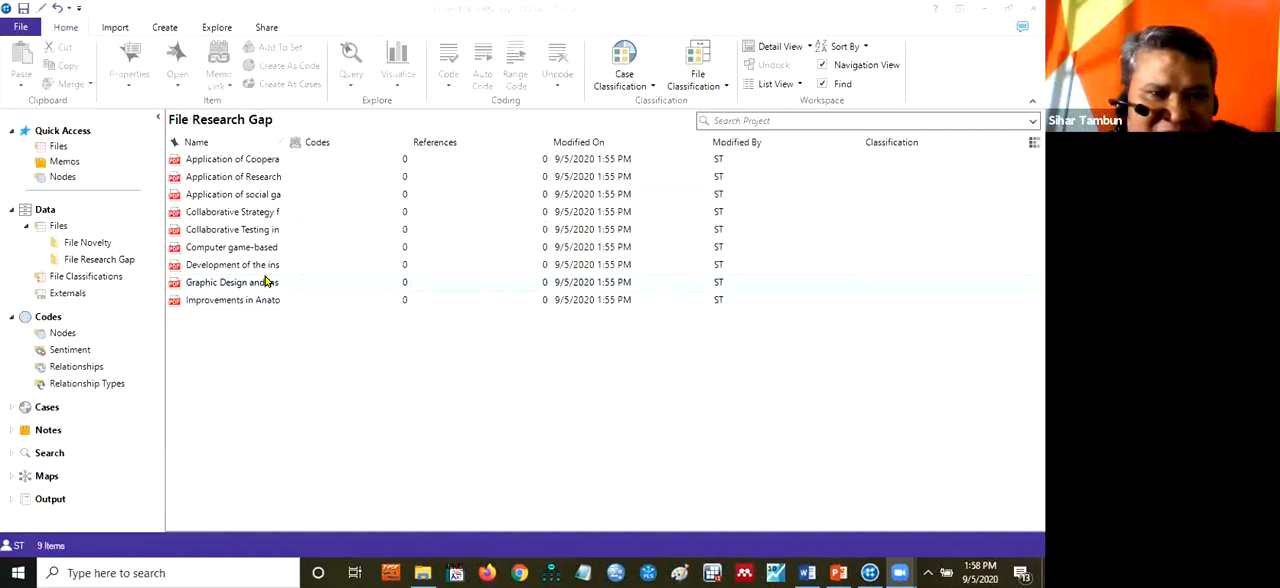
Open a new Word Frequency query for the project
{"action": "left_click", "coordinate": [216, 27]}
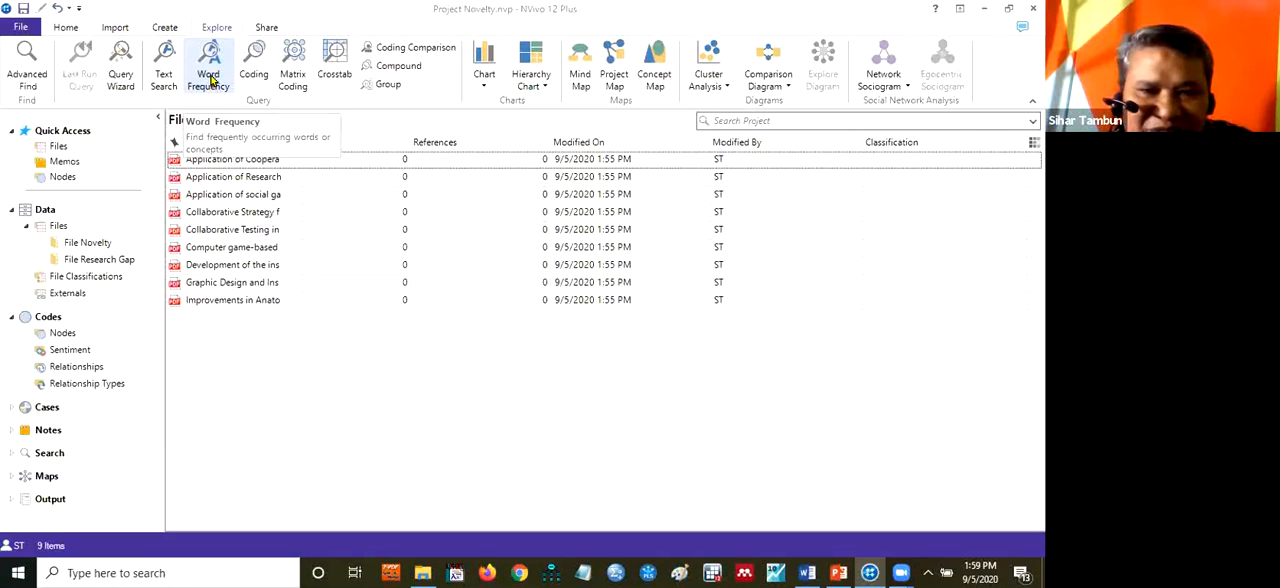
{"action": "left_click", "coordinate": [210, 80]}
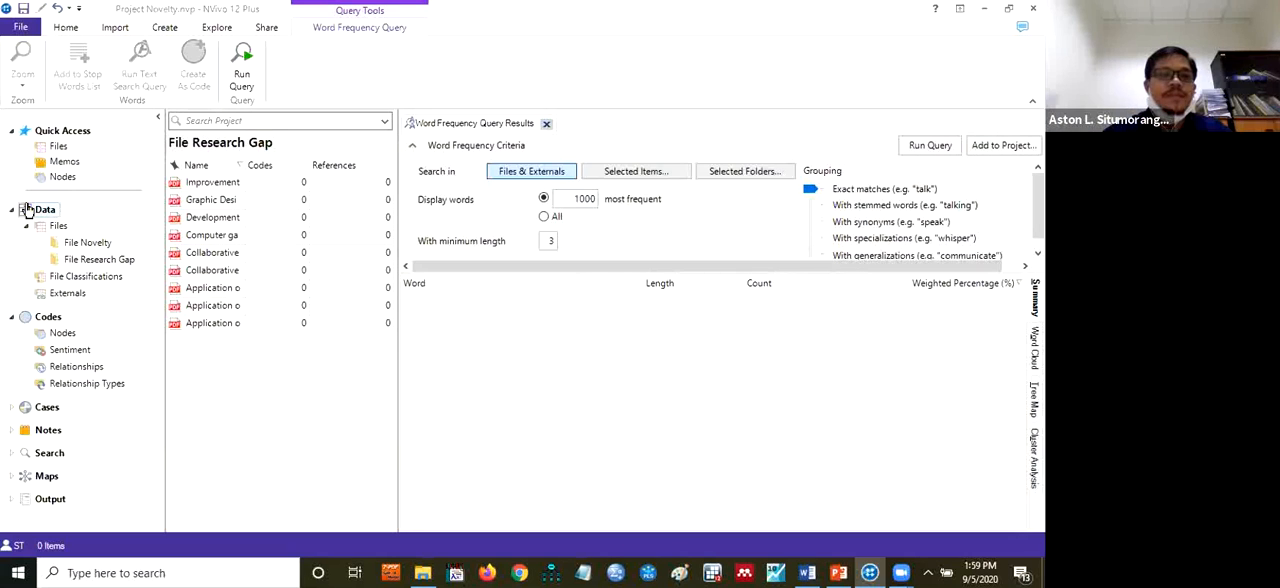
{"action": "left_click", "coordinate": [88, 244]}
{"action": "right_click", "coordinate": [89, 245]}
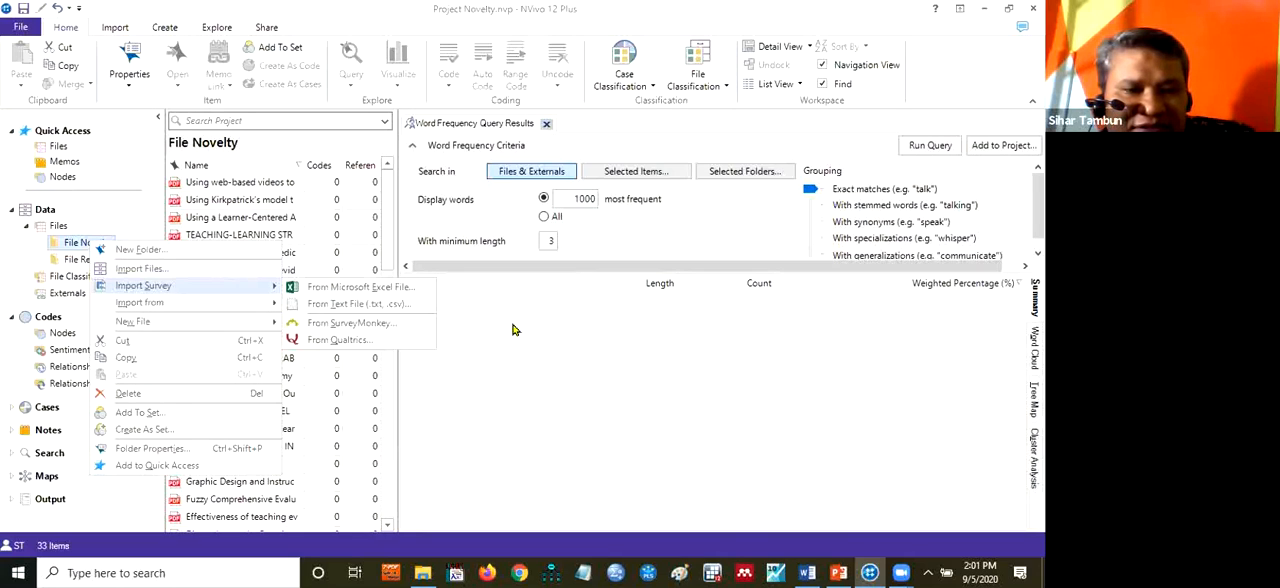
{"action": "left_click", "coordinate": [512, 330]}
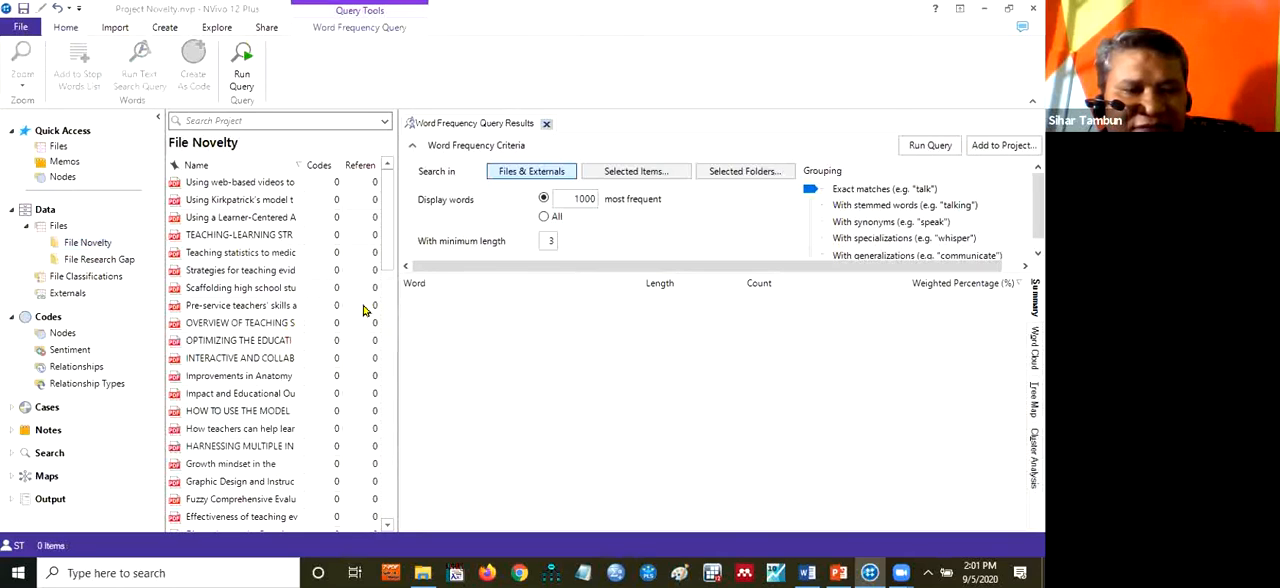
{"action": "left_click", "coordinate": [110, 260]}
{"action": "right_click", "coordinate": [114, 262]}
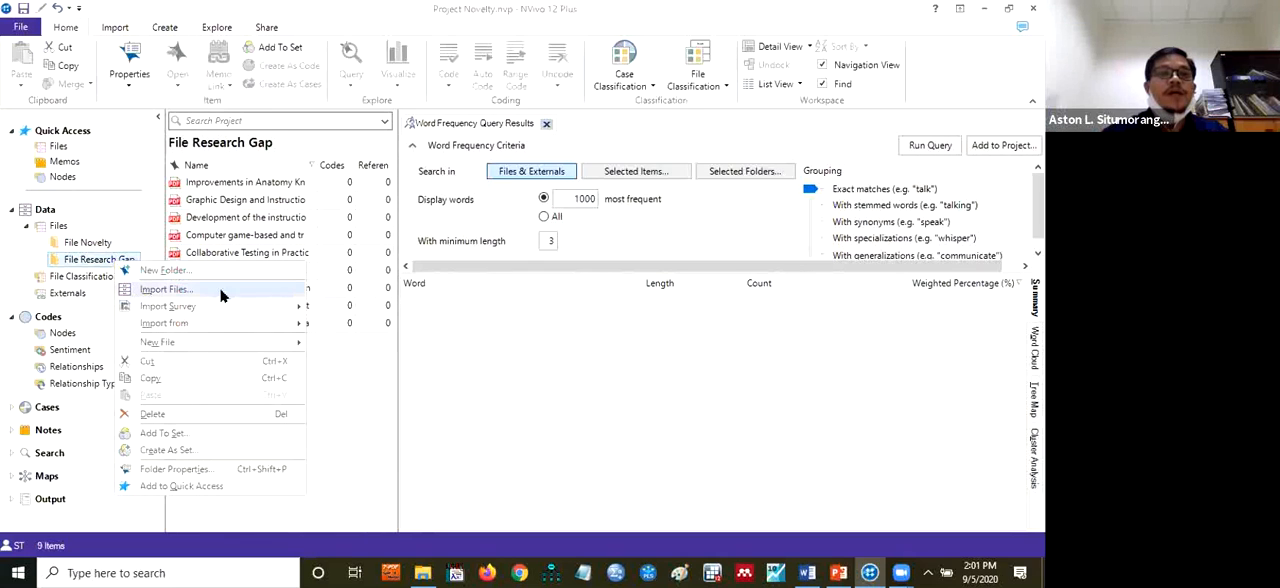
{"action": "left_click", "coordinate": [577, 375]}
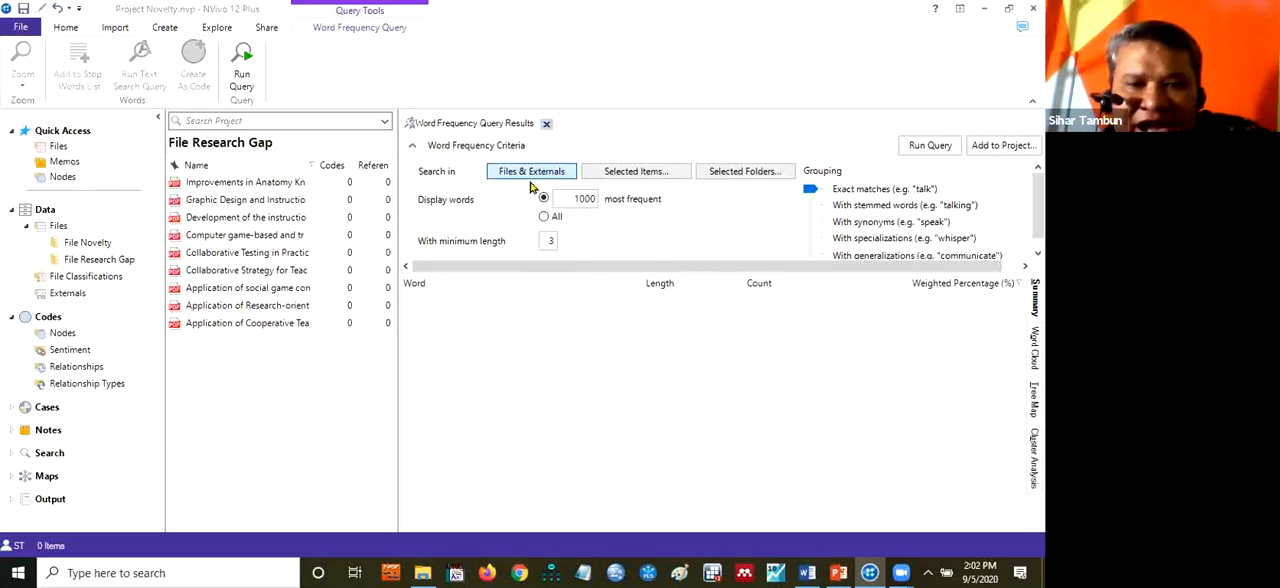
{"action": "left_click", "coordinate": [633, 172]}
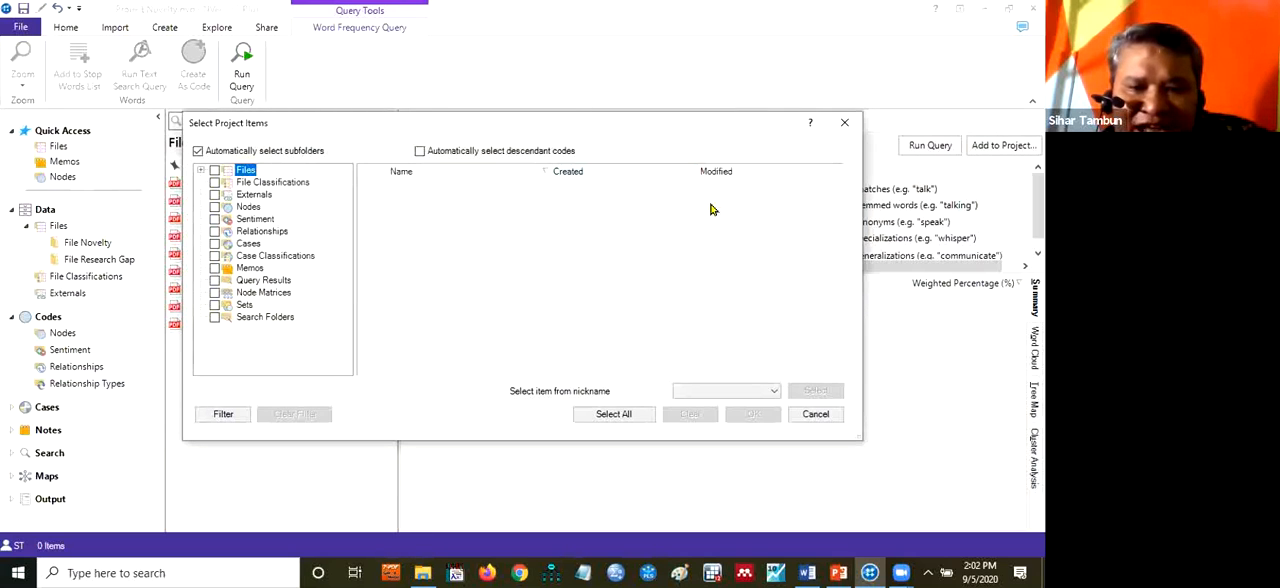
{"action": "left_click", "coordinate": [823, 416]}
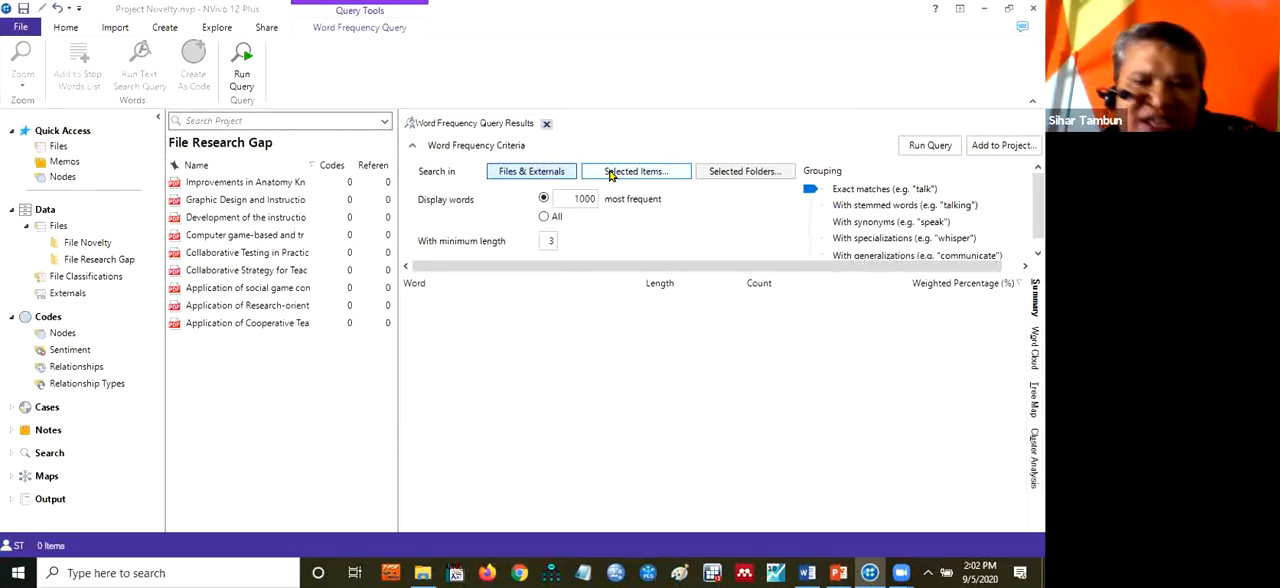
{"action": "left_click", "coordinate": [716, 172]}
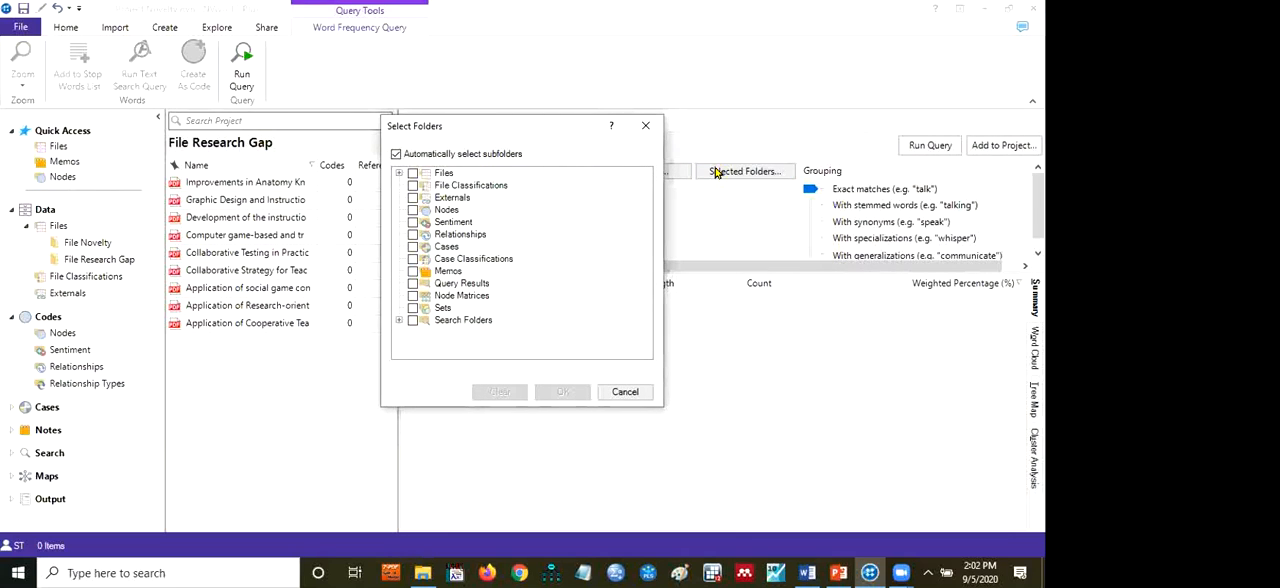
{"action": "left_click", "coordinate": [624, 393]}
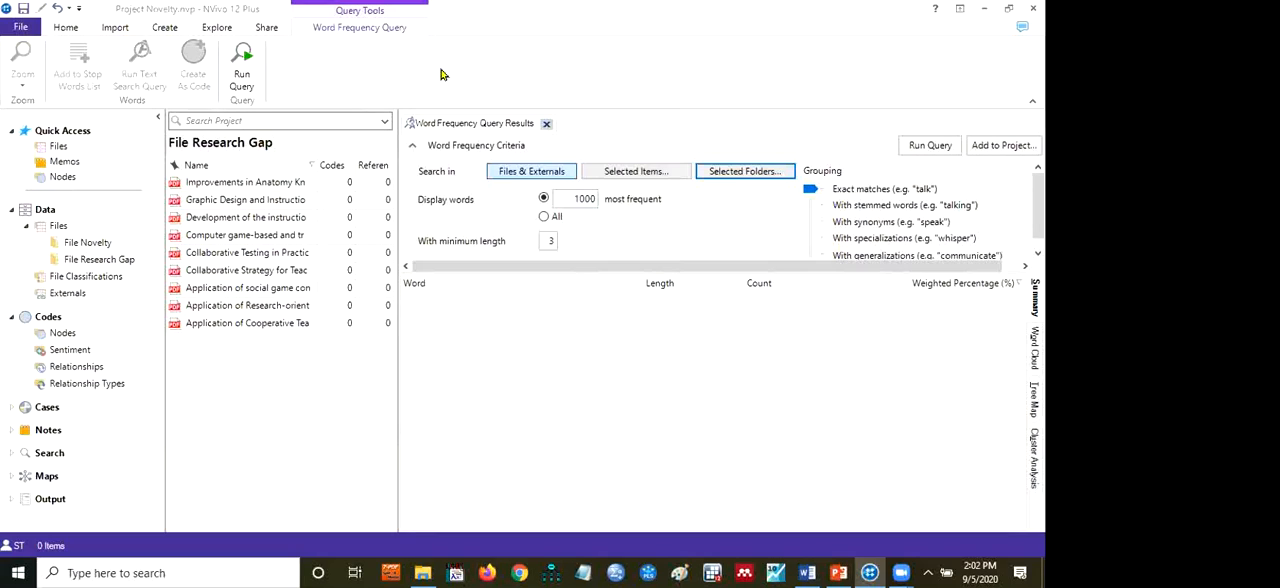
{"action": "left_click", "coordinate": [727, 172]}
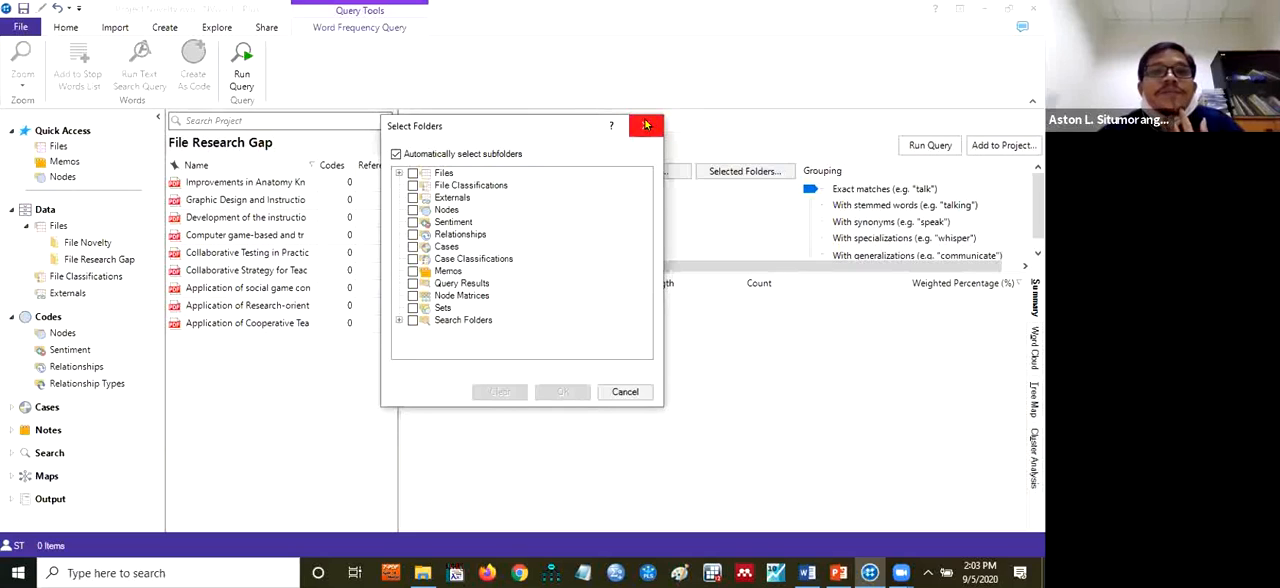
{"action": "left_click", "coordinate": [638, 391]}
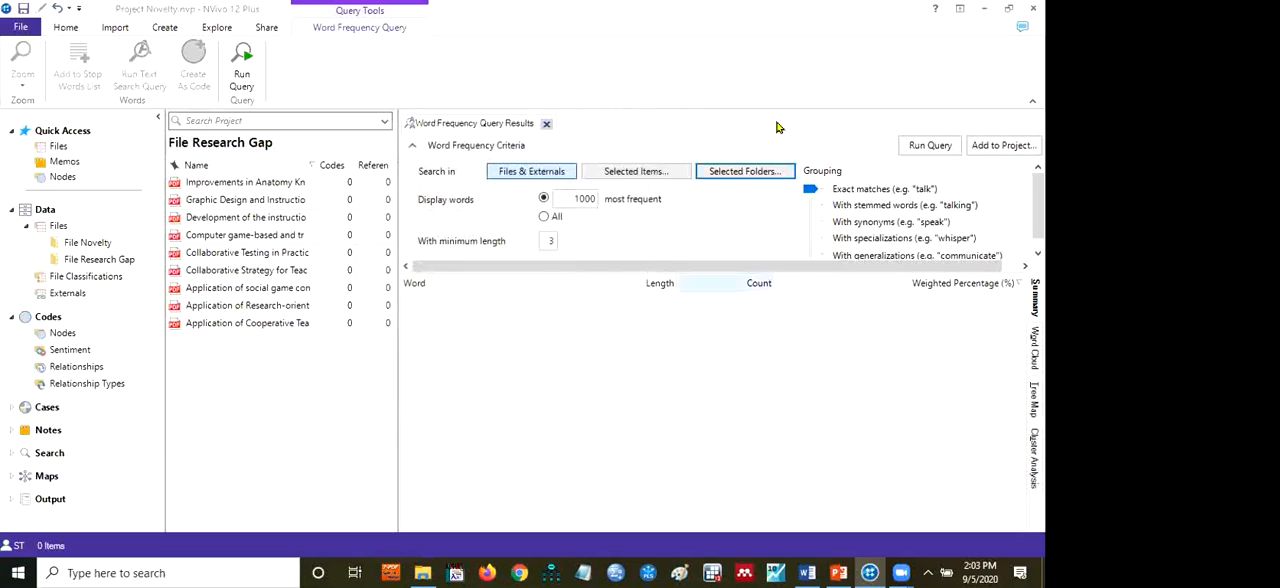
{"action": "left_click", "coordinate": [742, 172]}
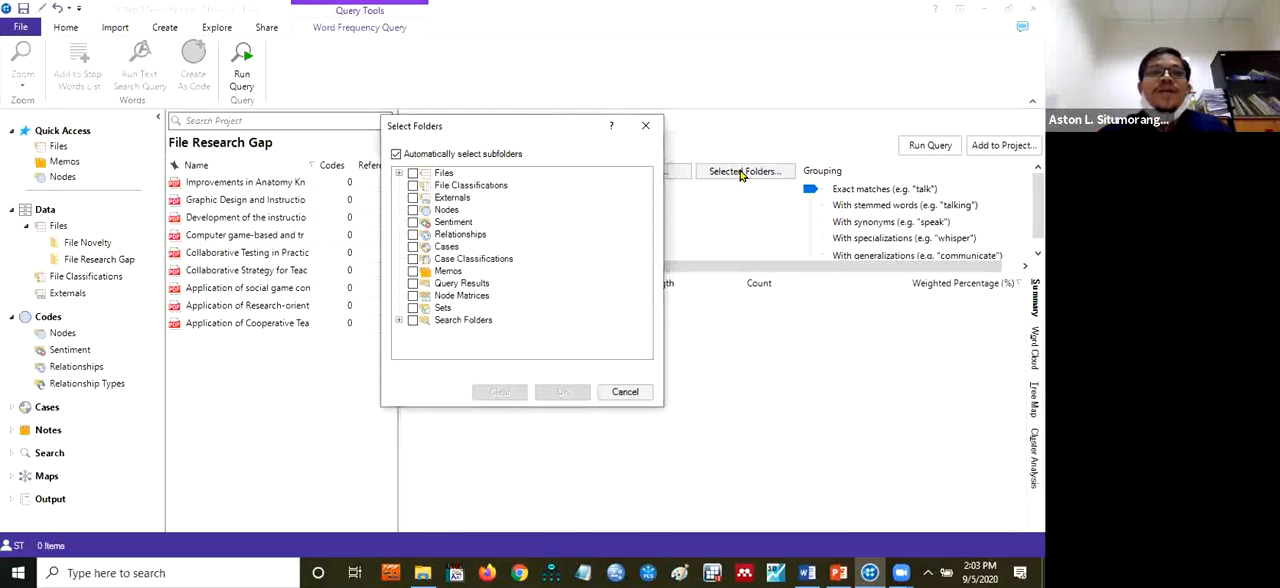
{"action": "left_click", "coordinate": [646, 126]}
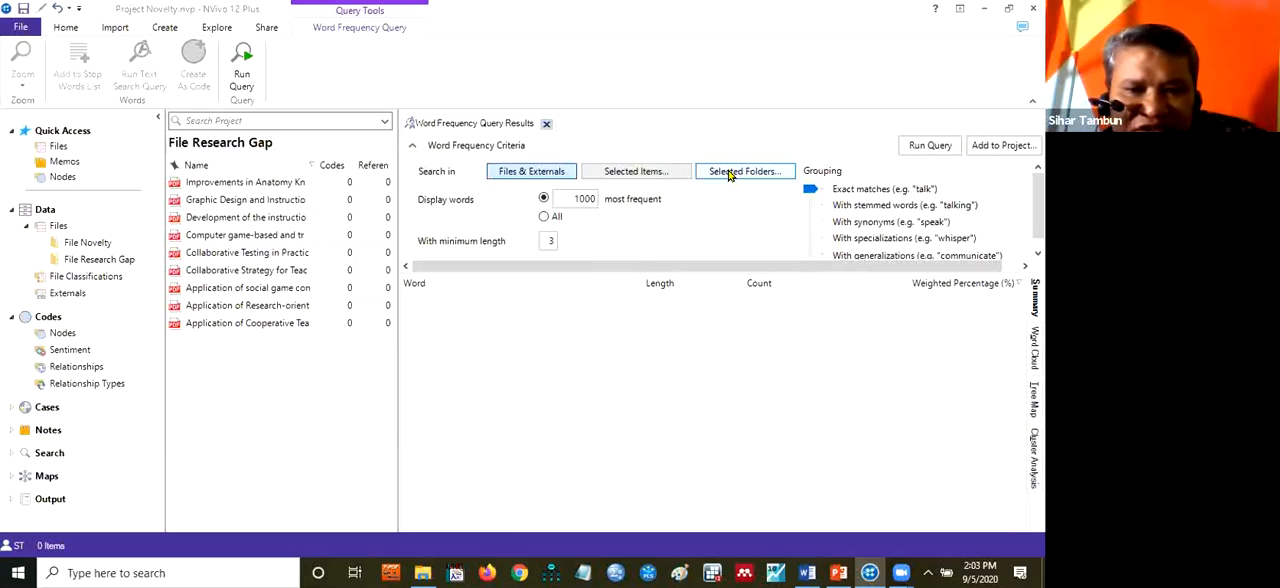
Restrict the word frequency search to the File Novelty folder under Files
{"action": "left_click", "coordinate": [737, 178]}
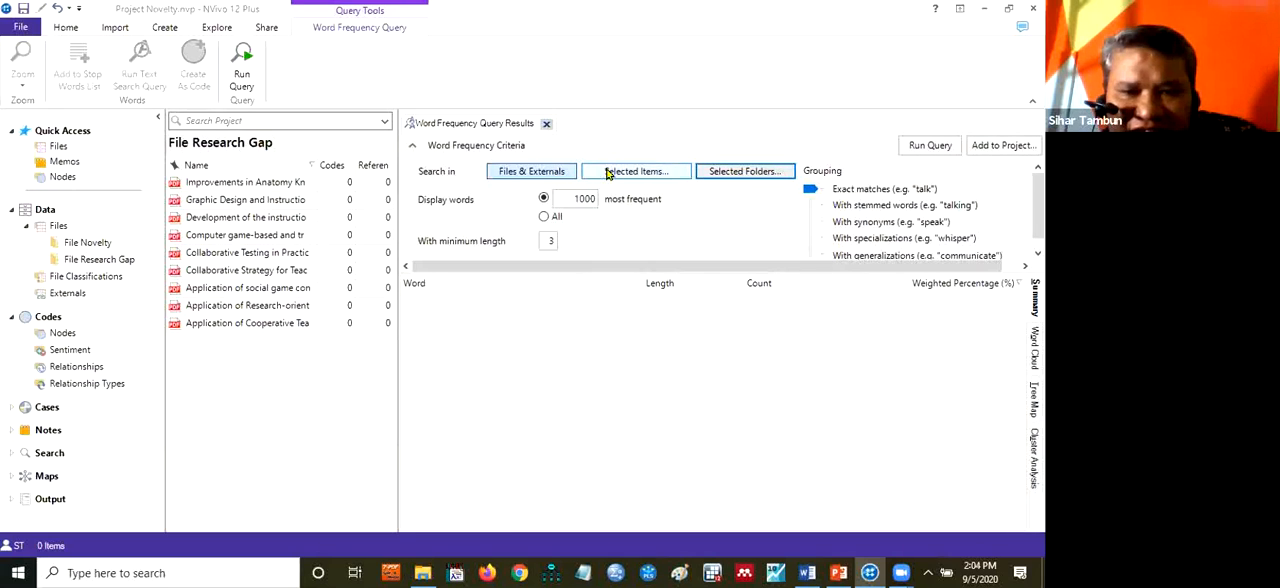
{"action": "left_click", "coordinate": [748, 172]}
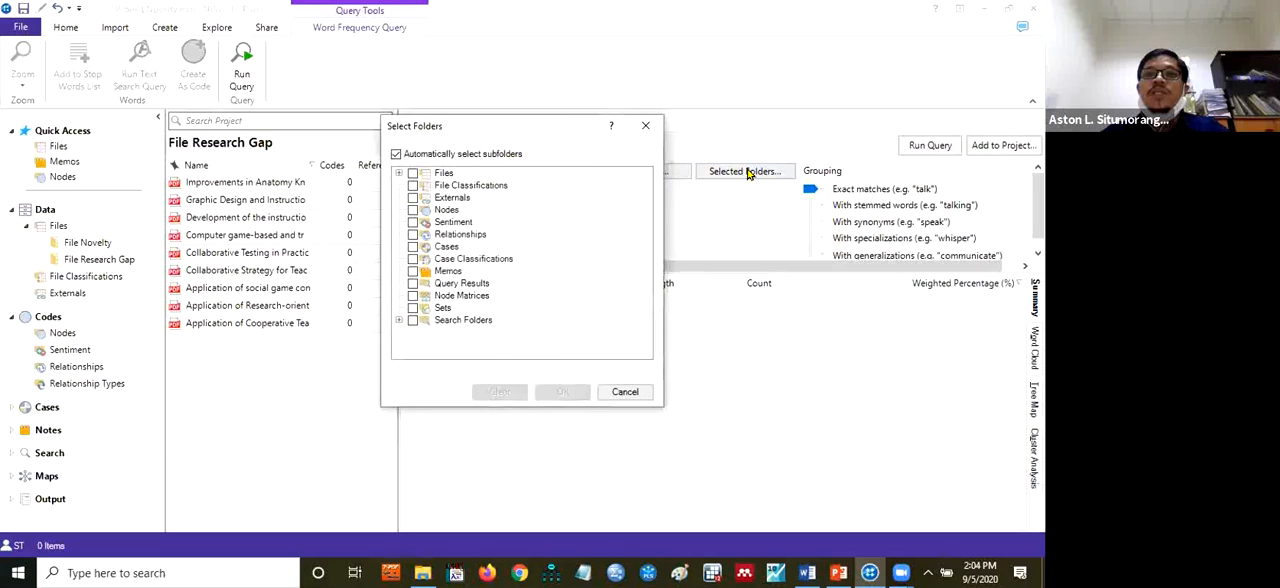
{"action": "double_click", "coordinate": [445, 175]}
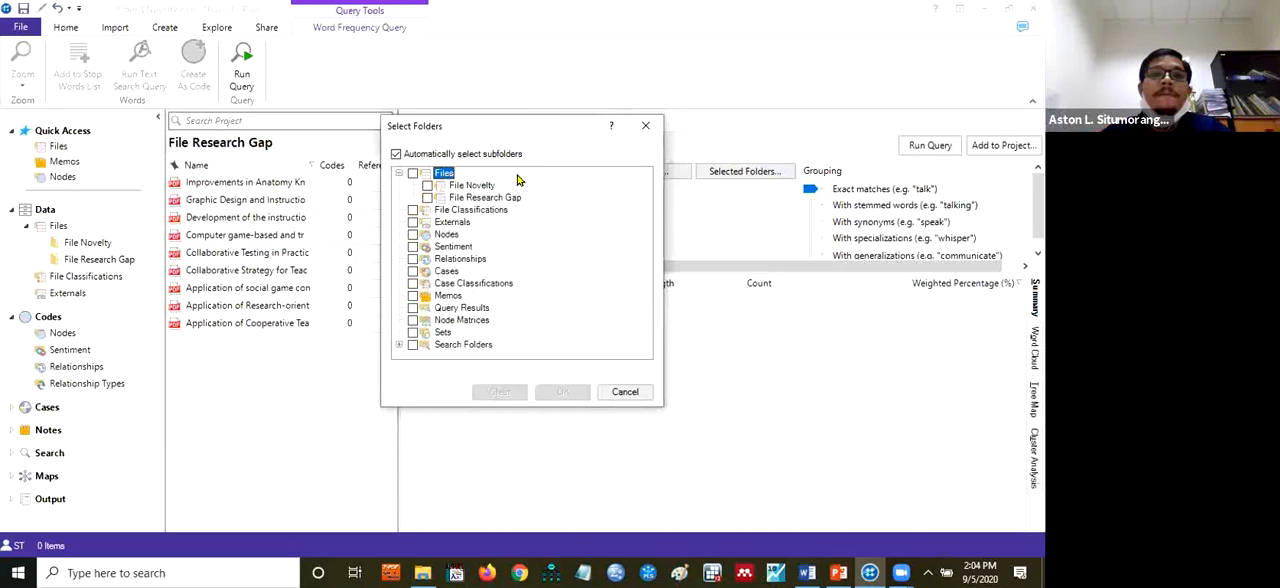
{"action": "left_click", "coordinate": [427, 185]}
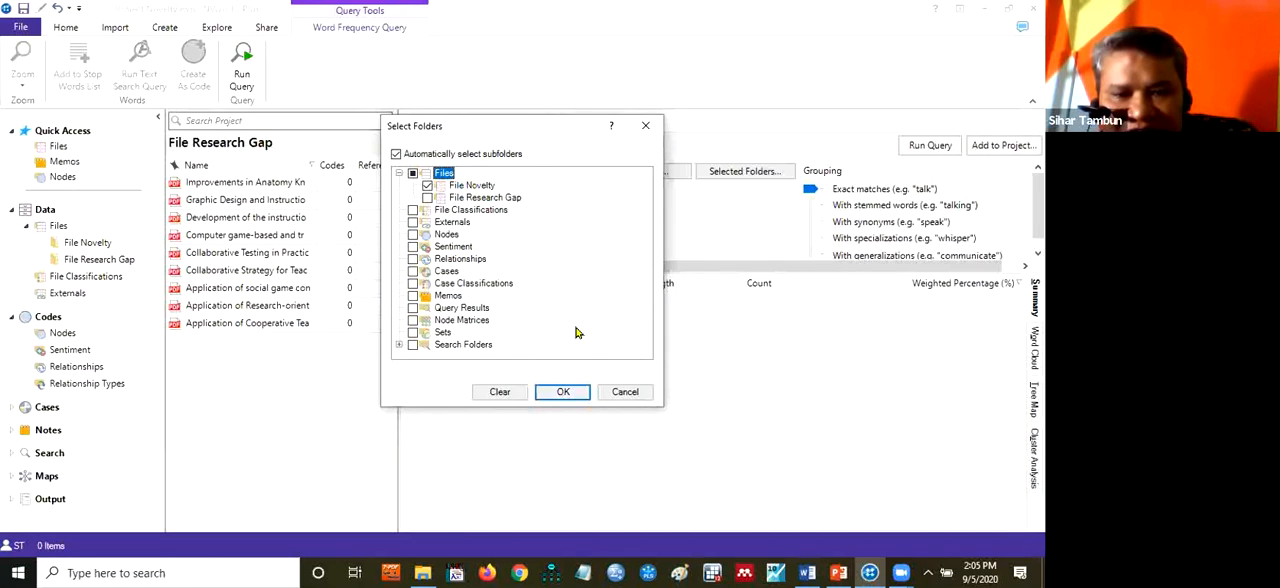
{"action": "left_click", "coordinate": [562, 391]}
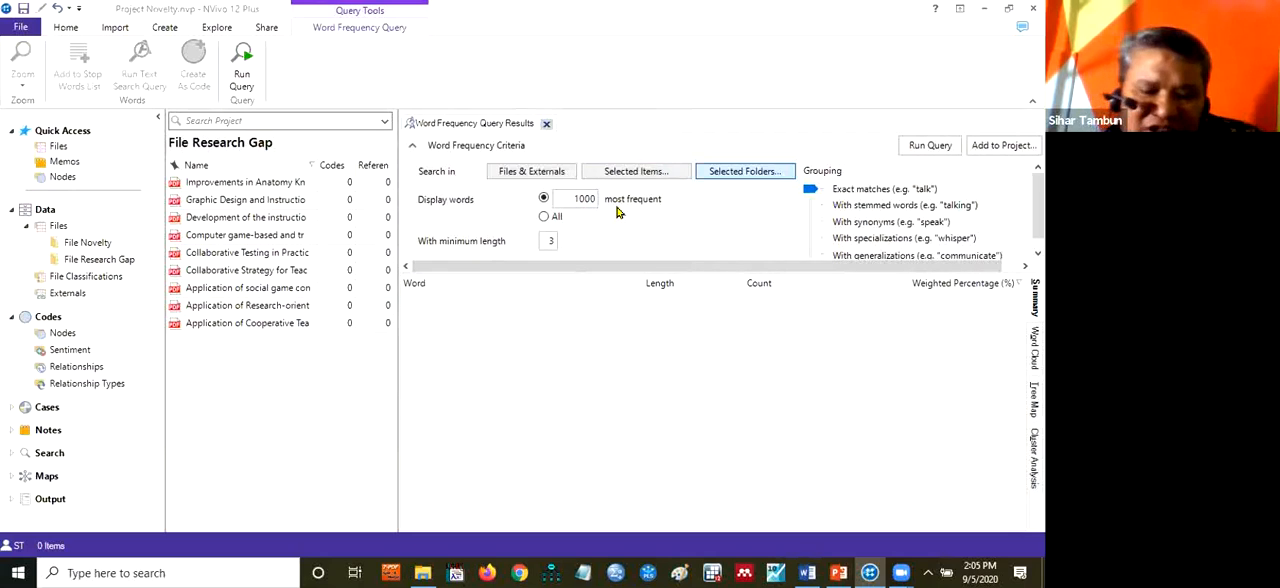
Limit the query to the 12 most frequent words with a minimum length of 12, and save the project
{"action": "key", "text": "BackSpace"}
{"action": "key", "text": "BackSpace"}
{"action": "key", "text": "BackSpace"}
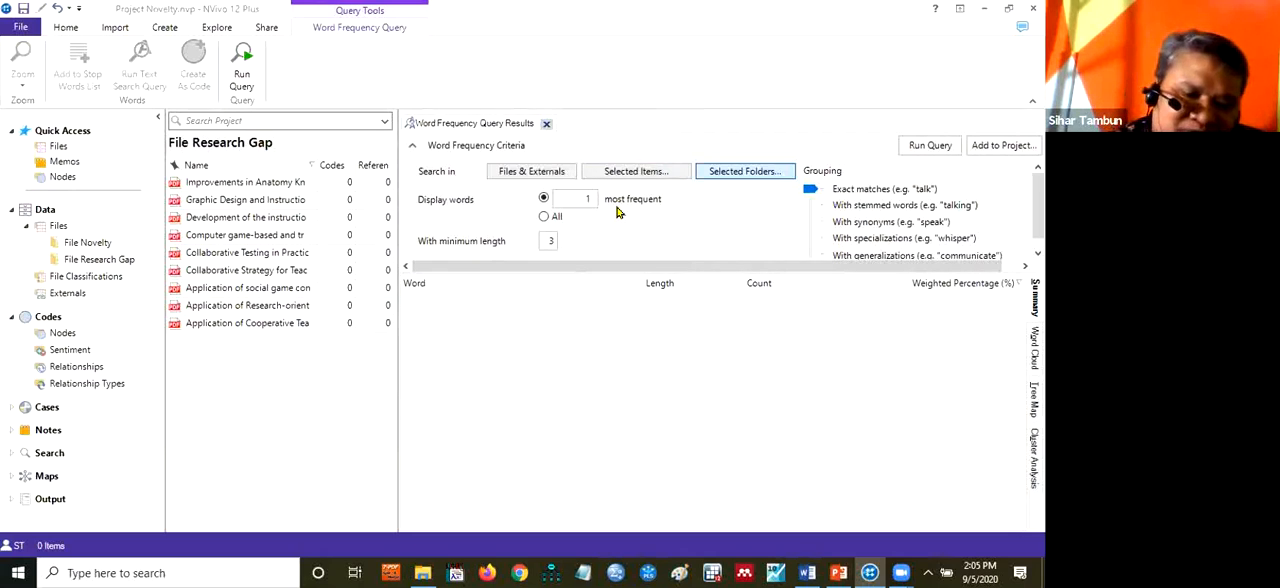
{"action": "type", "text": "0"}
{"action": "key", "text": "BackSpace"}
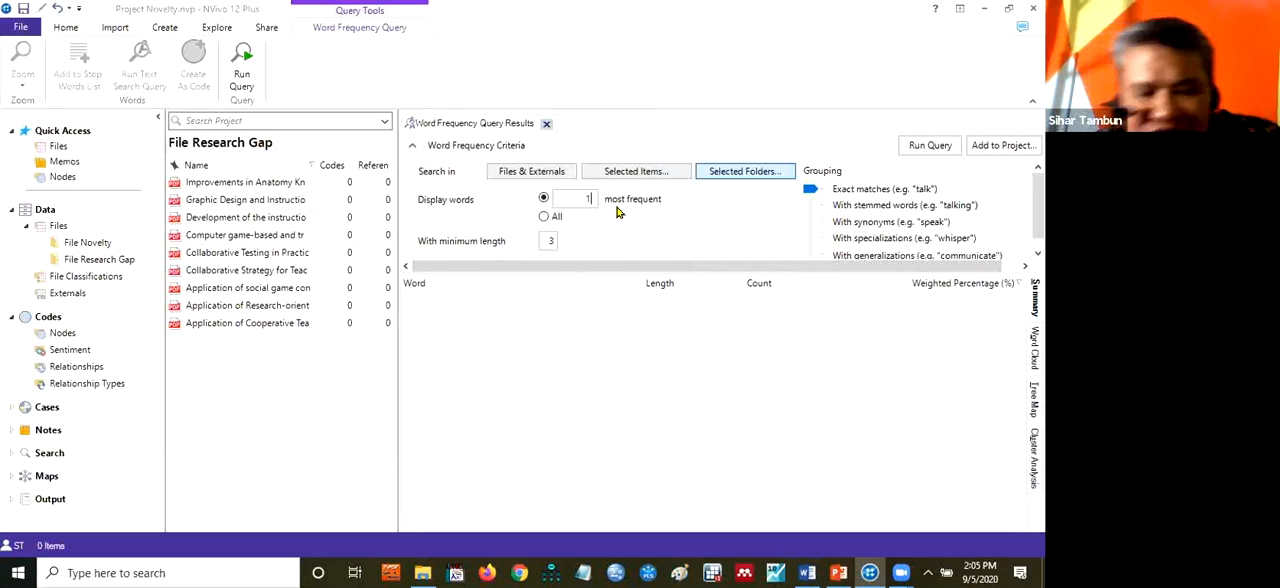
{"action": "type", "text": "2"}
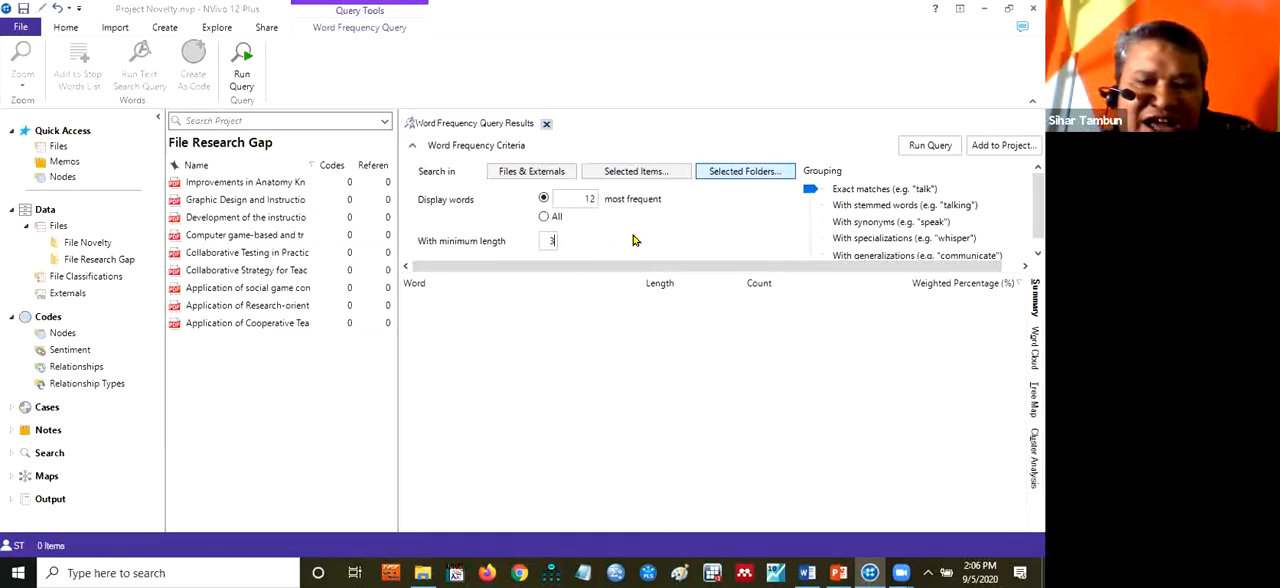
{"action": "type", "text": "12"}
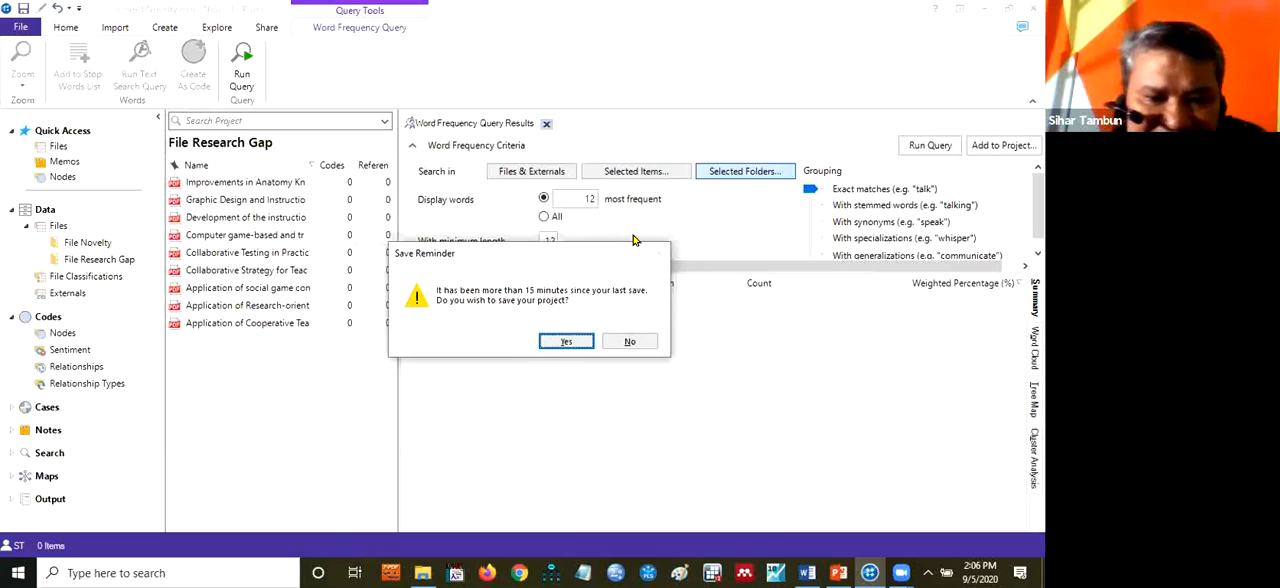
{"action": "left_click", "coordinate": [566, 339]}
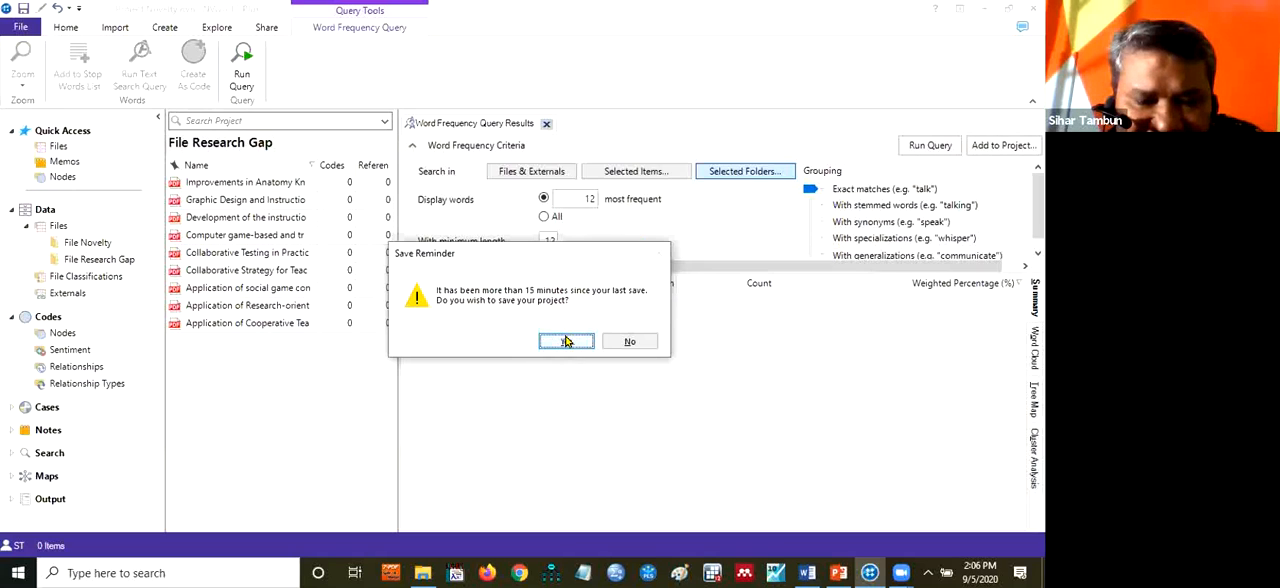
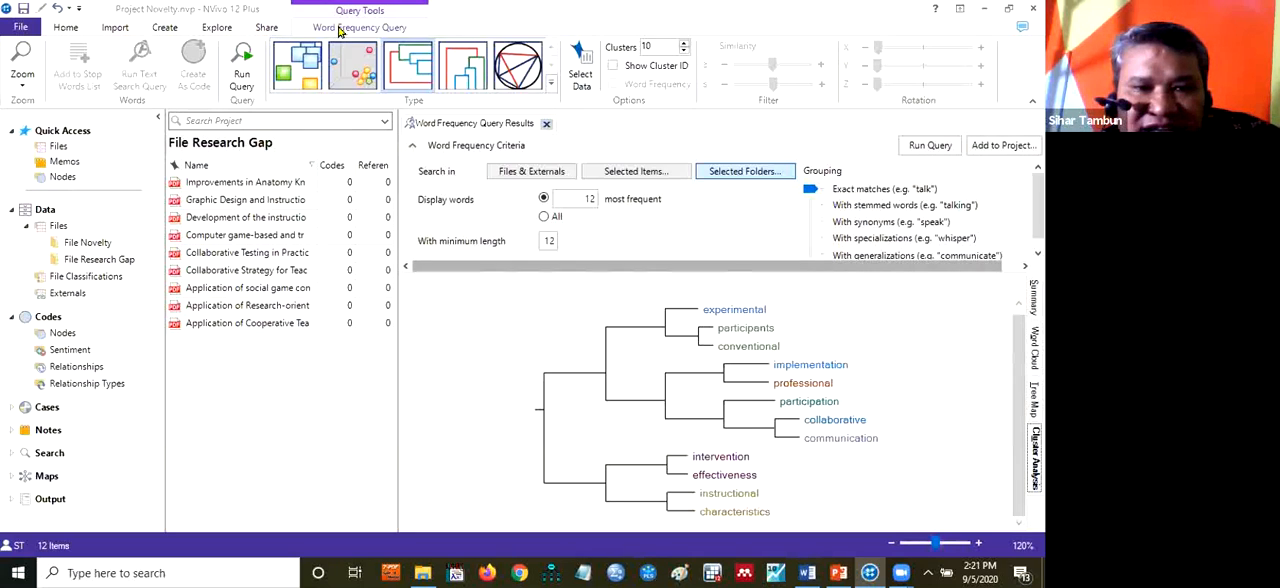
{"action": "left_click", "coordinate": [264, 29]}
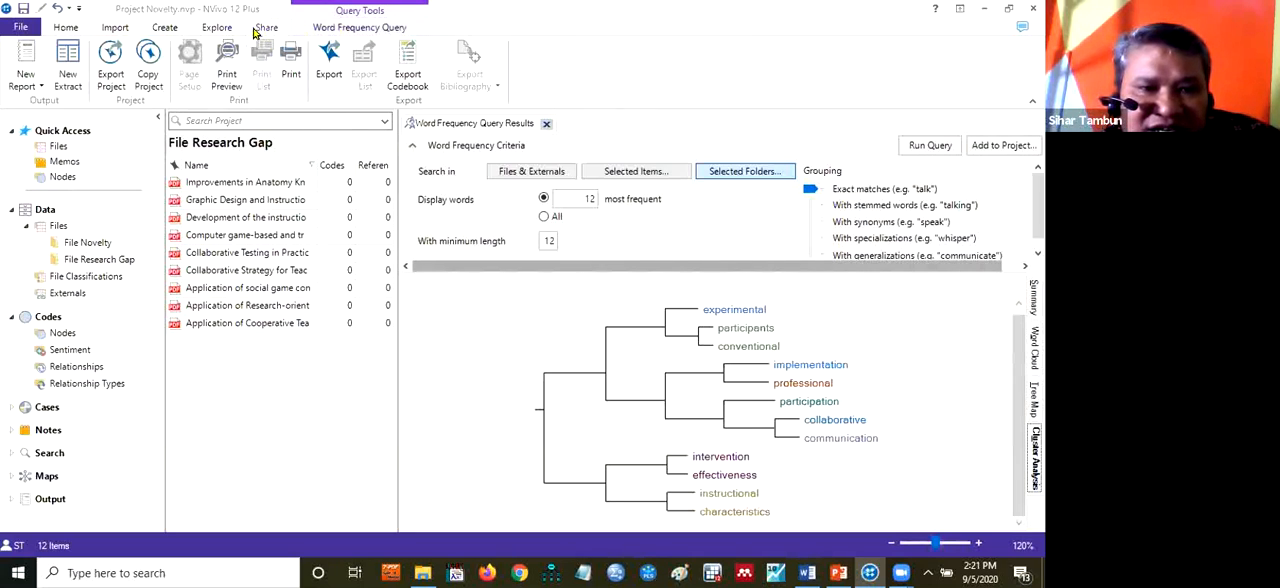
{"action": "left_click", "coordinate": [229, 32]}
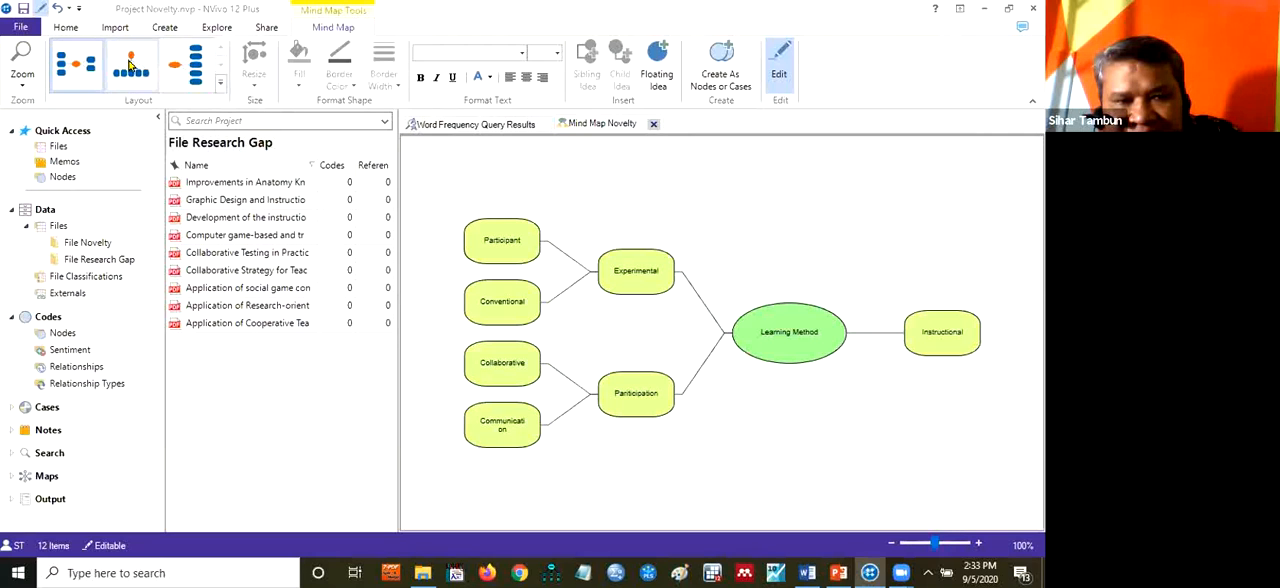
Compare the top-down and left-to-right layouts on Mind Map Novelty and apply the left-to-right one
{"action": "left_click", "coordinate": [127, 62]}
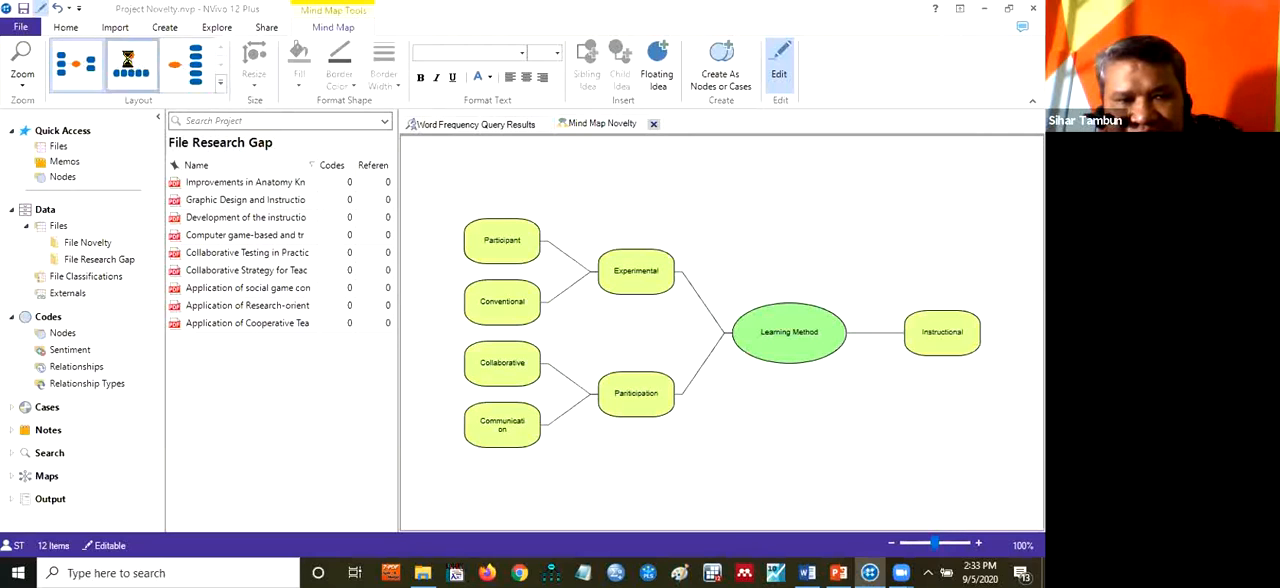
{"action": "left_click", "coordinate": [192, 65]}
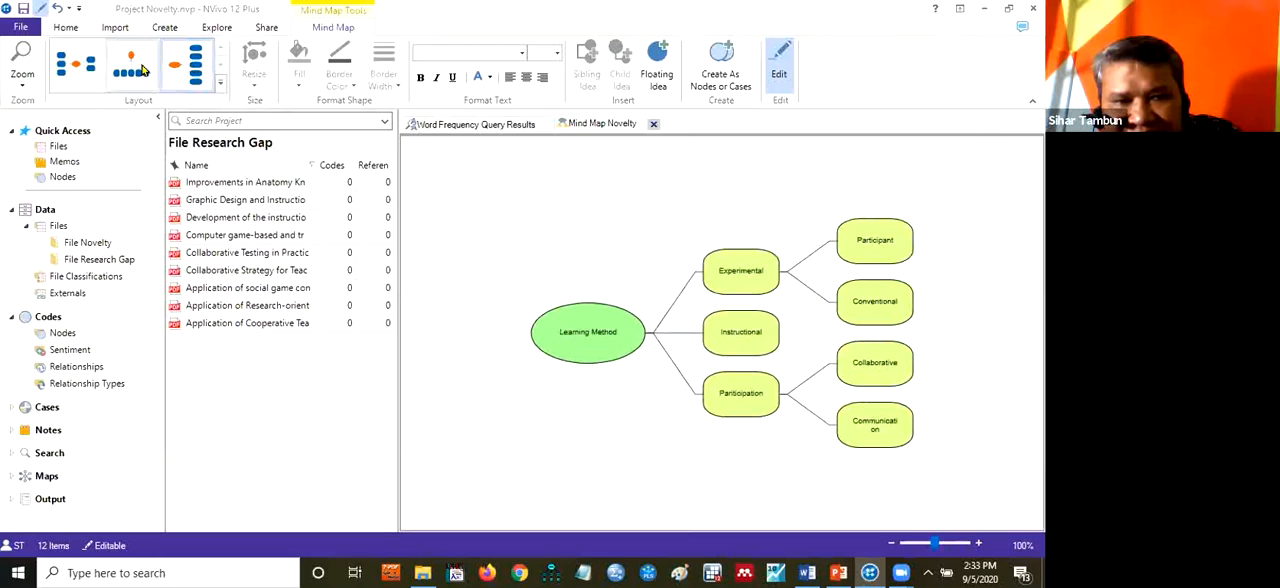
{"action": "left_click", "coordinate": [142, 68]}
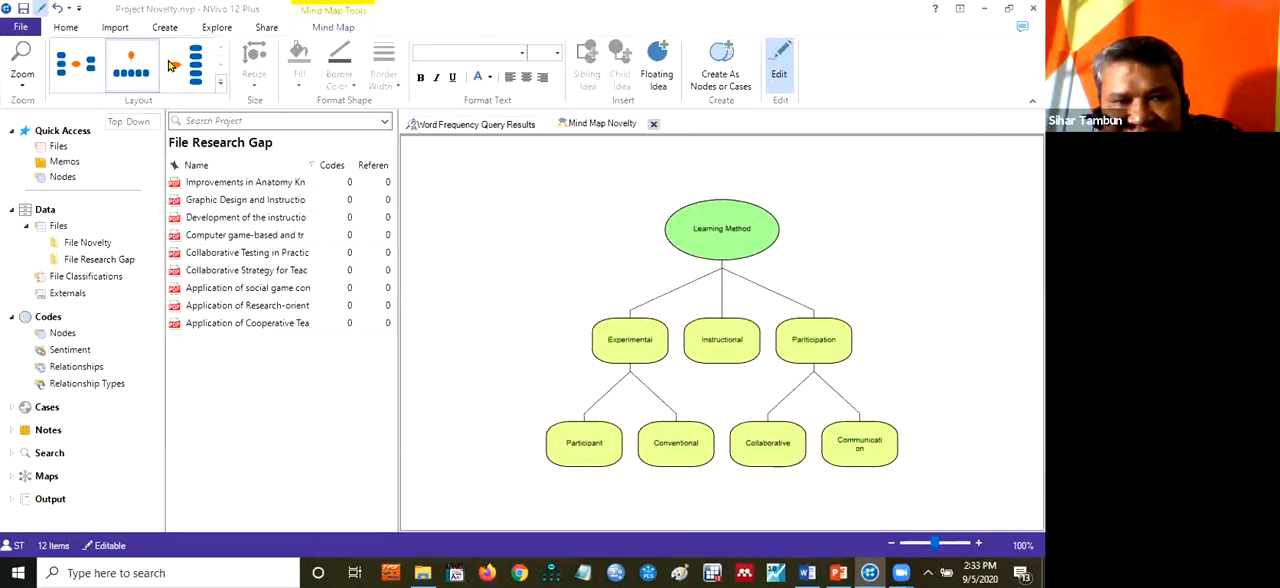
{"action": "left_click", "coordinate": [190, 65]}
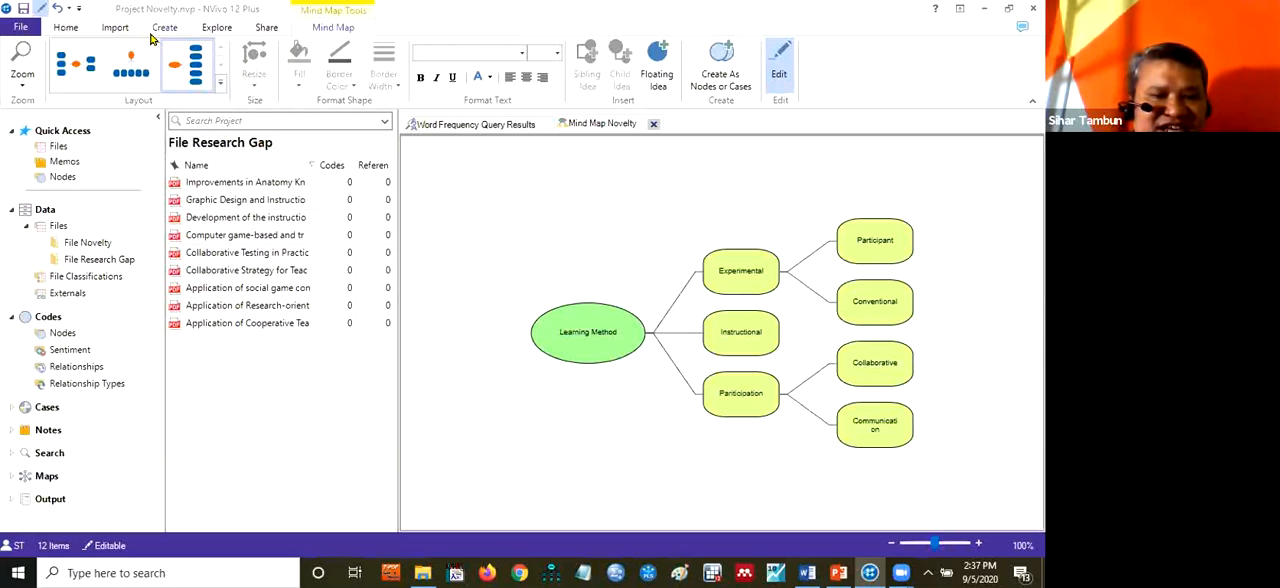
Show the project's nodes, and open the references for "collaborative" from the word frequency cluster analysis
{"action": "left_click", "coordinate": [58, 336]}
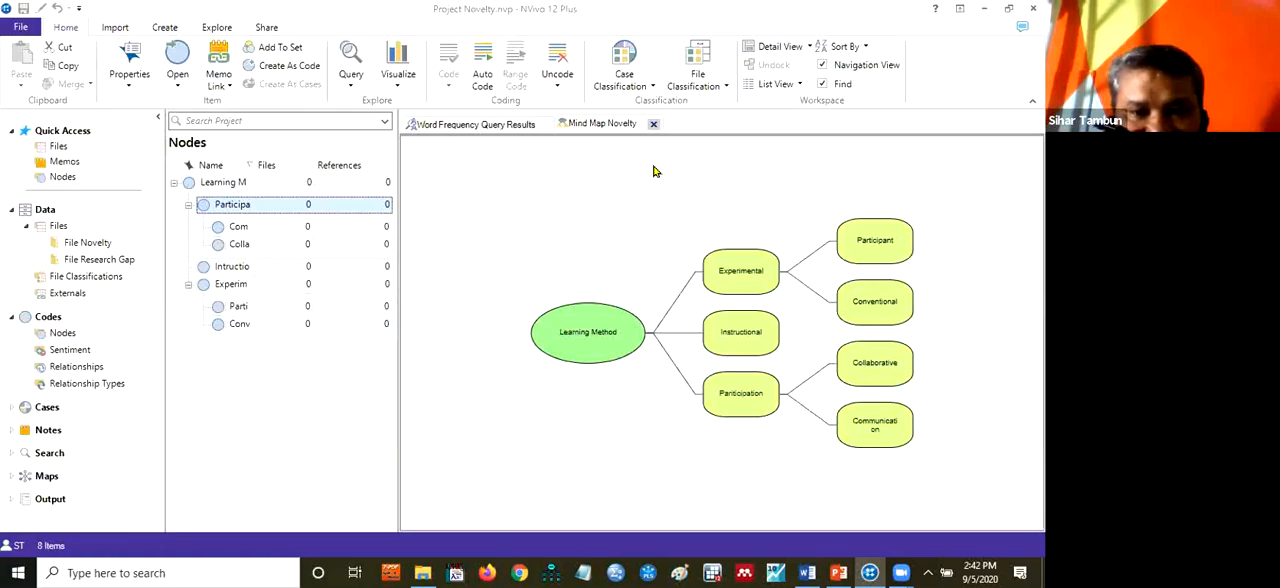
{"action": "left_click", "coordinate": [471, 127]}
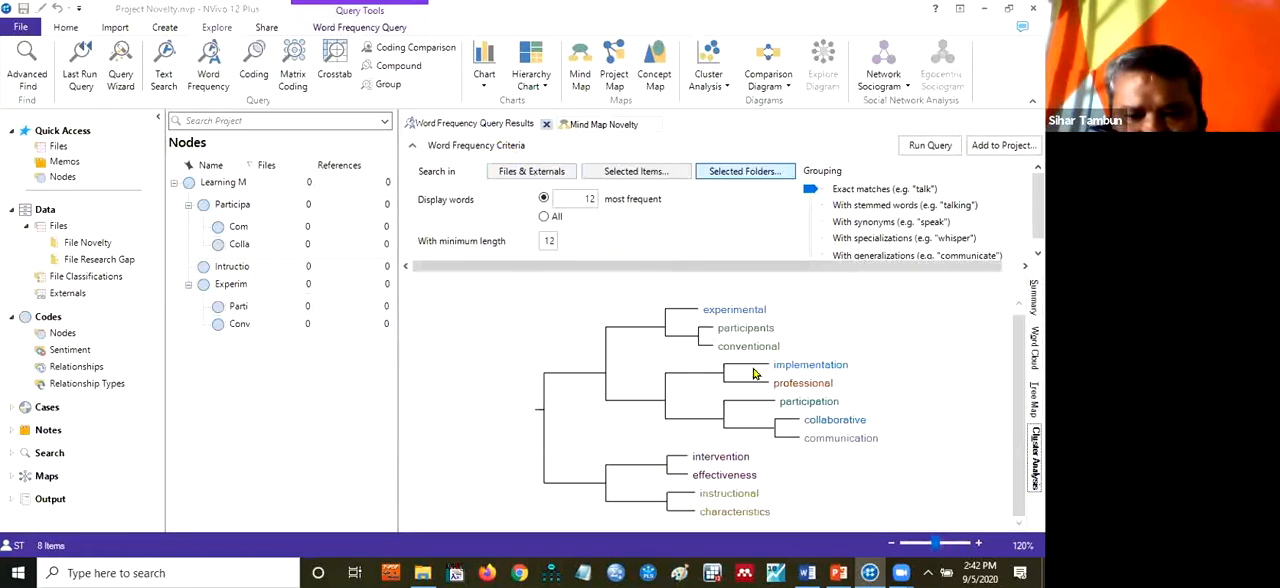
{"action": "left_click", "coordinate": [823, 423]}
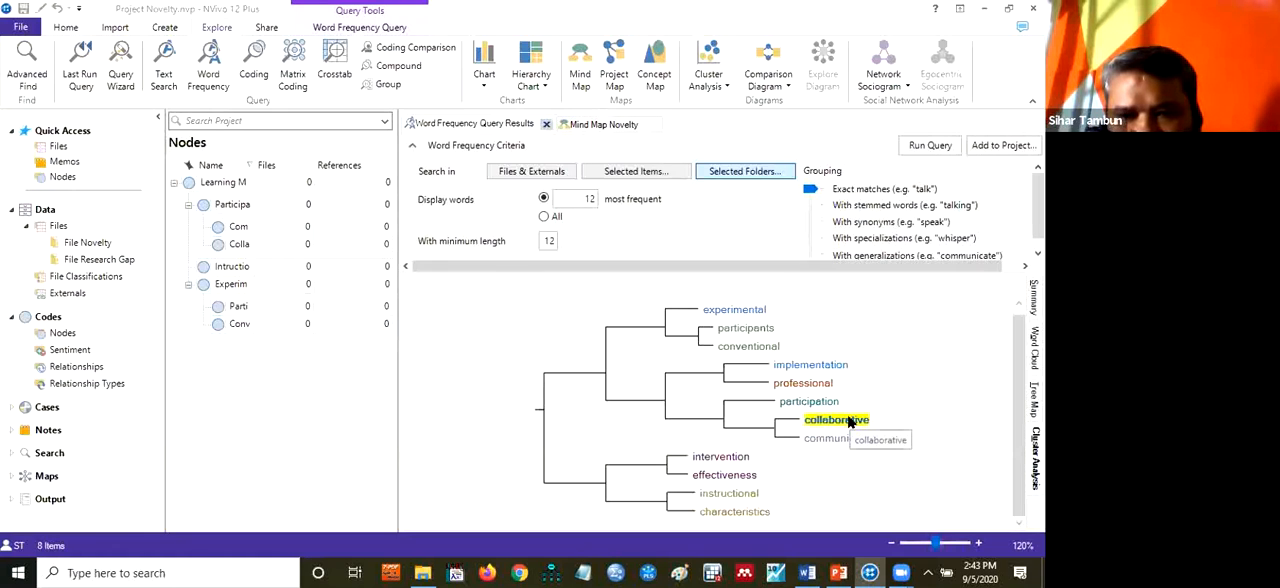
{"action": "double_click", "coordinate": [850, 422]}
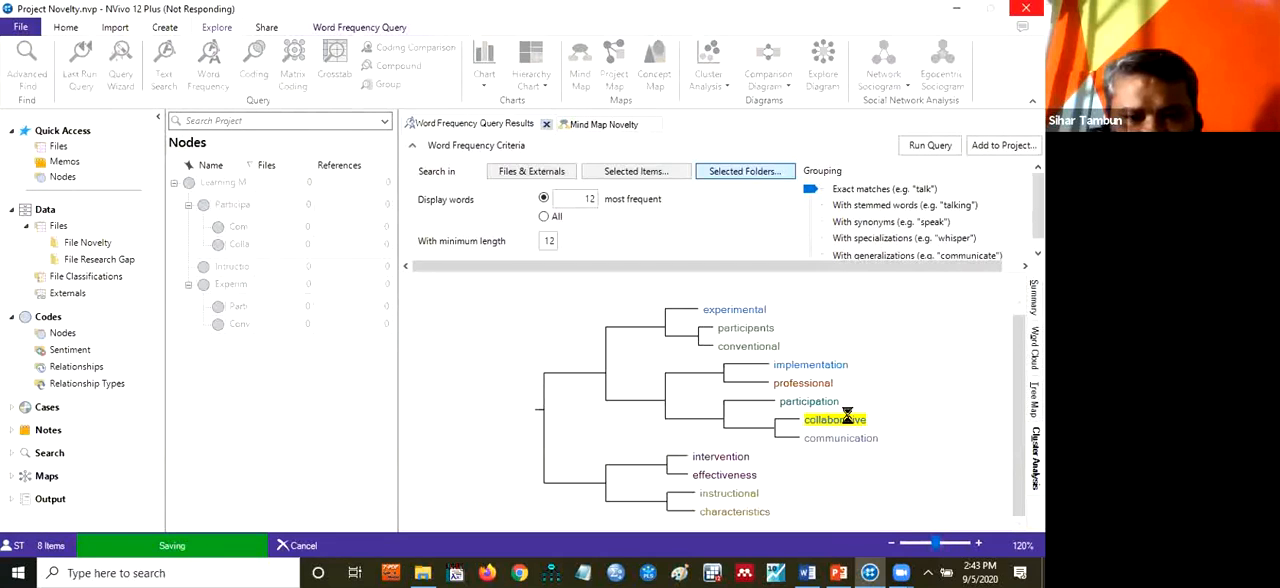
{"action": "double_click", "coordinate": [848, 420]}
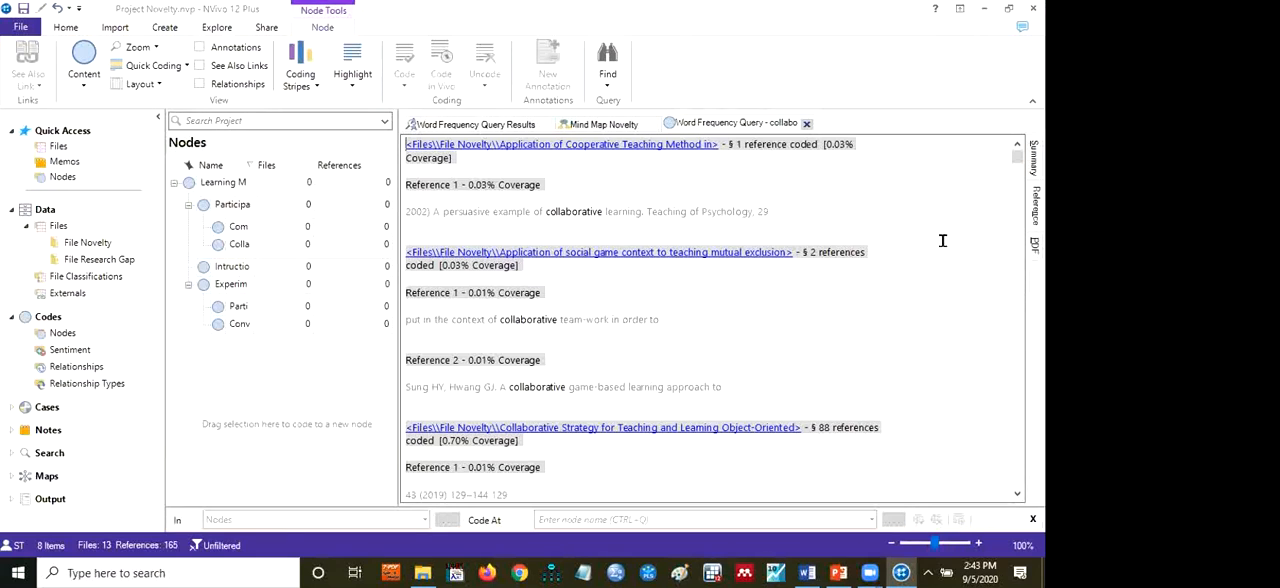
Review the per-file summary and reference excerpts for "collaborative", briefly viewing the Collaborative Strategy for Teaching article
{"action": "left_click", "coordinate": [1034, 168]}
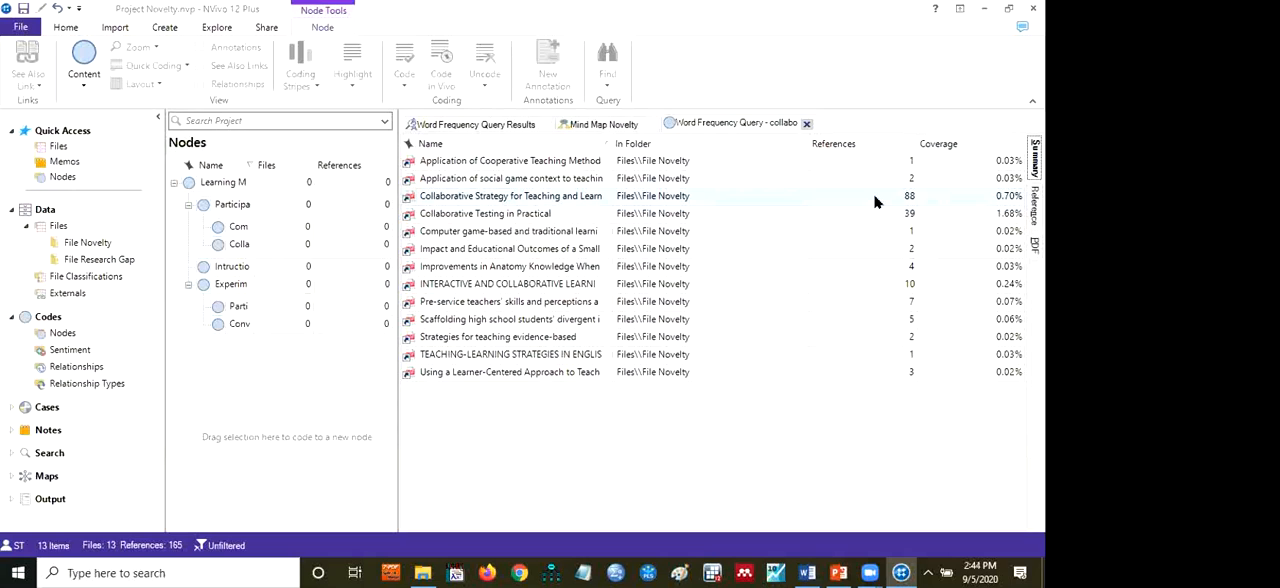
{"action": "left_click", "coordinate": [874, 197]}
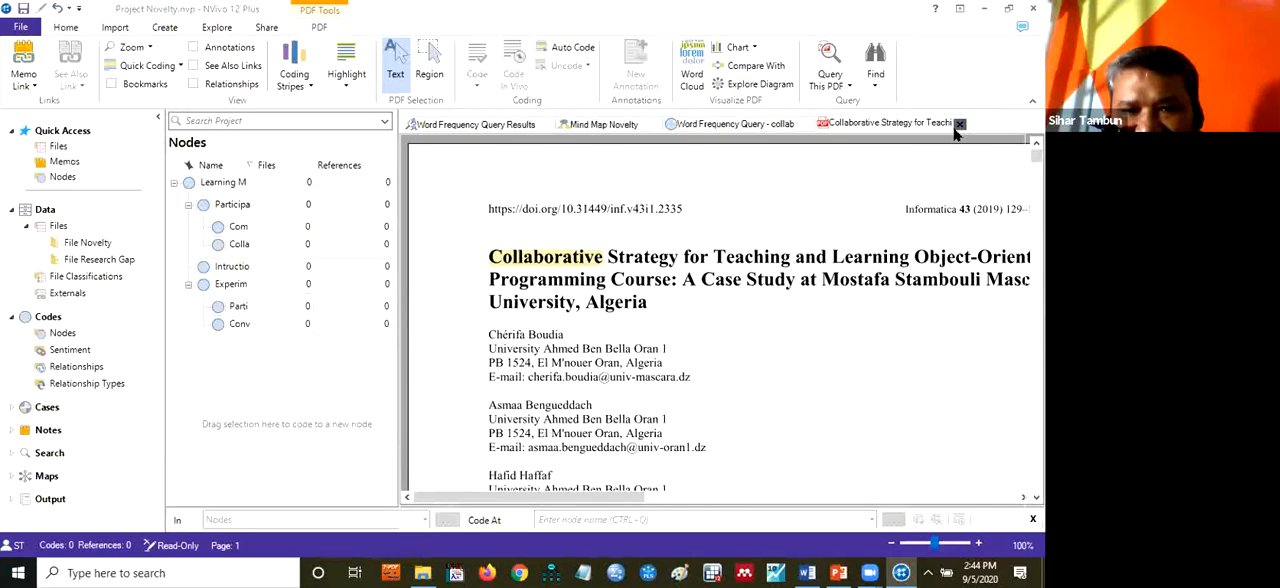
{"action": "left_click", "coordinate": [959, 124]}
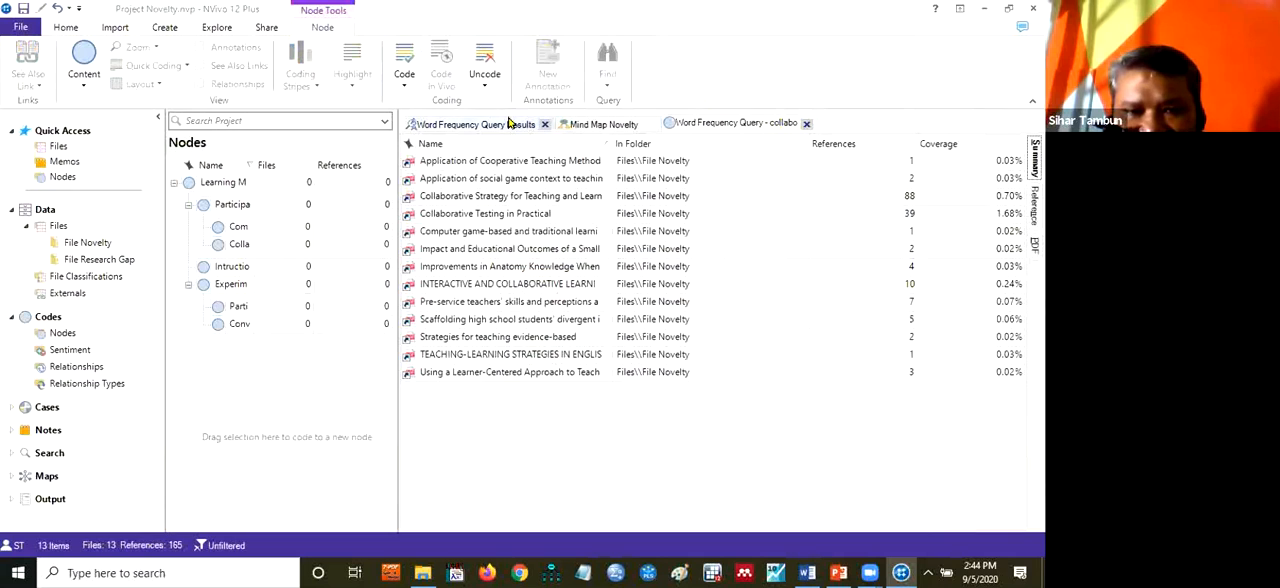
{"action": "left_click", "coordinate": [478, 124]}
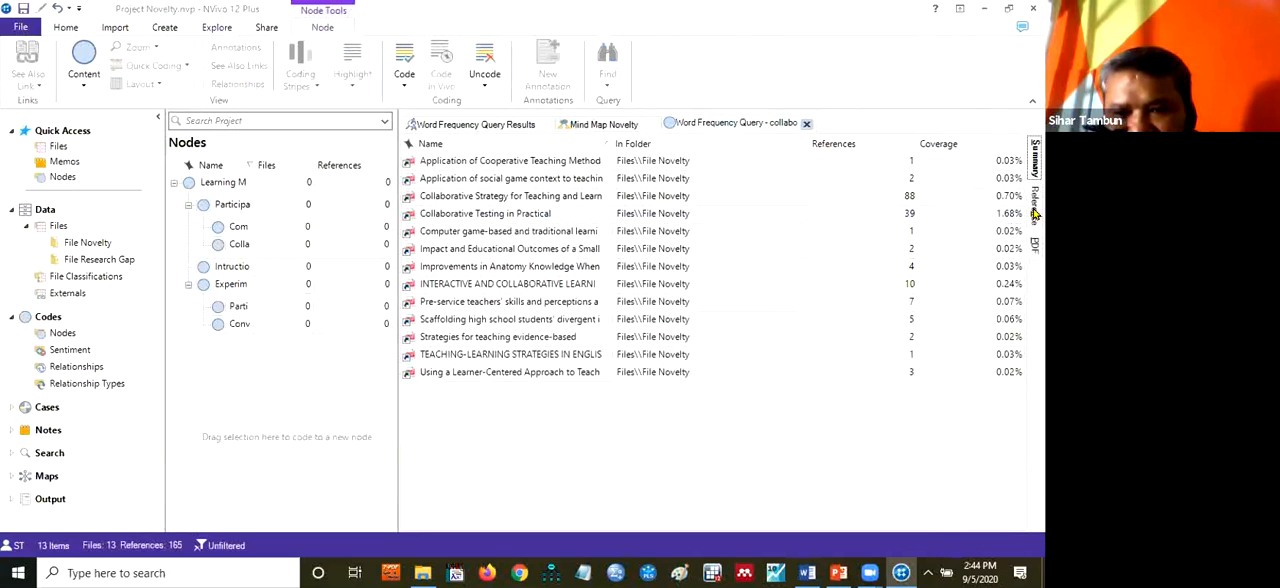
{"action": "left_click", "coordinate": [1035, 210]}
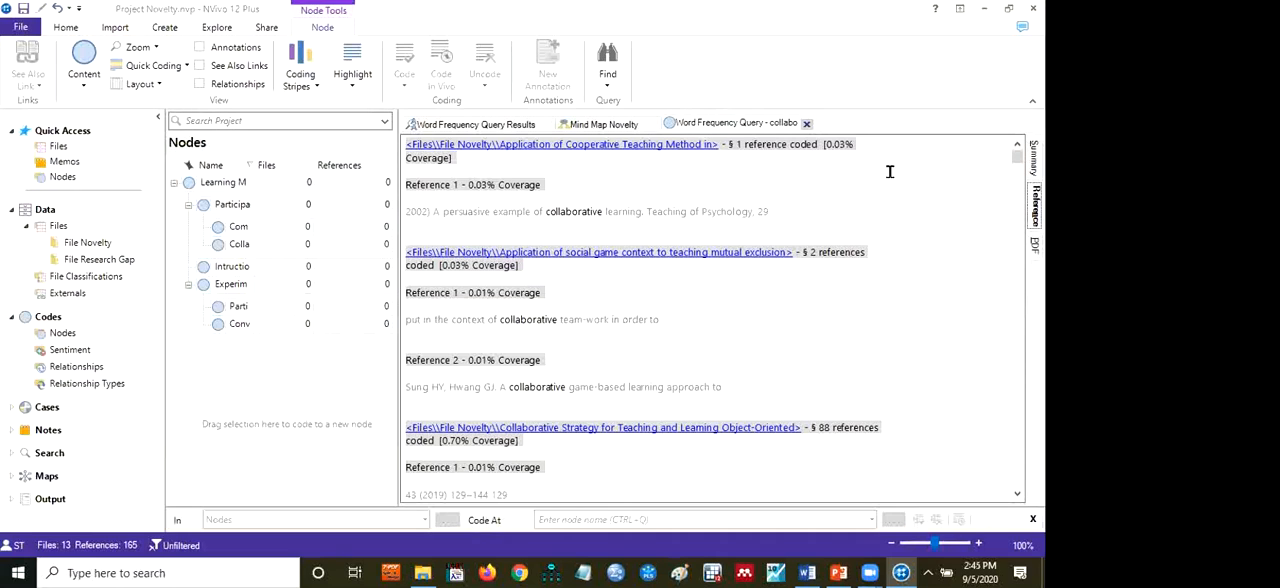
{"action": "left_click", "coordinate": [1034, 160]}
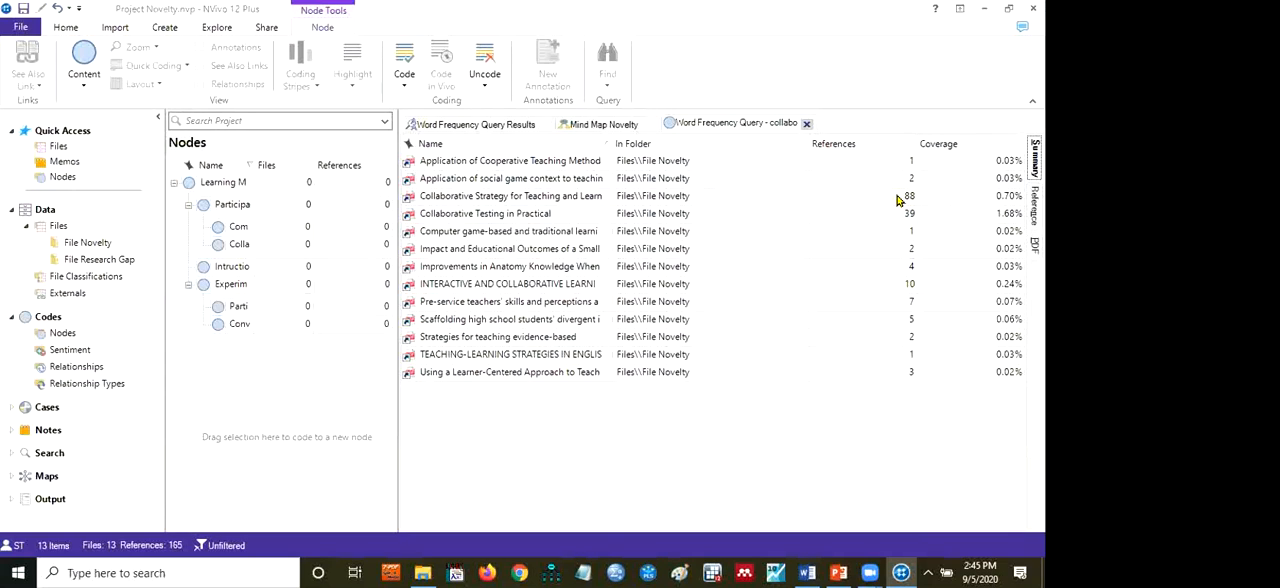
Open the "Collaborative Strategy for Teaching and Learning Object-Oriented" article and go to section 2.2, Collaborative learning
{"action": "left_click", "coordinate": [788, 197]}
{"action": "double_click", "coordinate": [788, 197]}
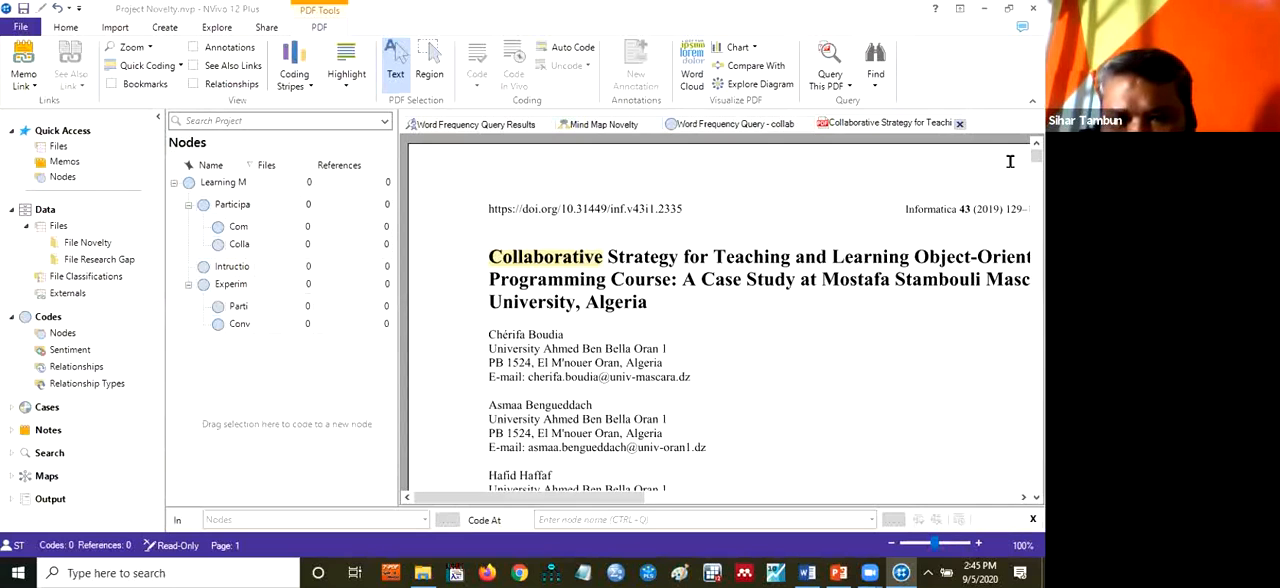
{"action": "scroll", "coordinate": [1034, 253], "scroll_direction": "down", "scroll_amount": 3}
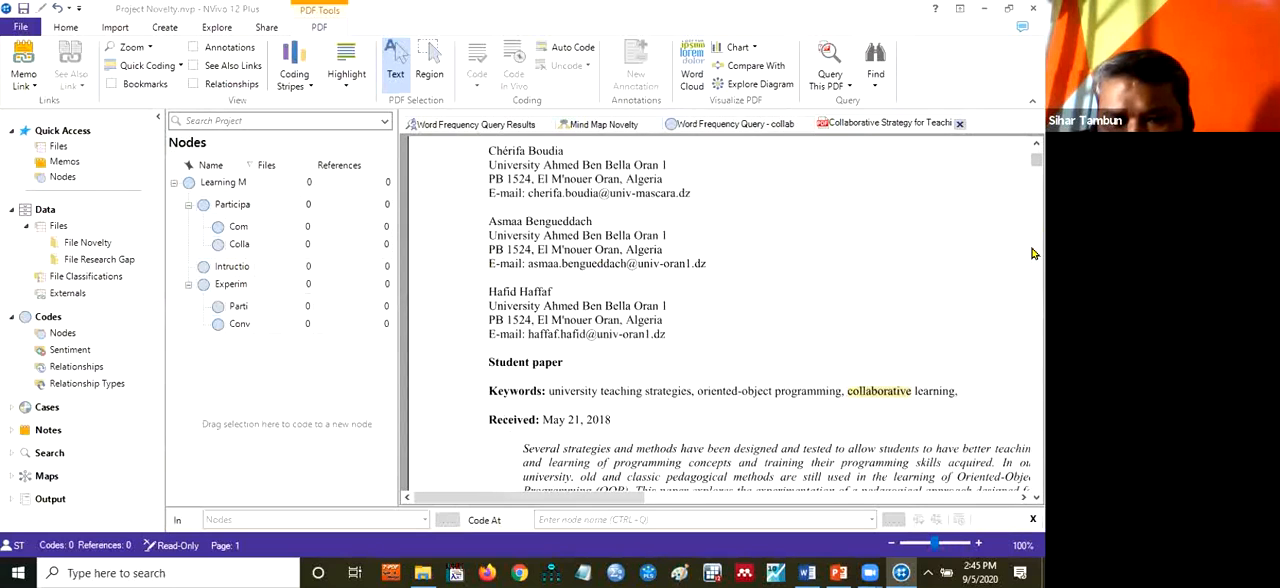
{"action": "scroll", "coordinate": [1034, 253], "scroll_direction": "down", "scroll_amount": 3}
{"action": "scroll", "coordinate": [1034, 253], "scroll_direction": "down", "scroll_amount": 7}
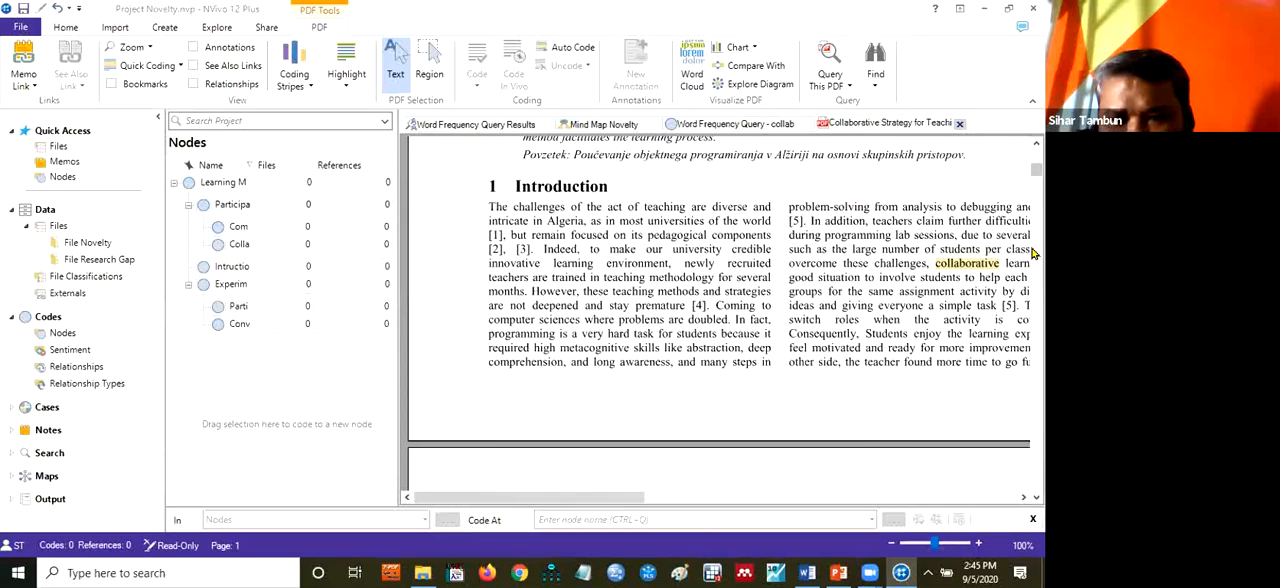
{"action": "scroll", "coordinate": [1034, 253], "scroll_direction": "down", "scroll_amount": 5}
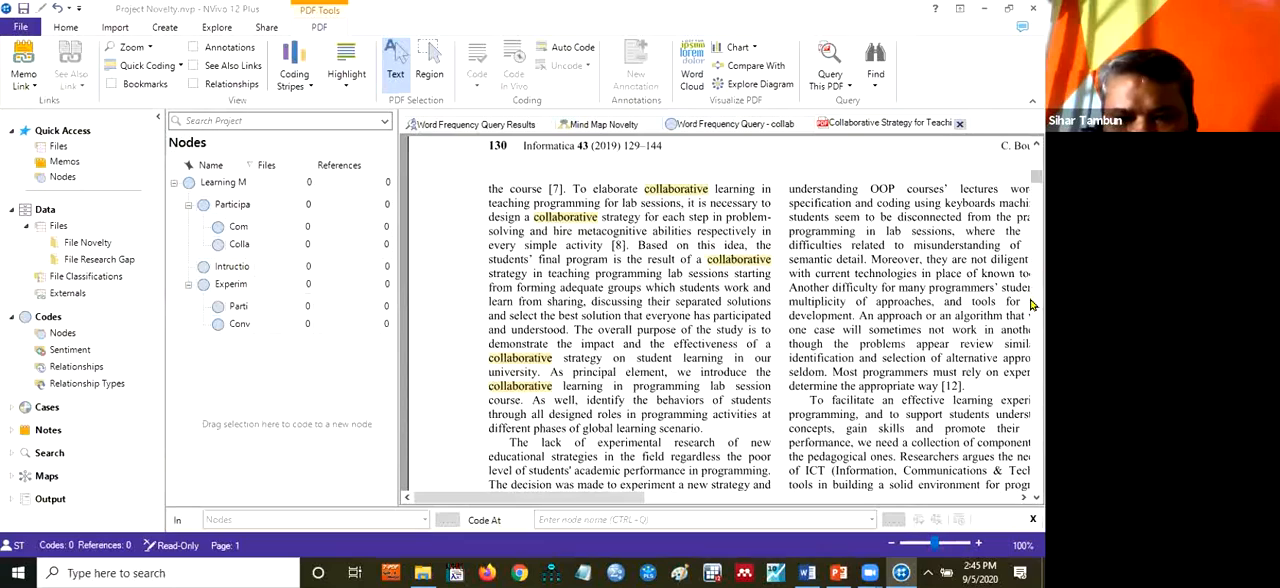
{"action": "scroll", "coordinate": [1032, 304], "scroll_direction": "down", "scroll_amount": 6}
{"action": "scroll", "coordinate": [1032, 304], "scroll_direction": "down", "scroll_amount": 8}
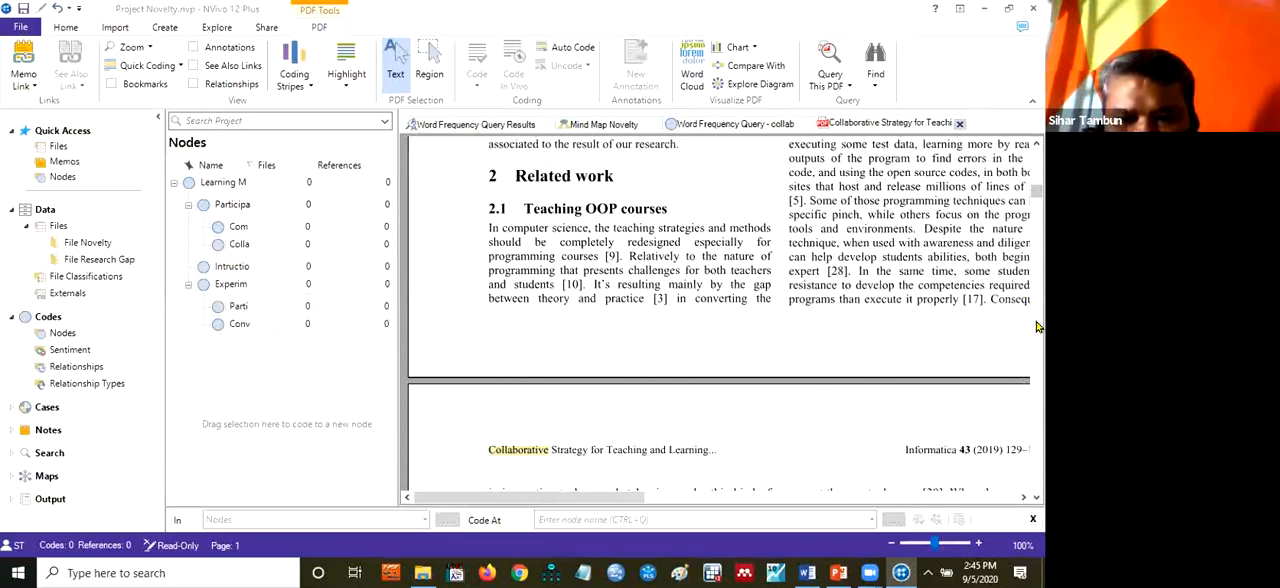
{"action": "scroll", "coordinate": [1038, 327], "scroll_direction": "down", "scroll_amount": 8}
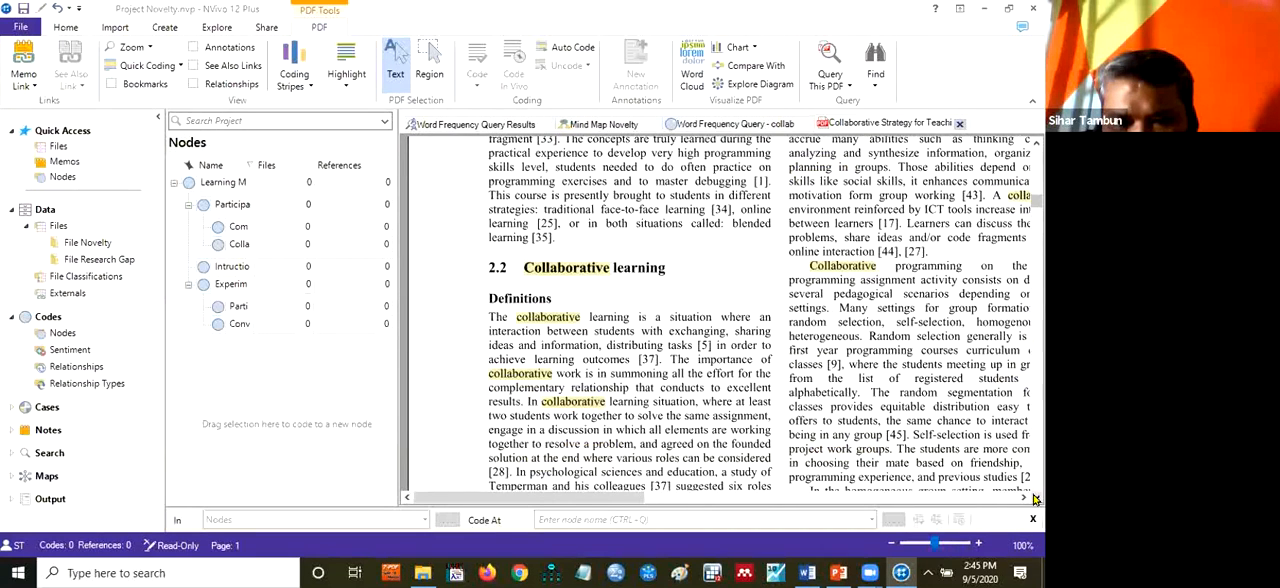
{"action": "scroll", "coordinate": [1035, 499], "scroll_direction": "down", "scroll_amount": 4}
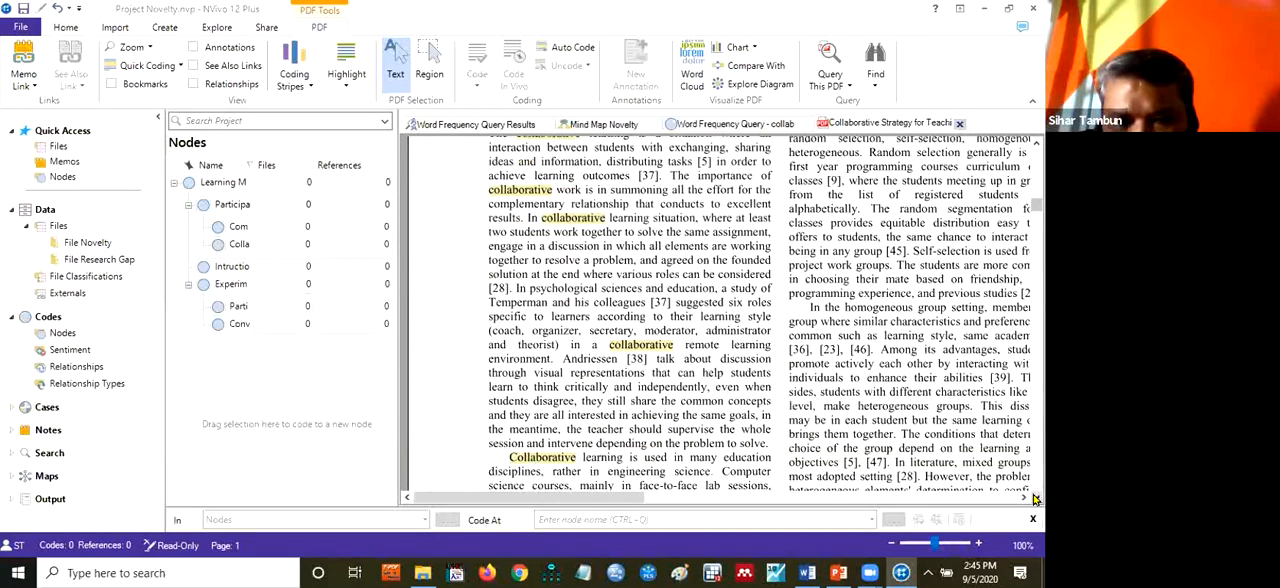
{"action": "left_click", "coordinate": [1035, 147]}
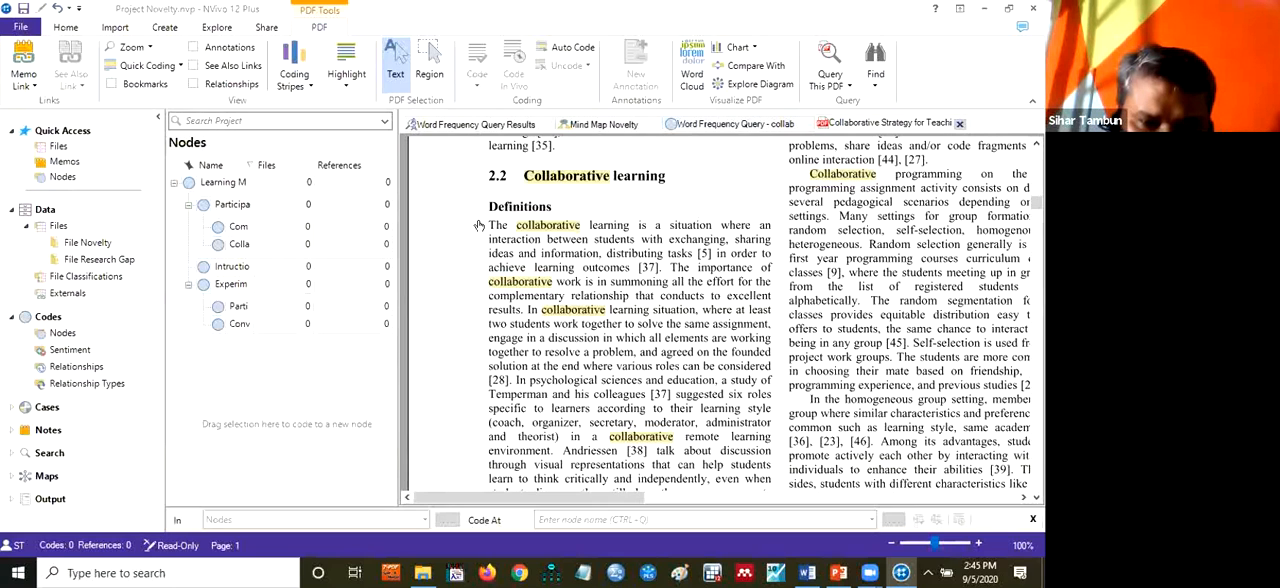
Code the Definitions passage from "The collaborative learning is a situation" through "remote learning environment" at the Collaborative node under Learning Method, Participation
{"action": "left_click_drag", "start_coordinate": [489, 225], "coordinate": [555, 450]}
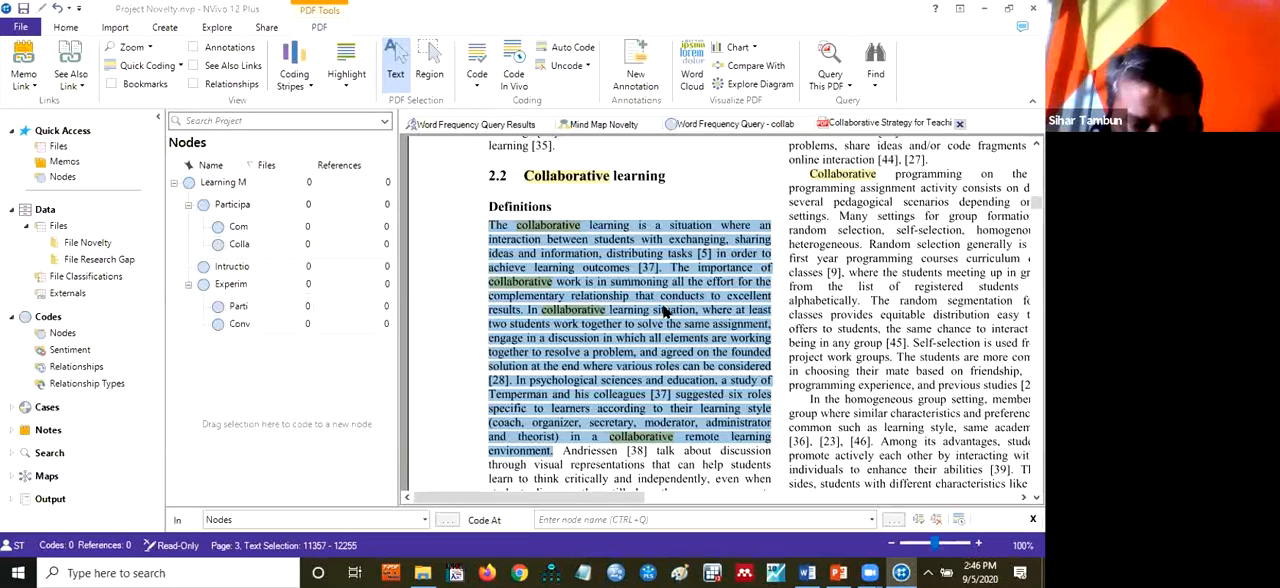
{"action": "right_click", "coordinate": [665, 312]}
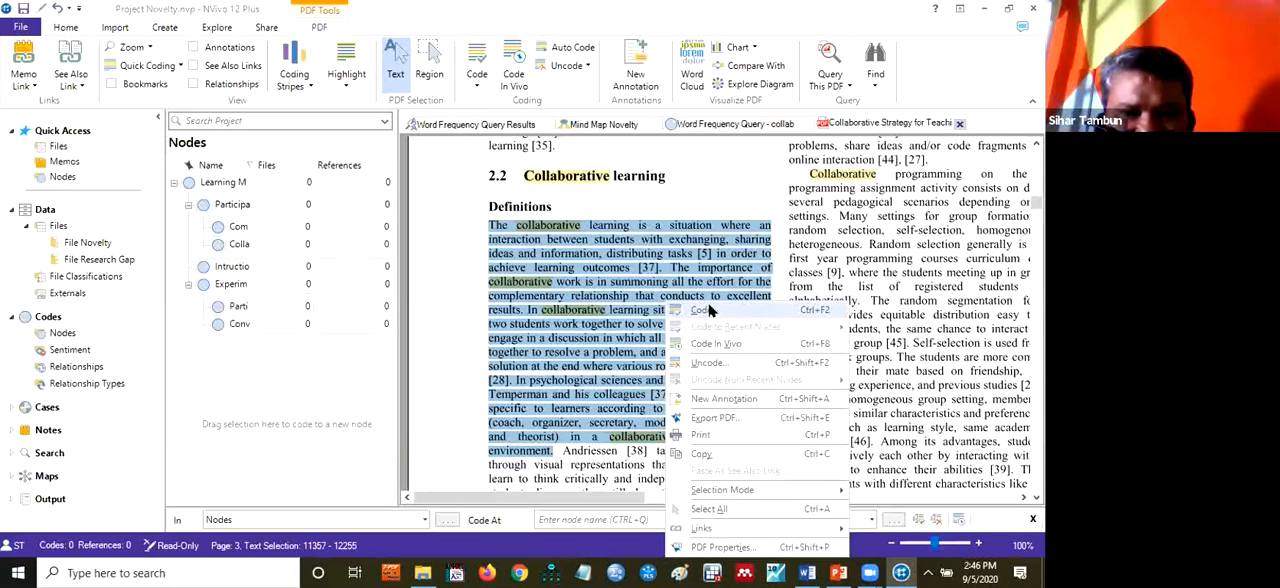
{"action": "left_click", "coordinate": [709, 310]}
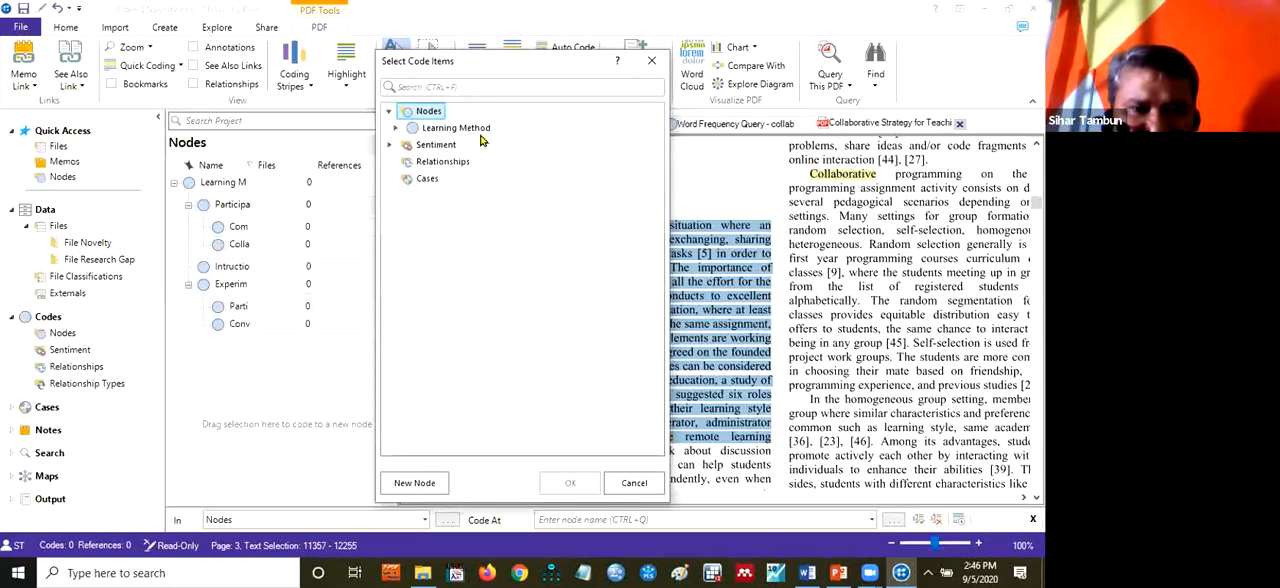
{"action": "double_click", "coordinate": [479, 129]}
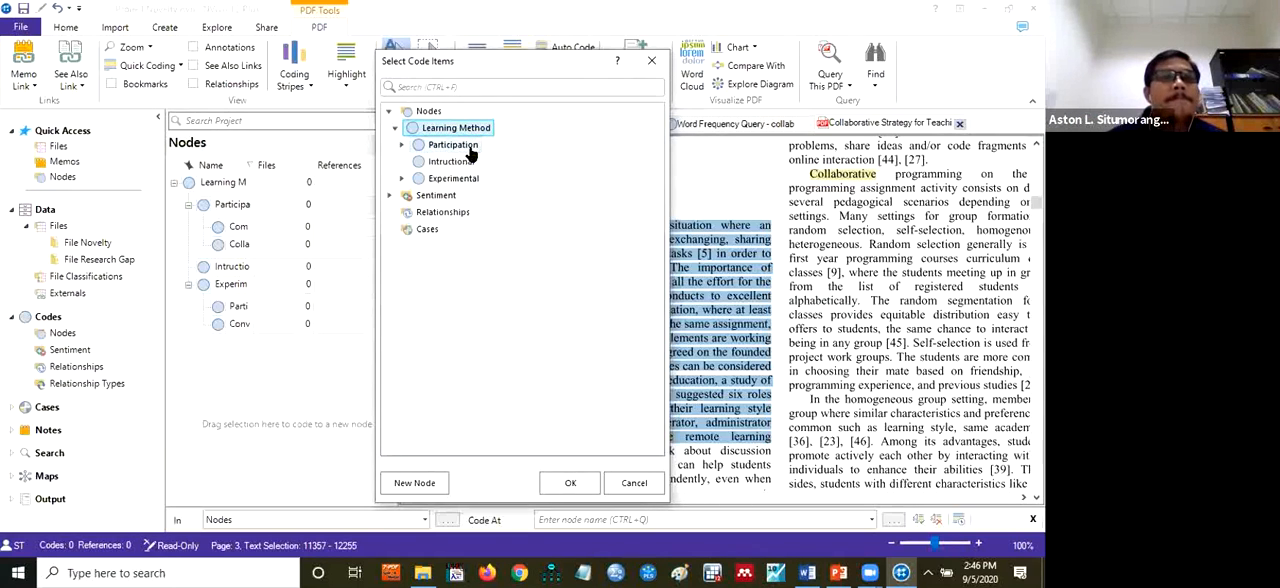
{"action": "double_click", "coordinate": [452, 145]}
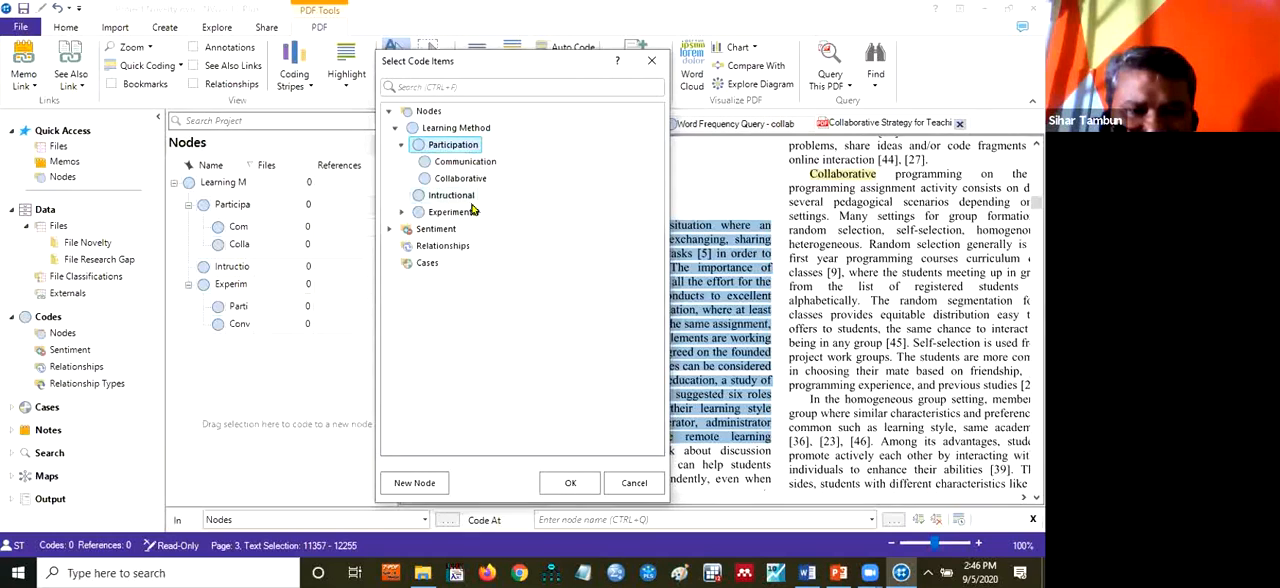
{"action": "double_click", "coordinate": [466, 213]}
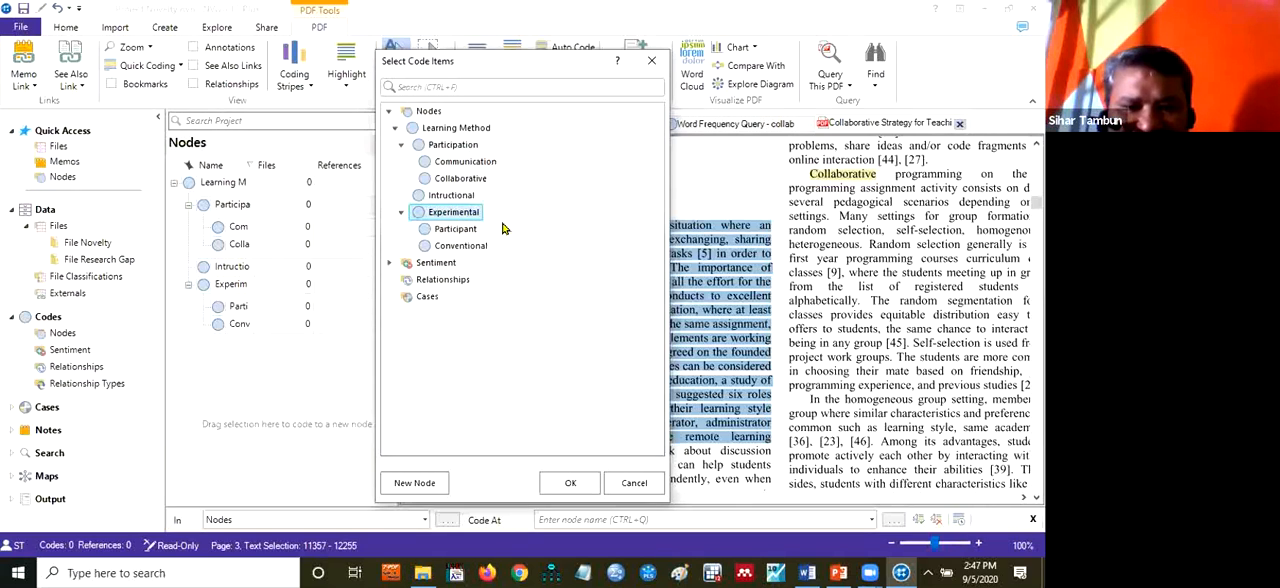
{"action": "left_click", "coordinate": [468, 179]}
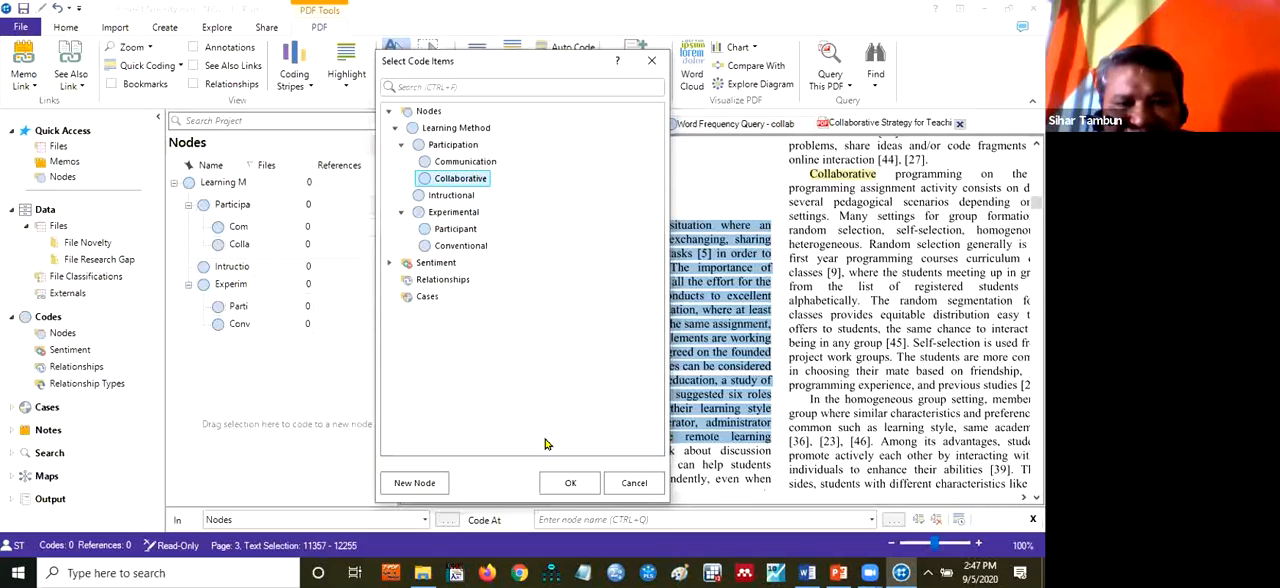
{"action": "left_click", "coordinate": [495, 182]}
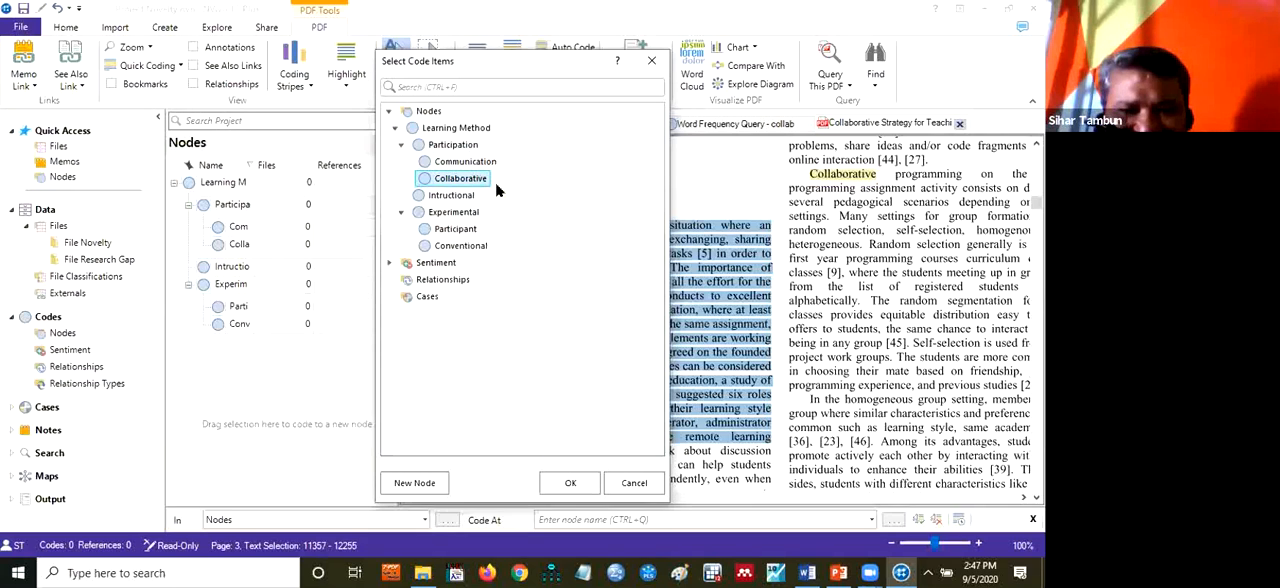
{"action": "left_click", "coordinate": [569, 484]}
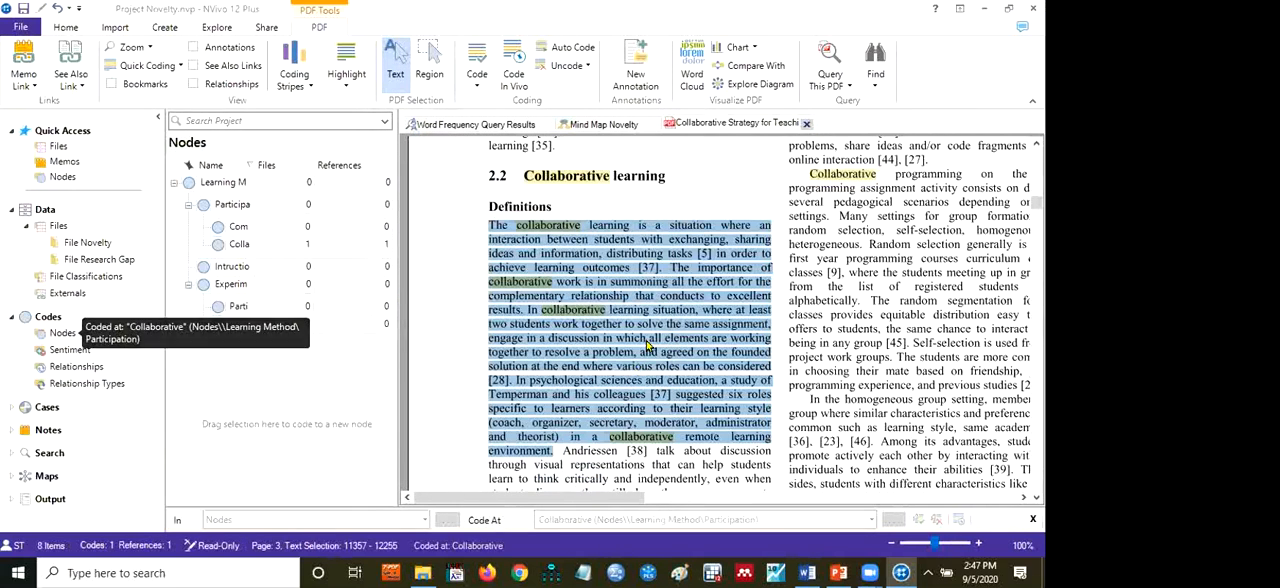
Code the section 2.2 passage from "Collaborative programming on the" through "being in any group [45]" at the Collaborative node, and close the article
{"action": "left_click", "coordinate": [805, 177]}
{"action": "left_click_drag", "start_coordinate": [805, 175], "coordinate": [906, 344]}
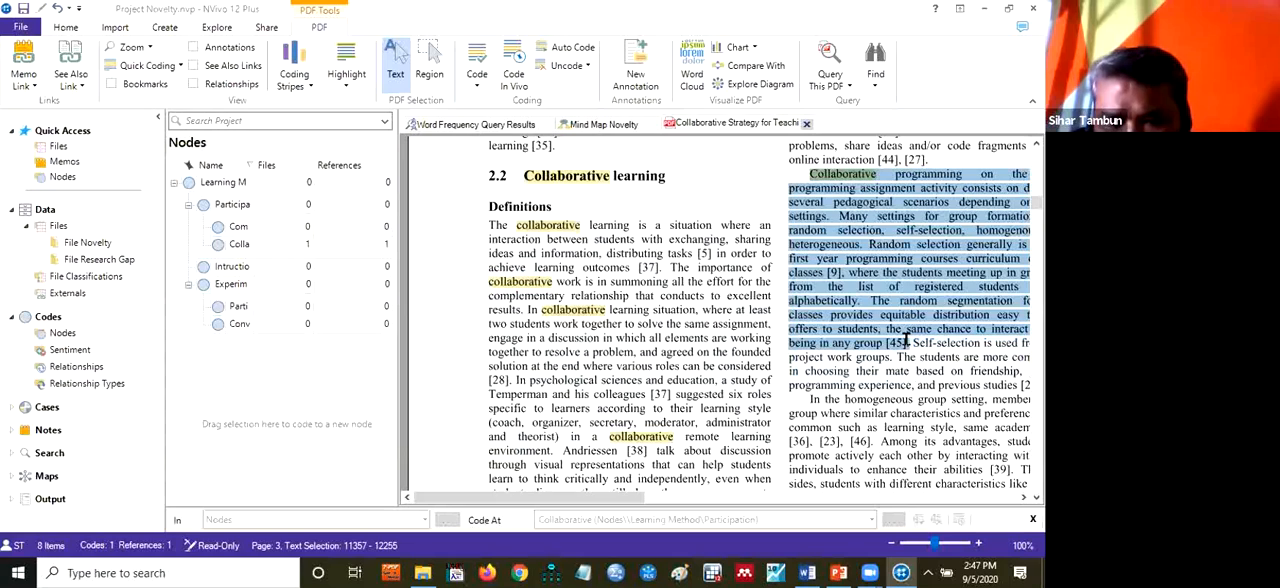
{"action": "right_click", "coordinate": [828, 268]}
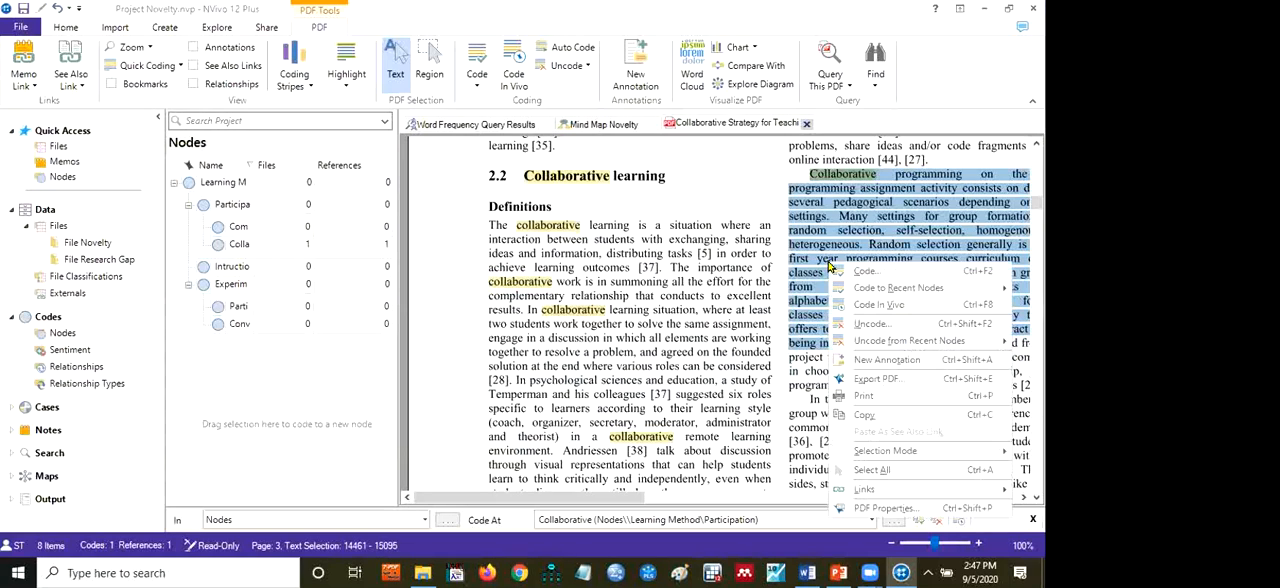
{"action": "left_click", "coordinate": [858, 273]}
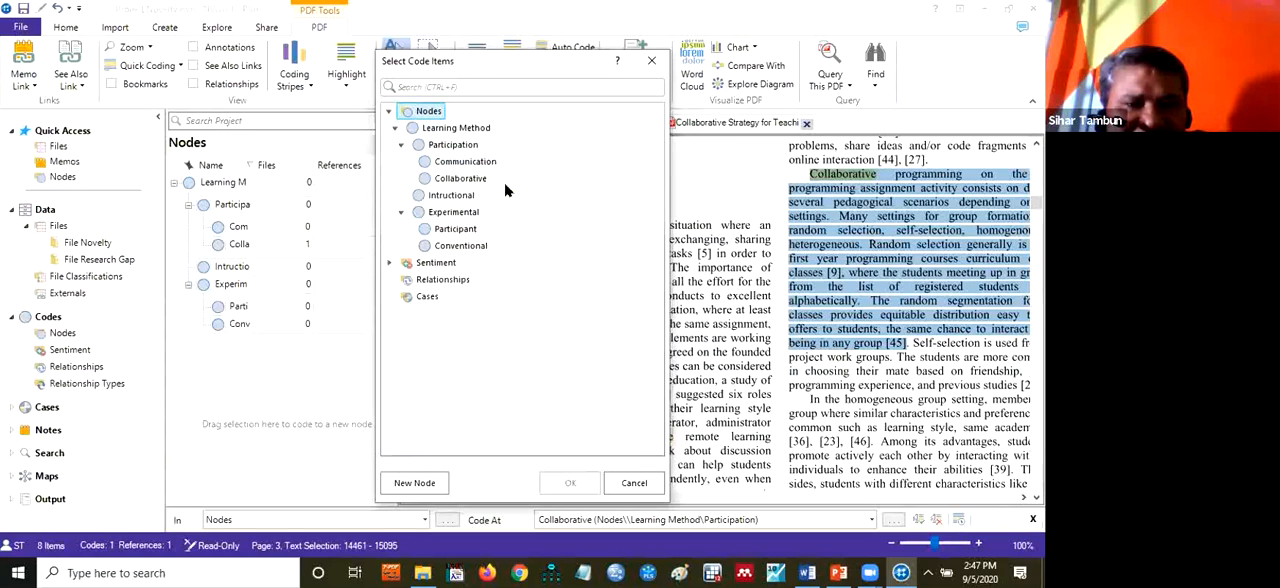
{"action": "left_click", "coordinate": [467, 183]}
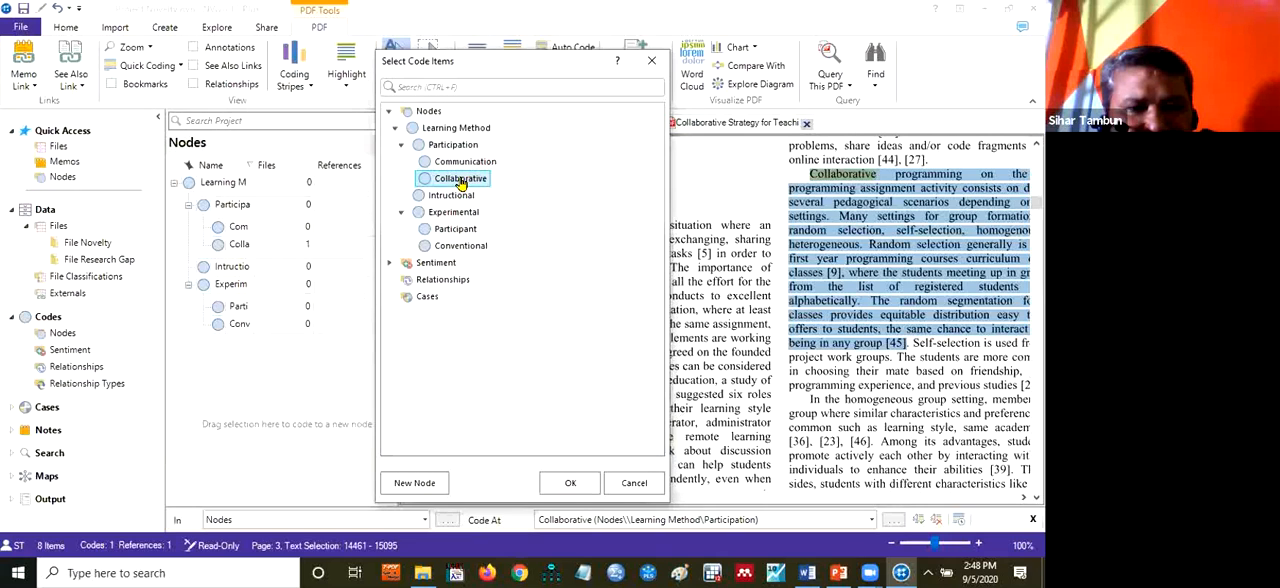
{"action": "left_click", "coordinate": [566, 482]}
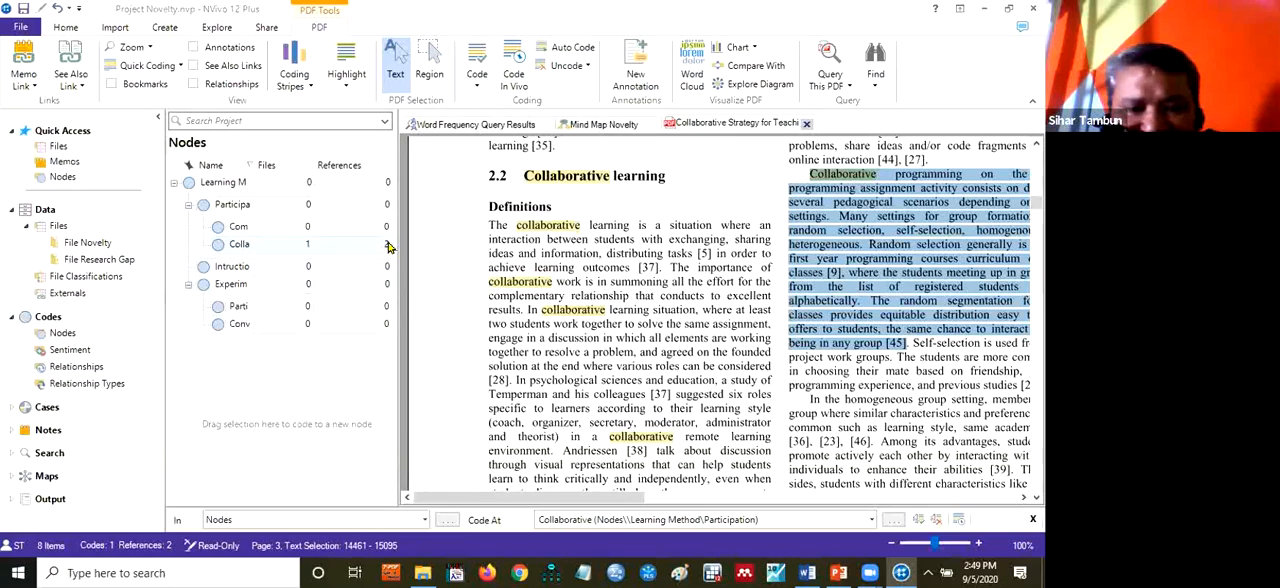
{"action": "left_click", "coordinate": [805, 124]}
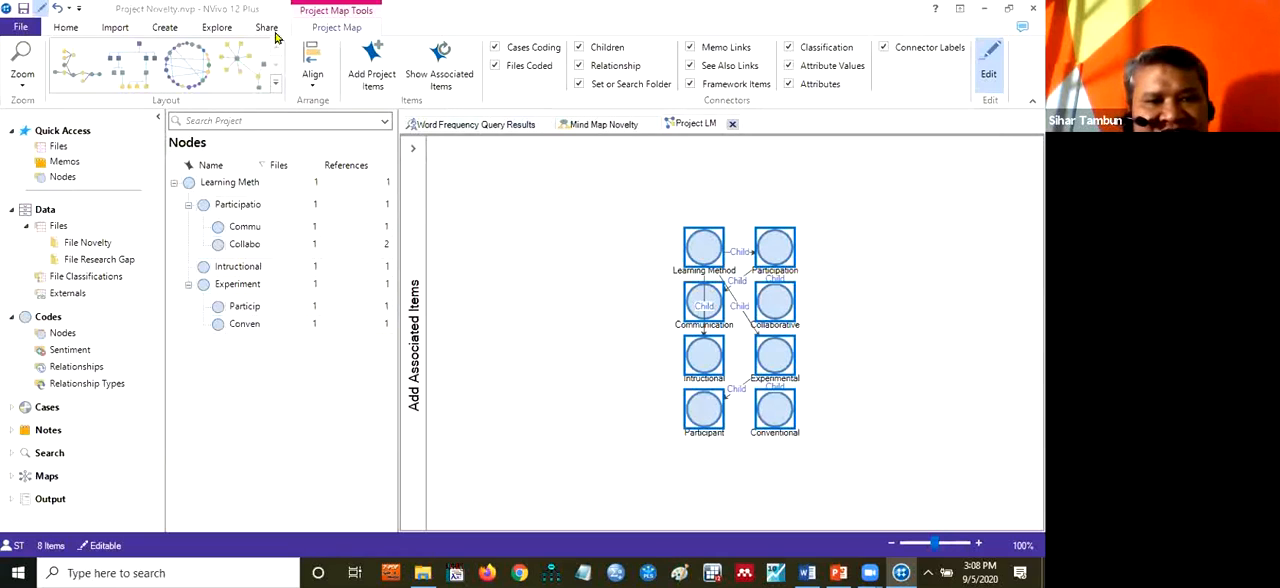
Try the available layouts on the Project LM map, including Directed and Circular, and arrange it in the Hierarchical layout
{"action": "left_click", "coordinate": [131, 61]}
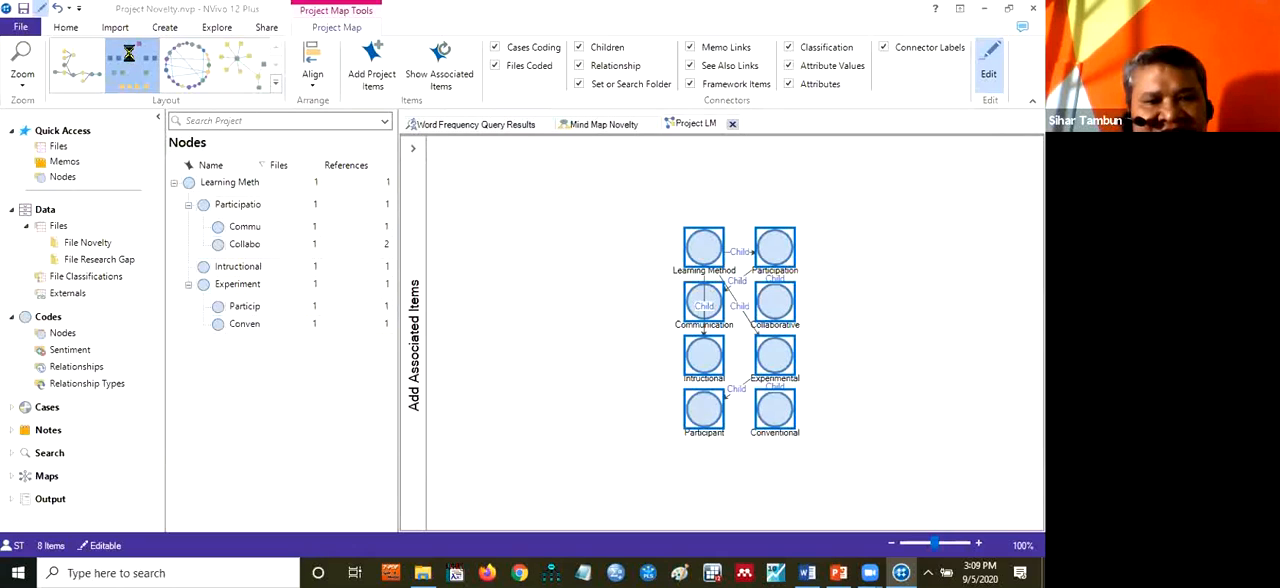
{"action": "left_click", "coordinate": [84, 67]}
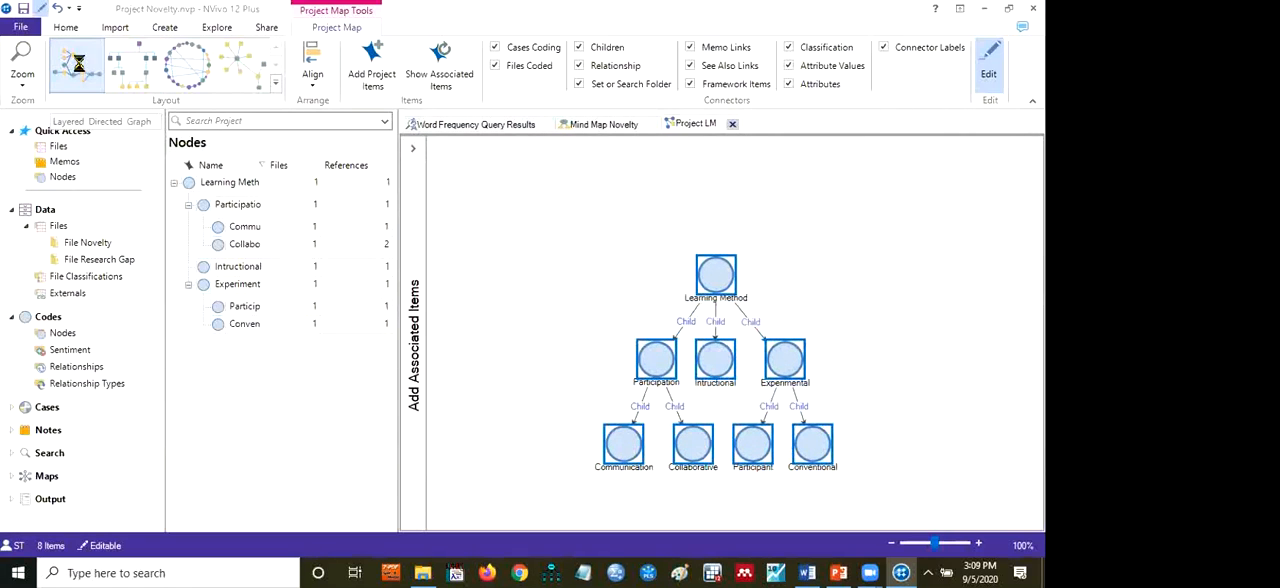
{"action": "left_click", "coordinate": [236, 59]}
{"action": "left_click", "coordinate": [172, 64]}
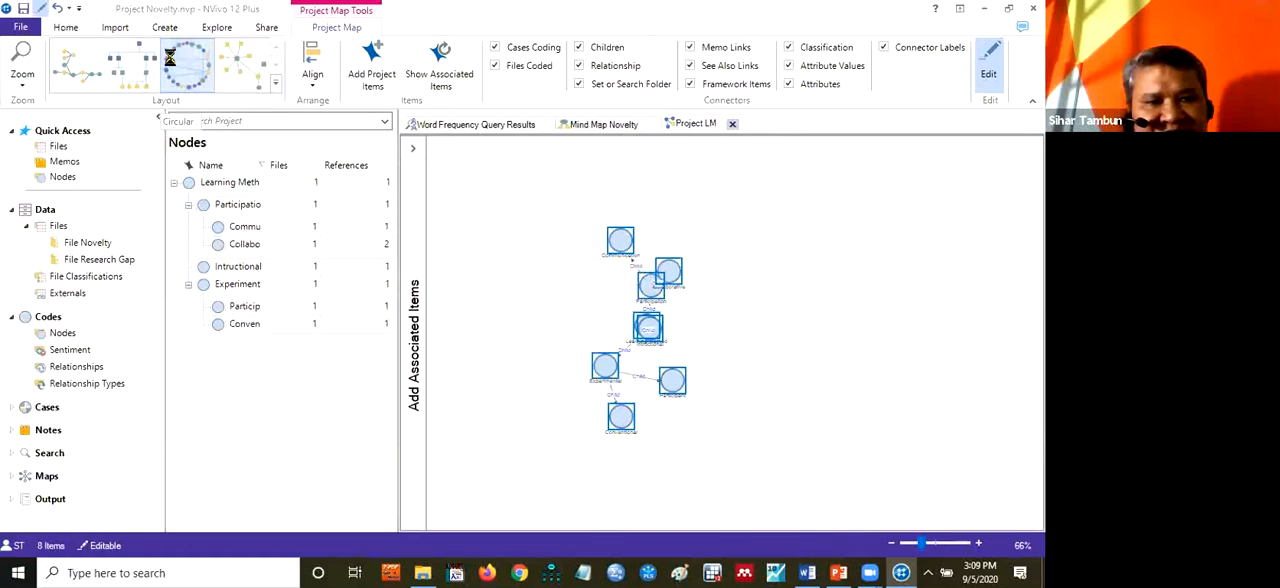
{"action": "left_click", "coordinate": [128, 64]}
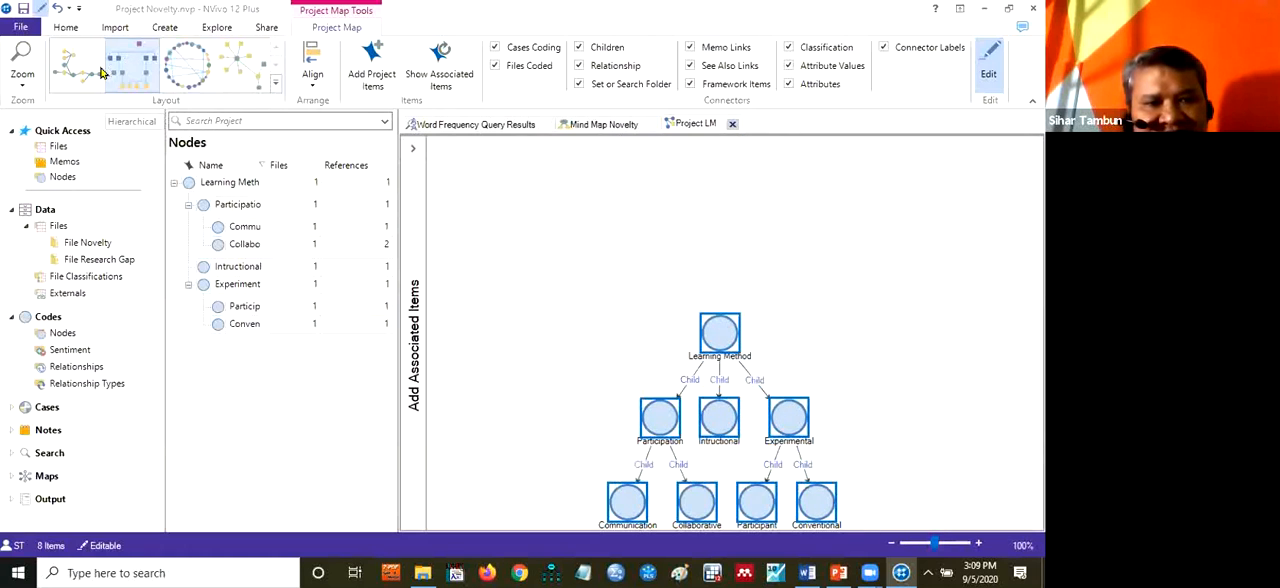
{"action": "left_click", "coordinate": [83, 71]}
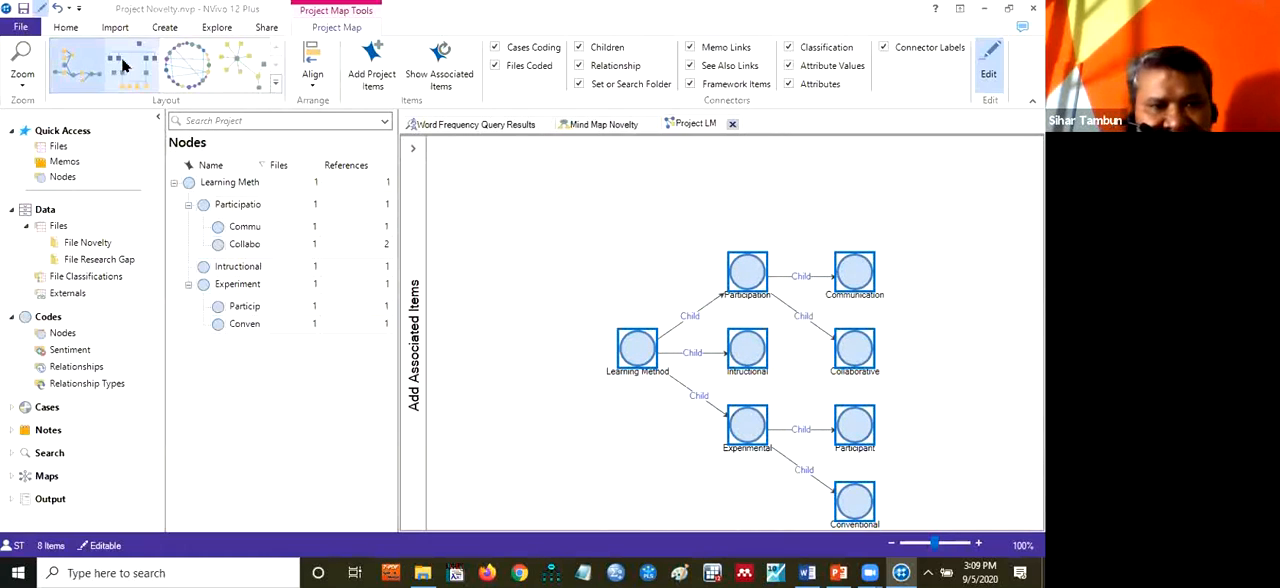
{"action": "left_click", "coordinate": [122, 64]}
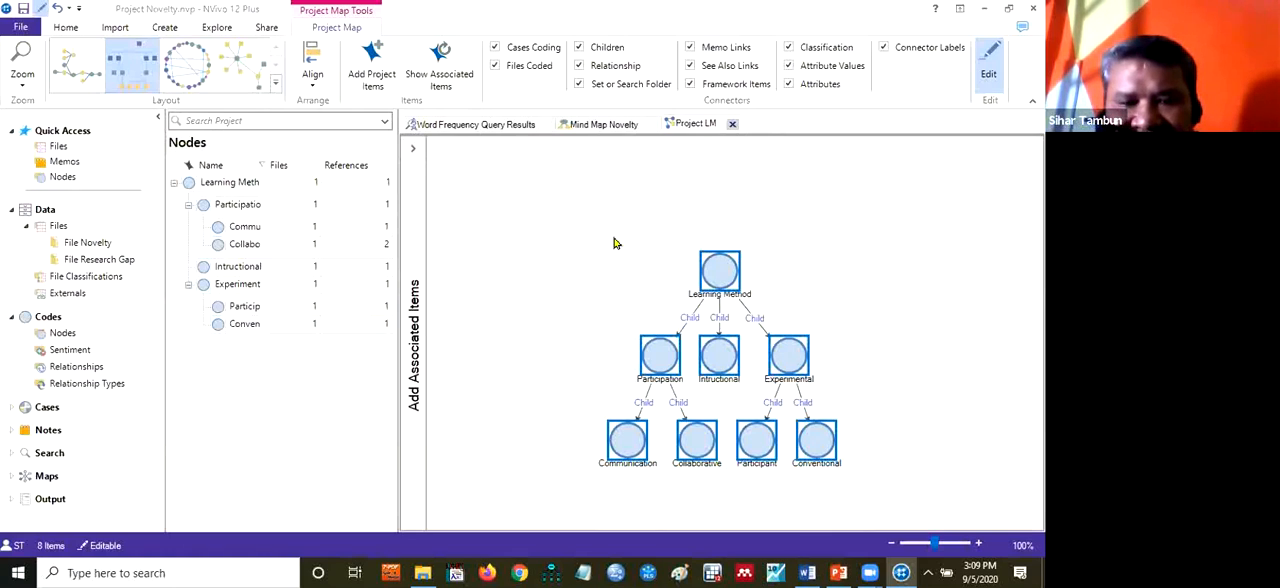
{"action": "left_click", "coordinate": [842, 236]}
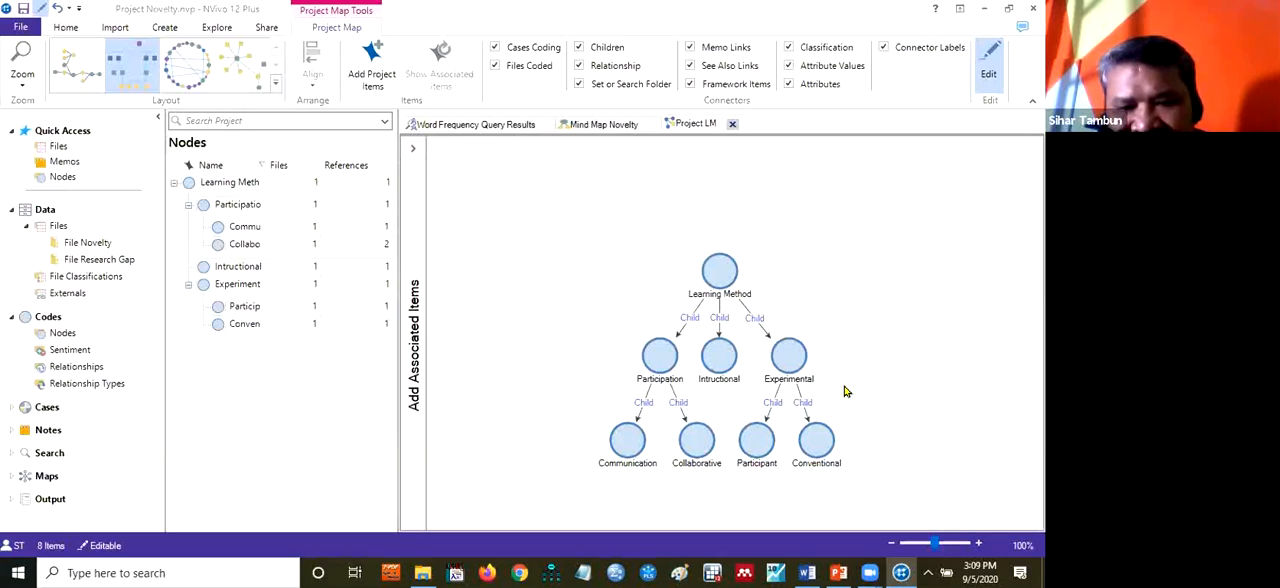
View the coded reference of the Conventional node from the map, and compare Mind Map Novelty with the Project LM map
{"action": "left_click", "coordinate": [816, 441]}
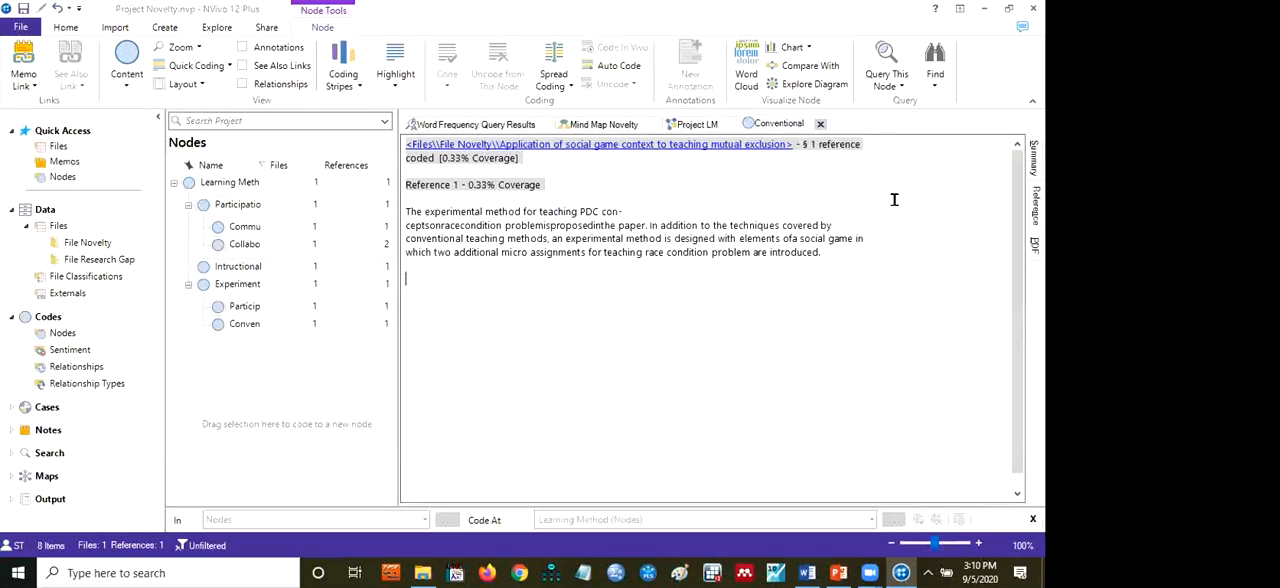
{"action": "left_click", "coordinate": [821, 123]}
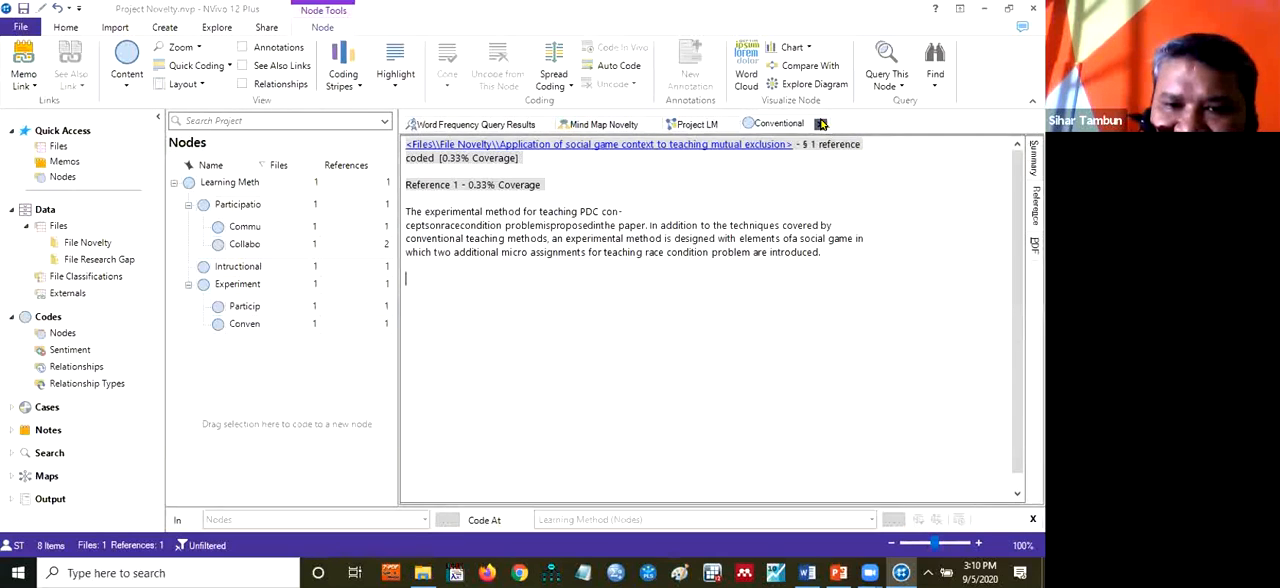
{"action": "left_click", "coordinate": [884, 398]}
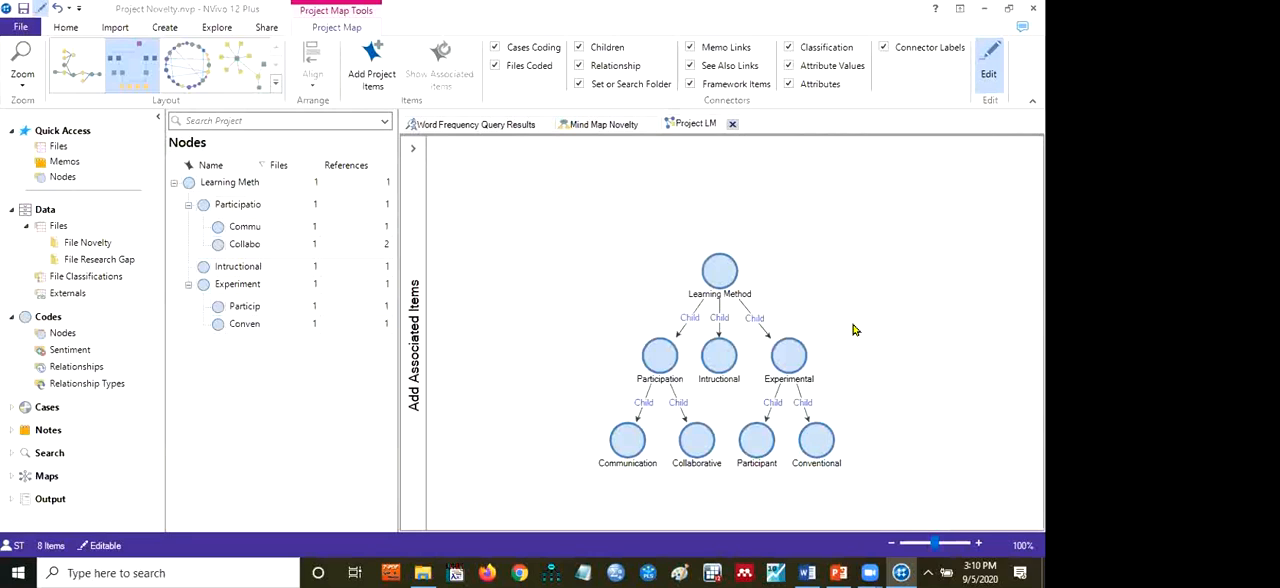
{"action": "left_click", "coordinate": [605, 124]}
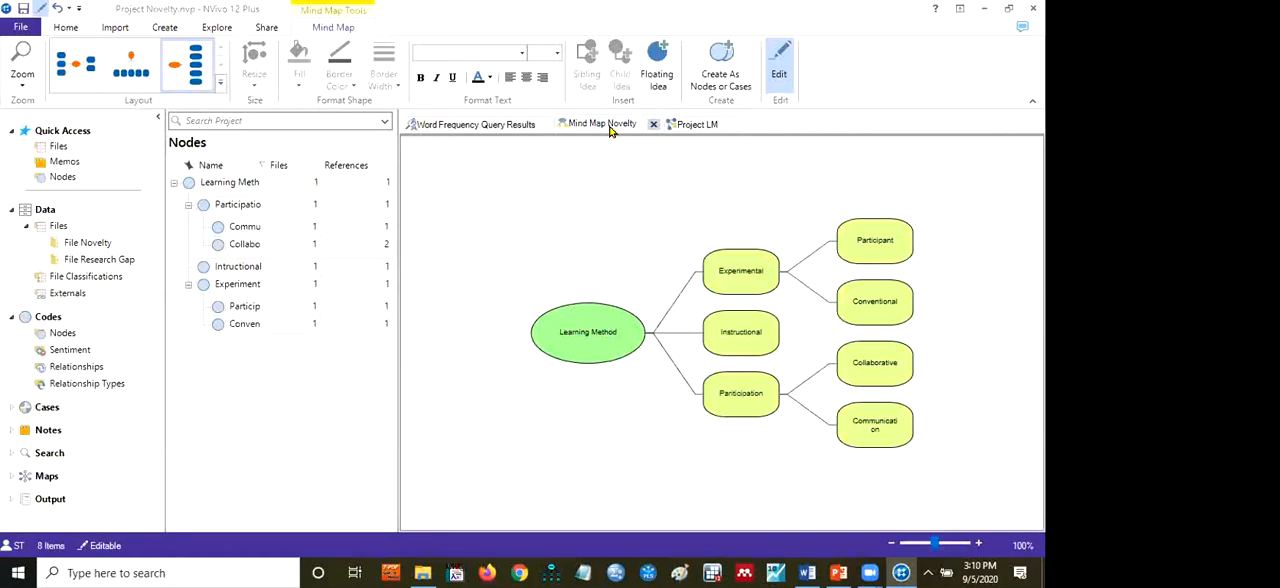
{"action": "left_click", "coordinate": [696, 124]}
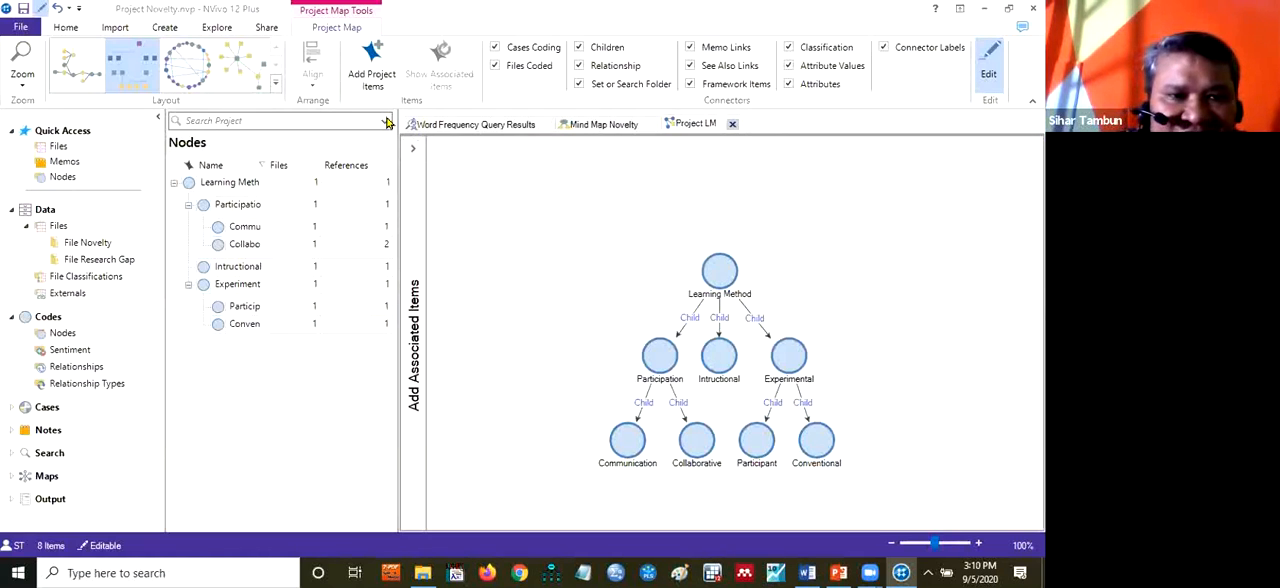
Add all the coded File Novelty articles to the Project LM 2 map as associated items, and save the project
{"action": "left_click", "coordinate": [212, 28]}
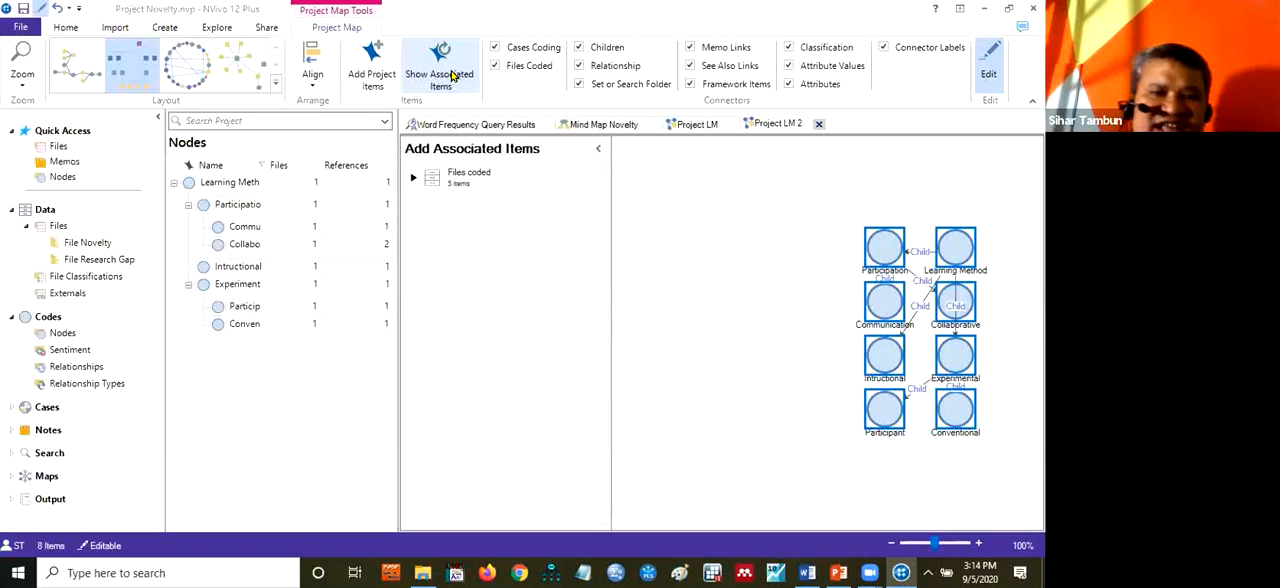
{"action": "double_click", "coordinate": [466, 190]}
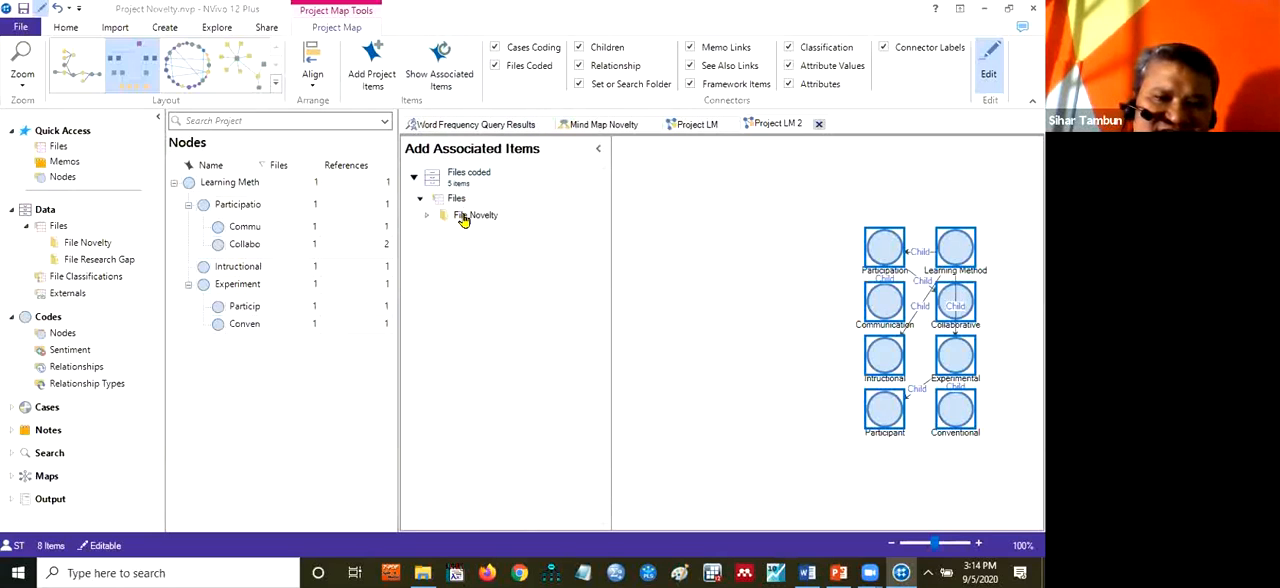
{"action": "double_click", "coordinate": [463, 218]}
{"action": "left_click", "coordinate": [471, 301]}
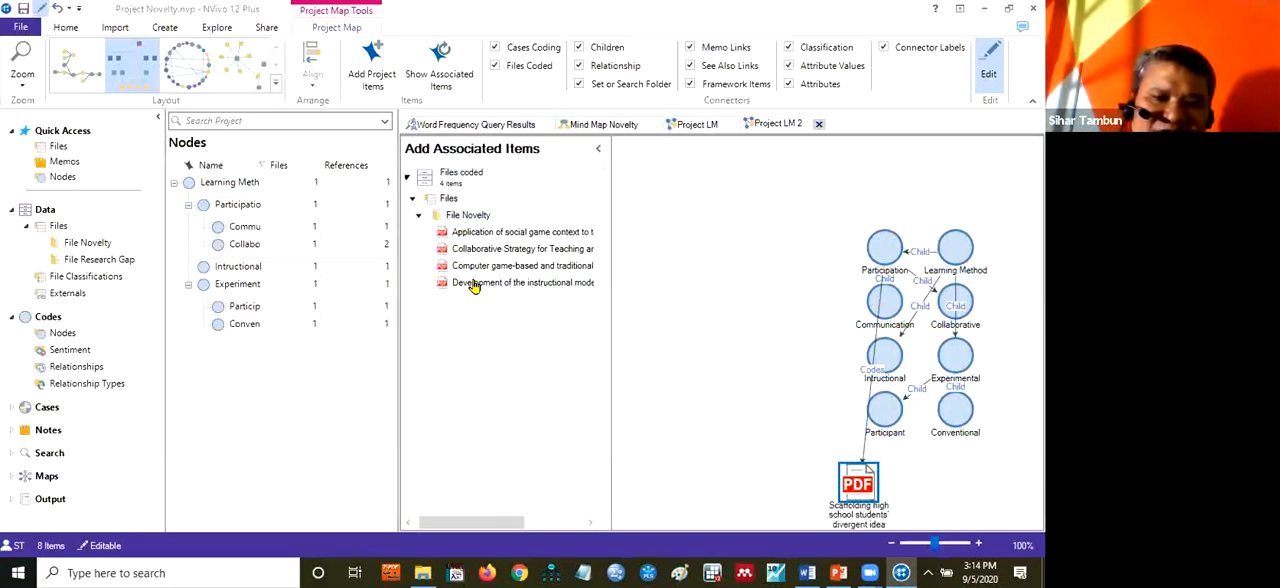
{"action": "double_click", "coordinate": [470, 281]}
{"action": "double_click", "coordinate": [474, 266]}
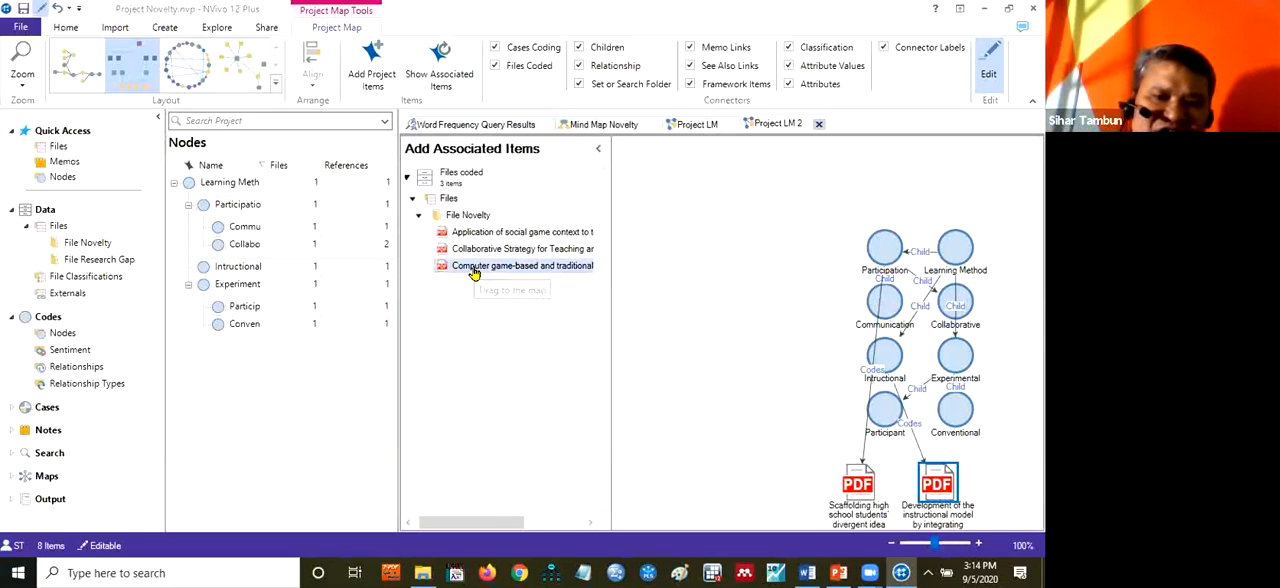
{"action": "left_click", "coordinate": [471, 250]}
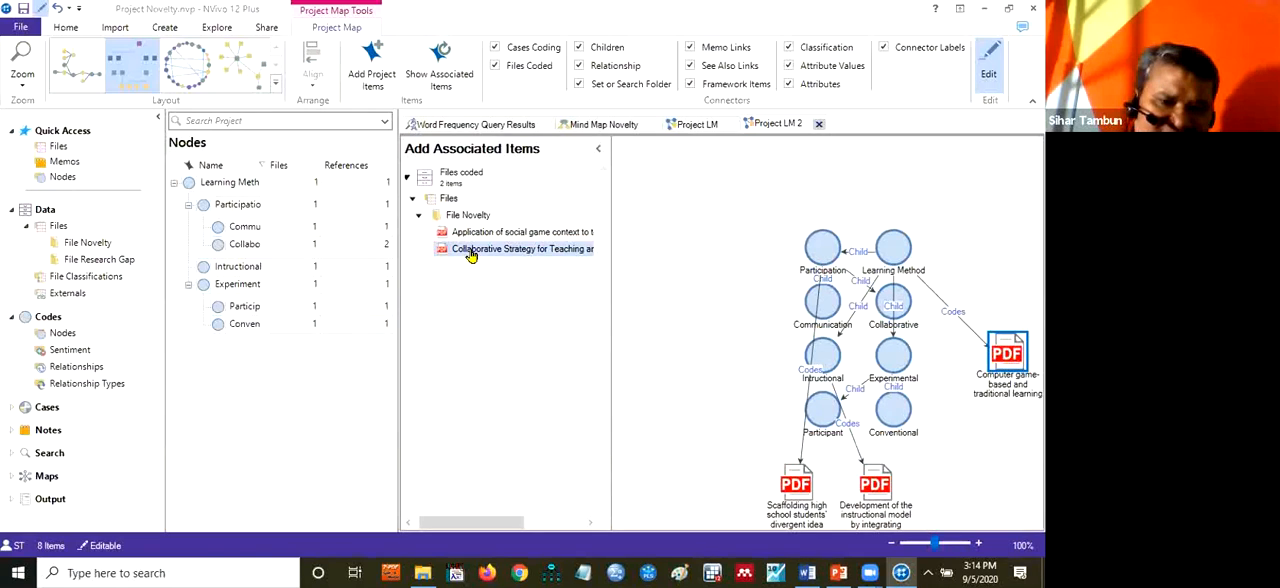
{"action": "double_click", "coordinate": [471, 250]}
{"action": "double_click", "coordinate": [468, 233]}
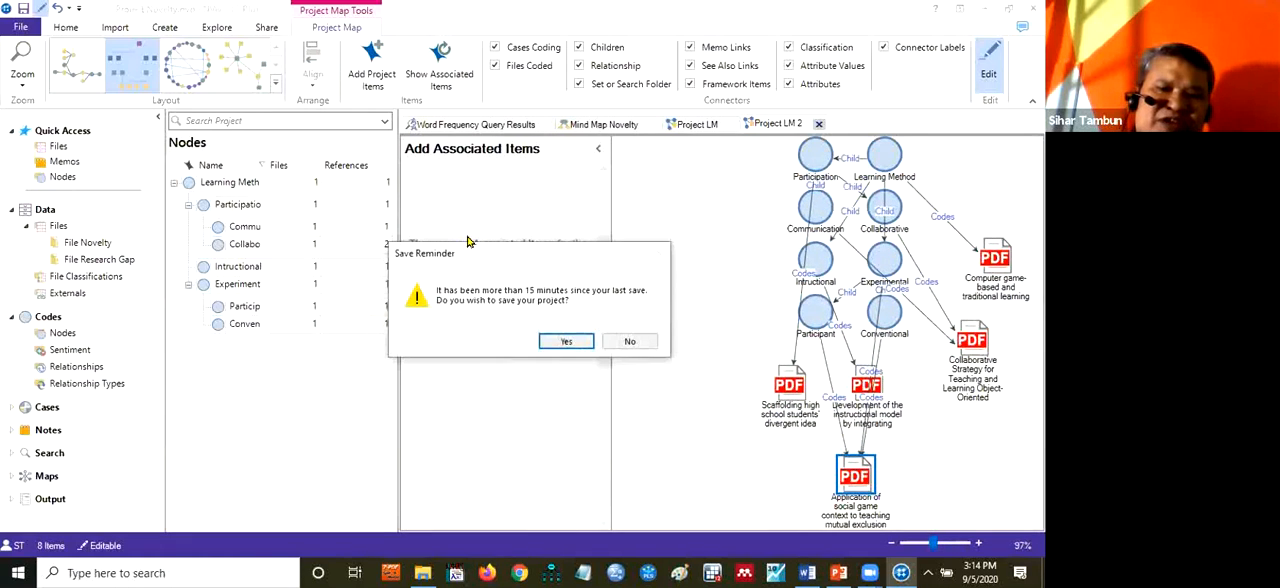
{"action": "left_click", "coordinate": [566, 341]}
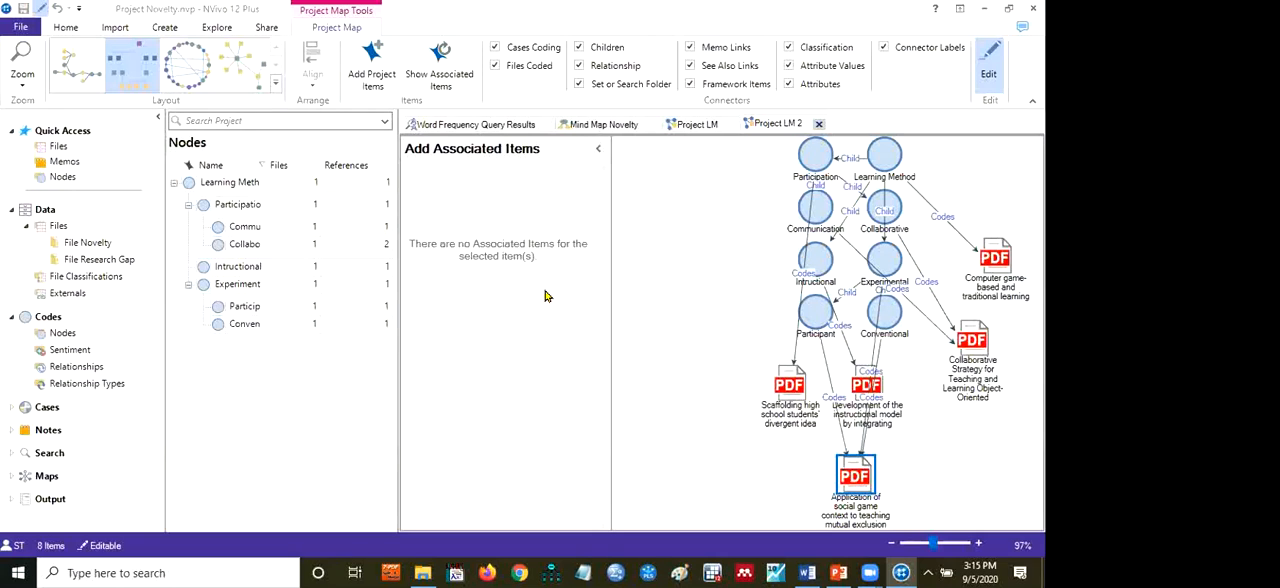
Collapse the associated items list and arrange the Project LM 2 map in the Hierarchical layout after comparing it with Circular and other layouts
{"action": "left_click", "coordinate": [594, 155]}
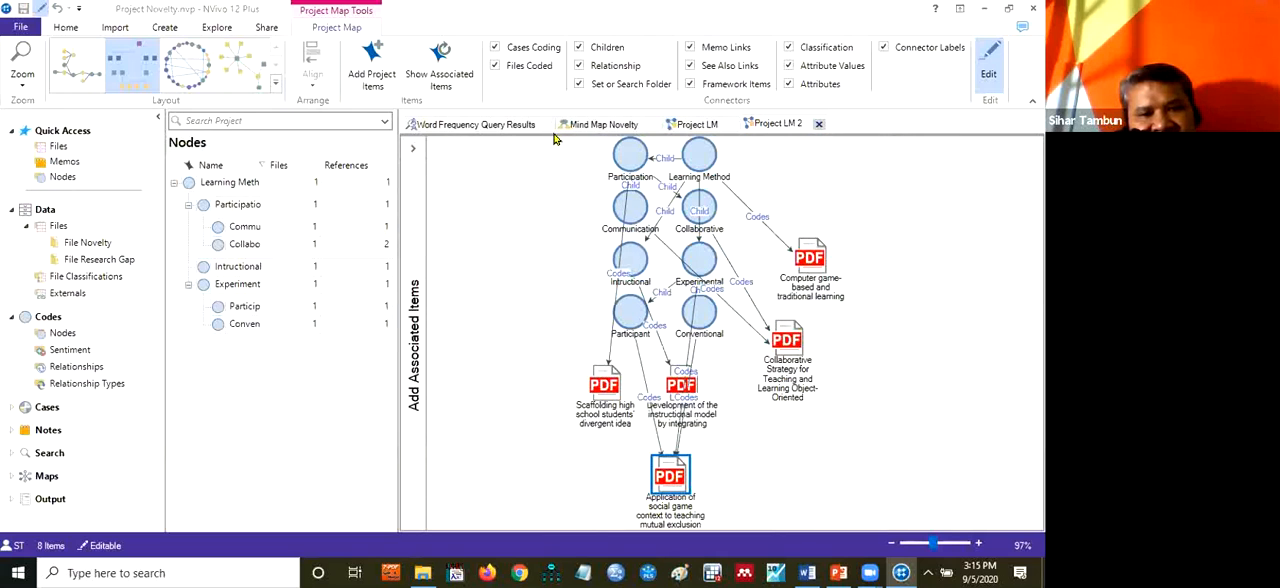
{"action": "left_click", "coordinate": [195, 67]}
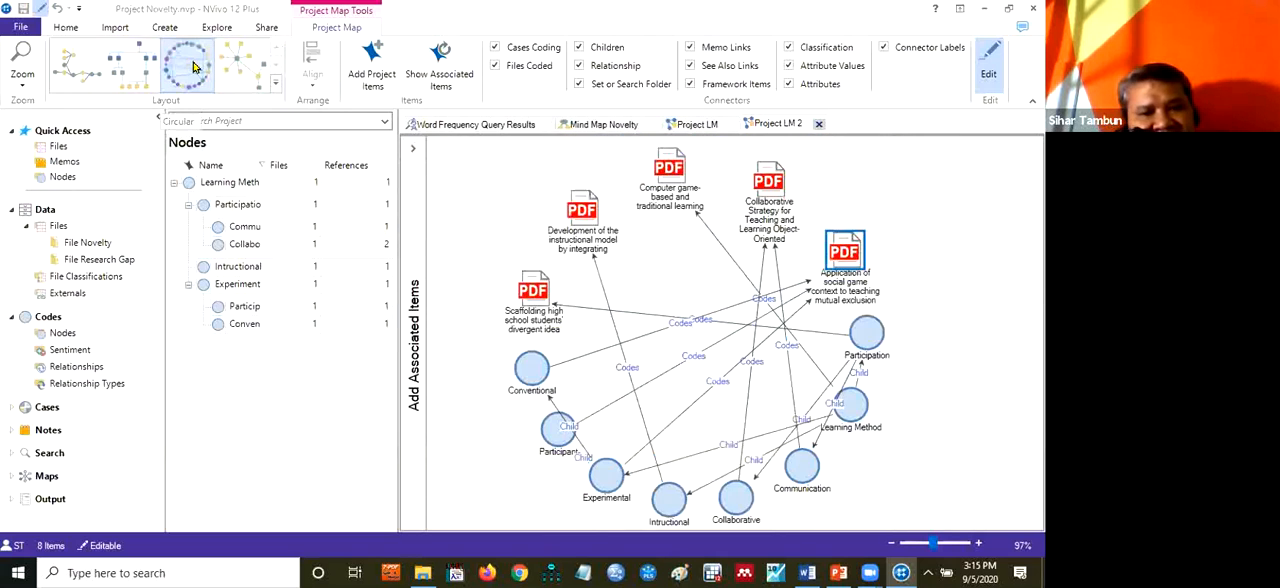
{"action": "left_click", "coordinate": [125, 70]}
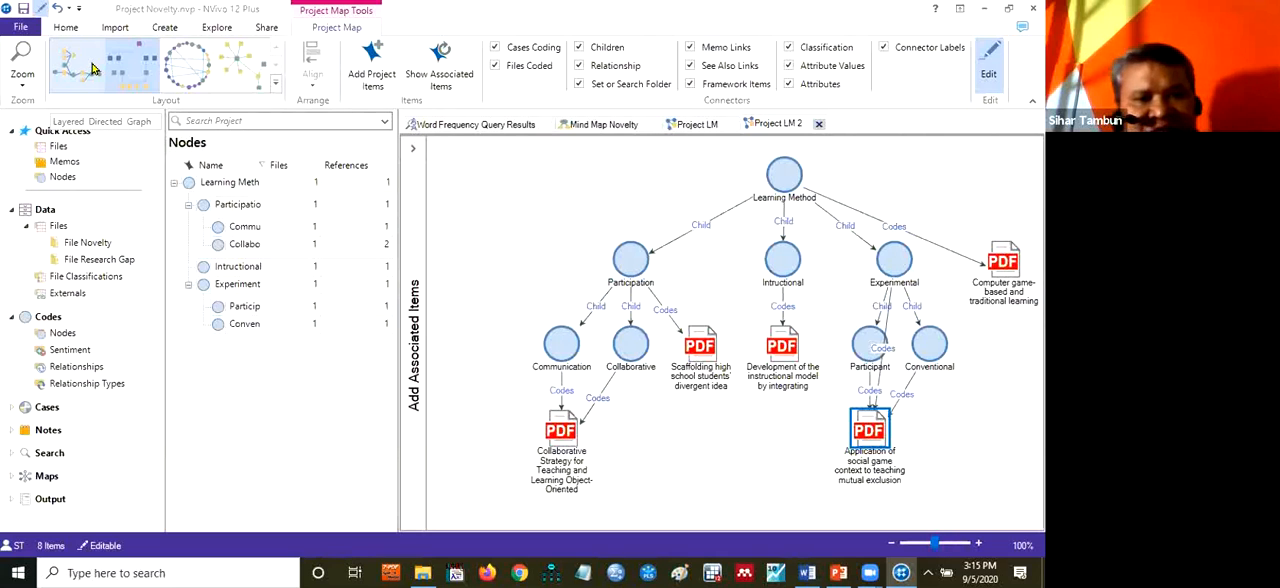
{"action": "left_click", "coordinate": [182, 74]}
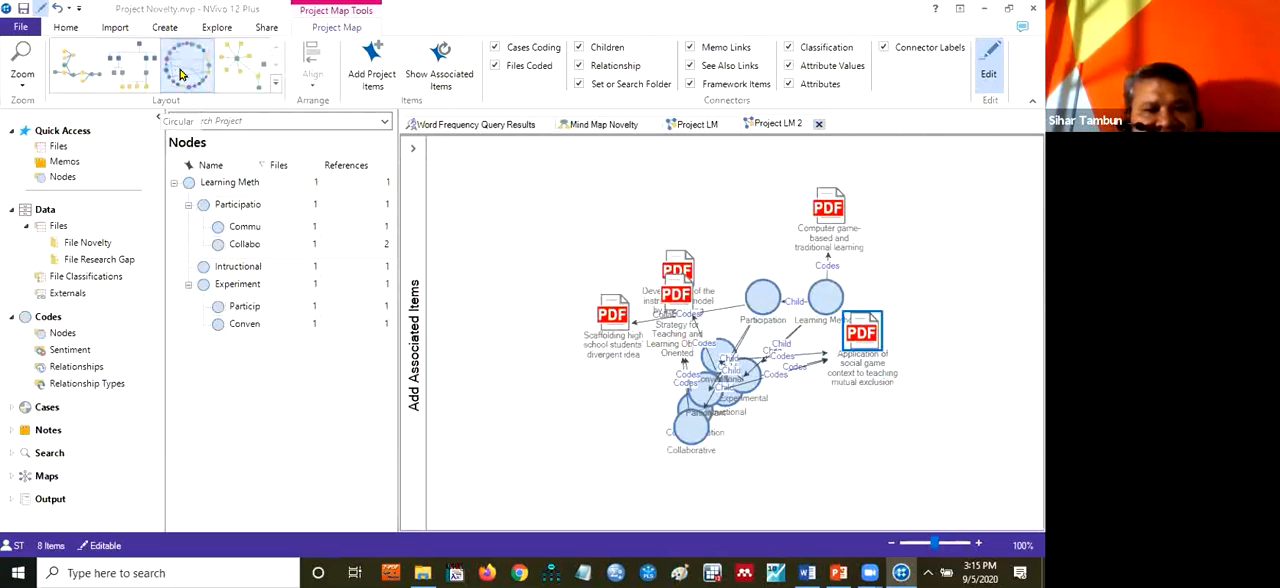
{"action": "left_click", "coordinate": [116, 72]}
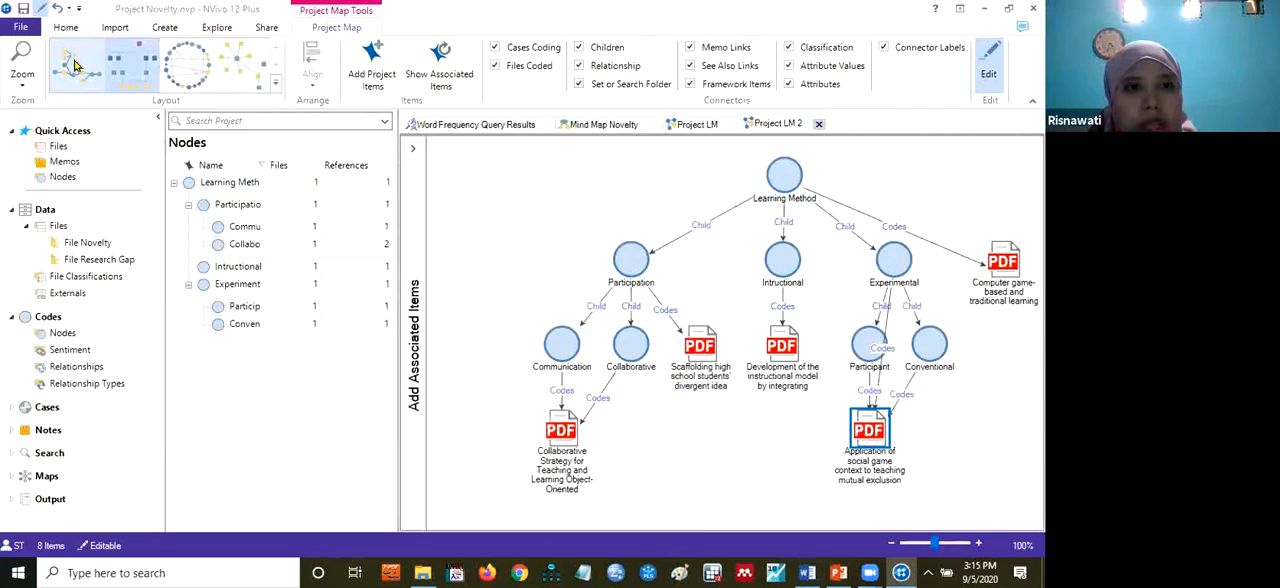
{"action": "left_click", "coordinate": [72, 62]}
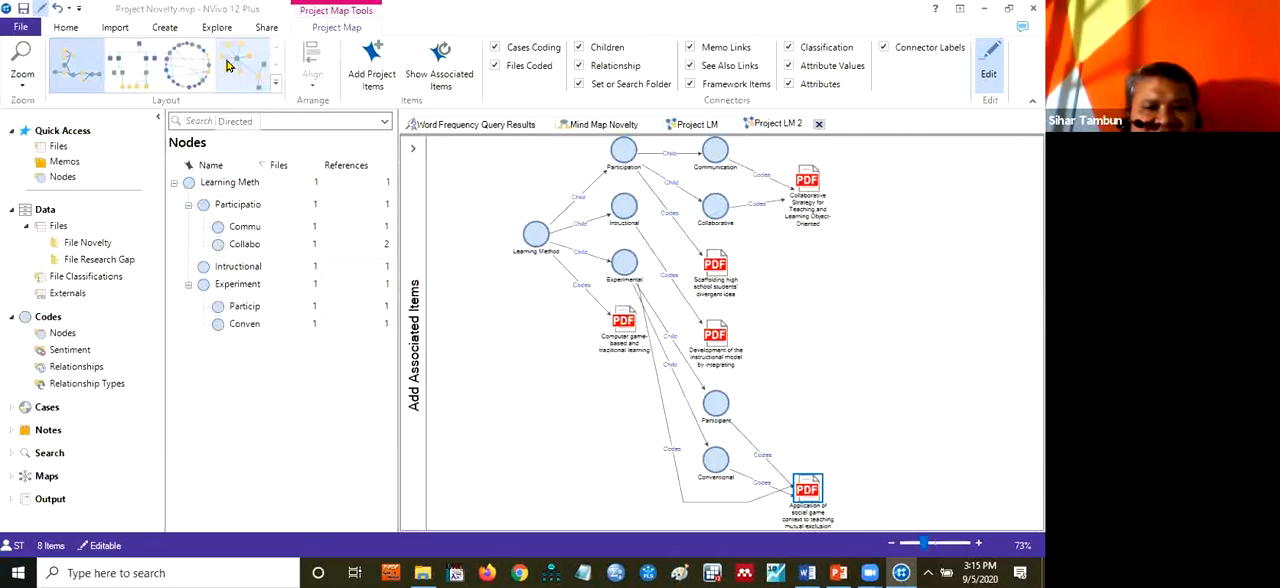
{"action": "left_click", "coordinate": [142, 60]}
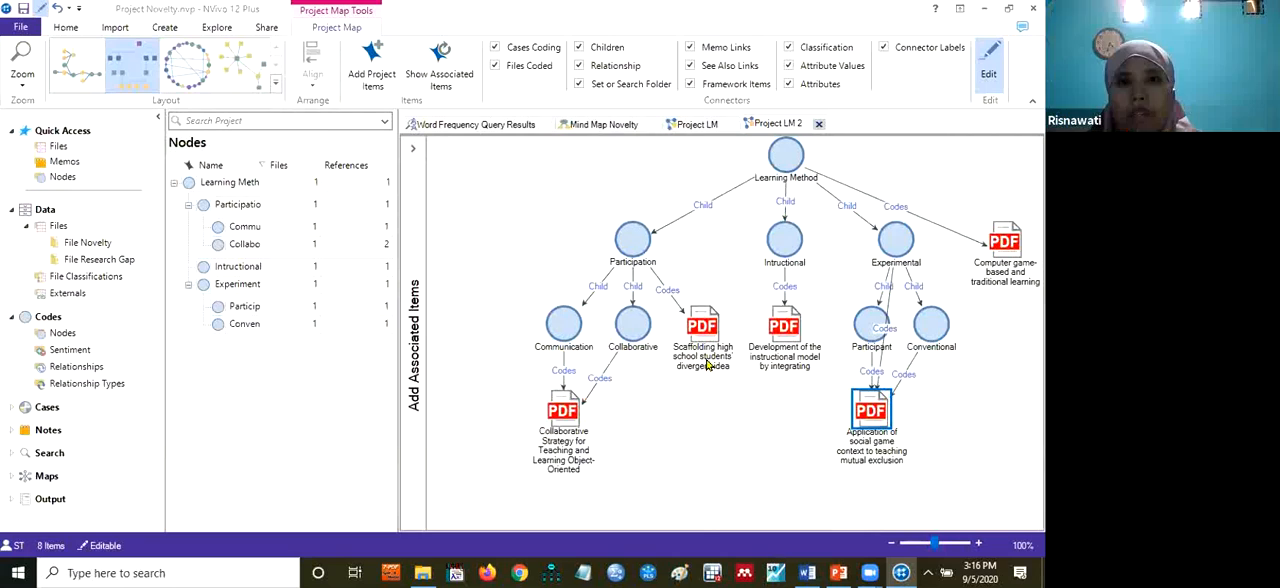
Compare Mind Map Novelty, the Project LM map and the Project LM 2 map with its coded articles
{"action": "left_click", "coordinate": [607, 123]}
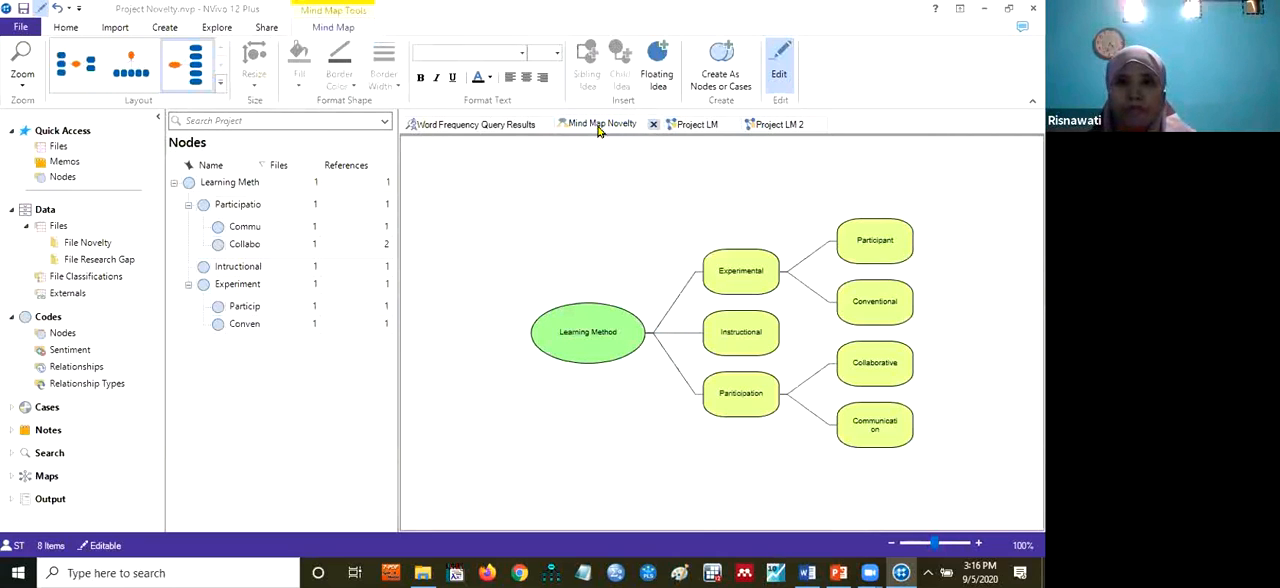
{"action": "left_click", "coordinate": [694, 125]}
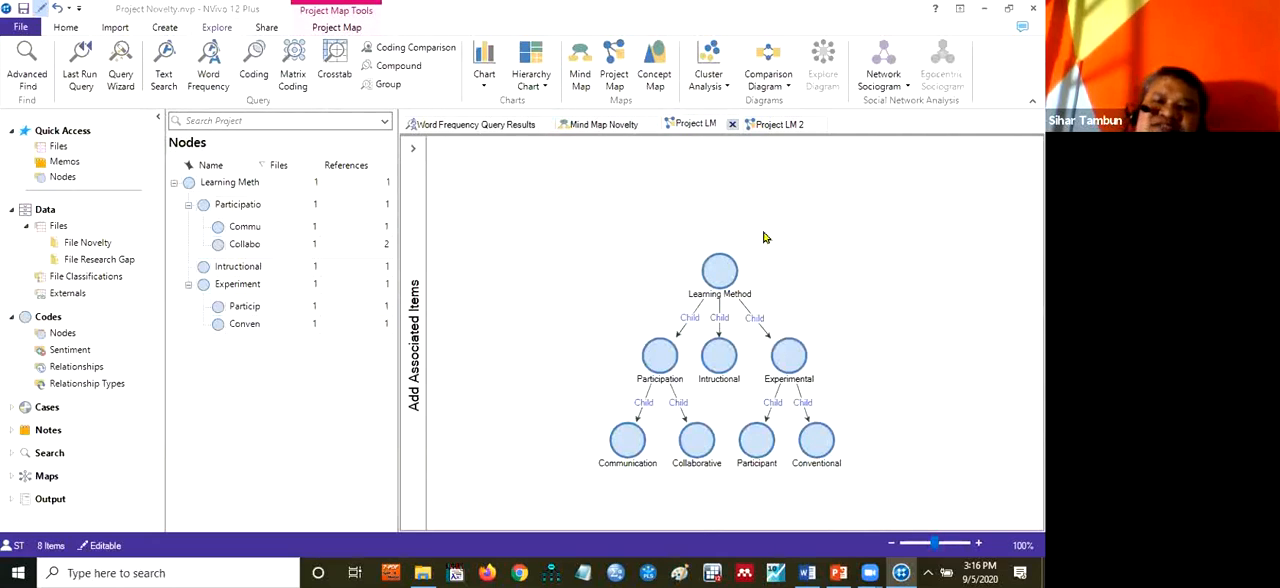
{"action": "left_click", "coordinate": [764, 126]}
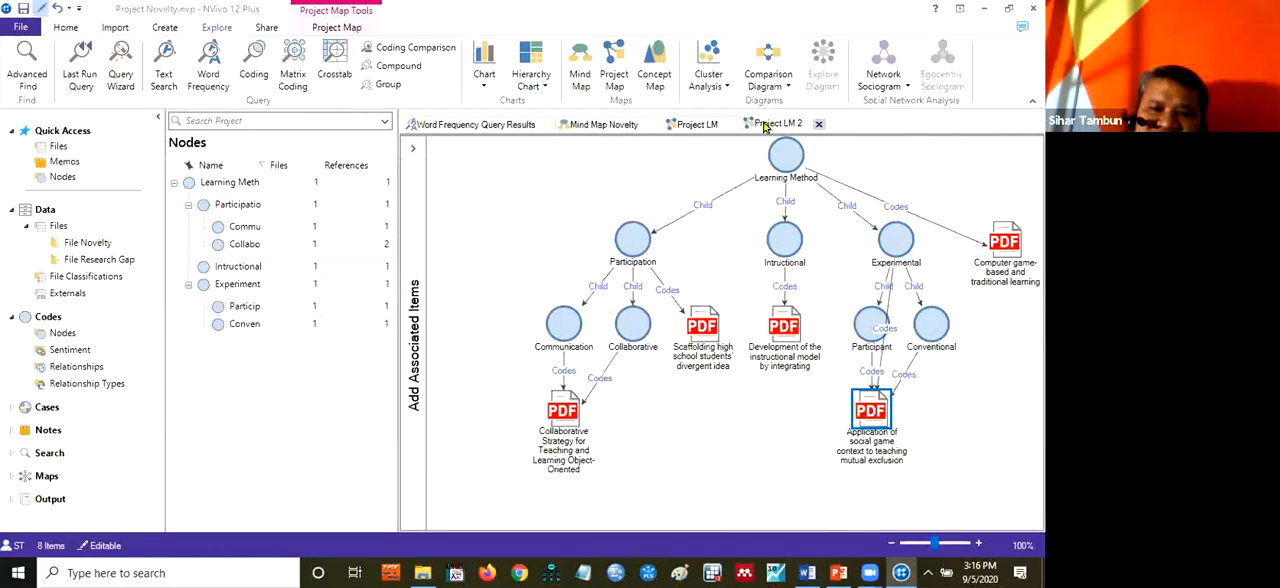